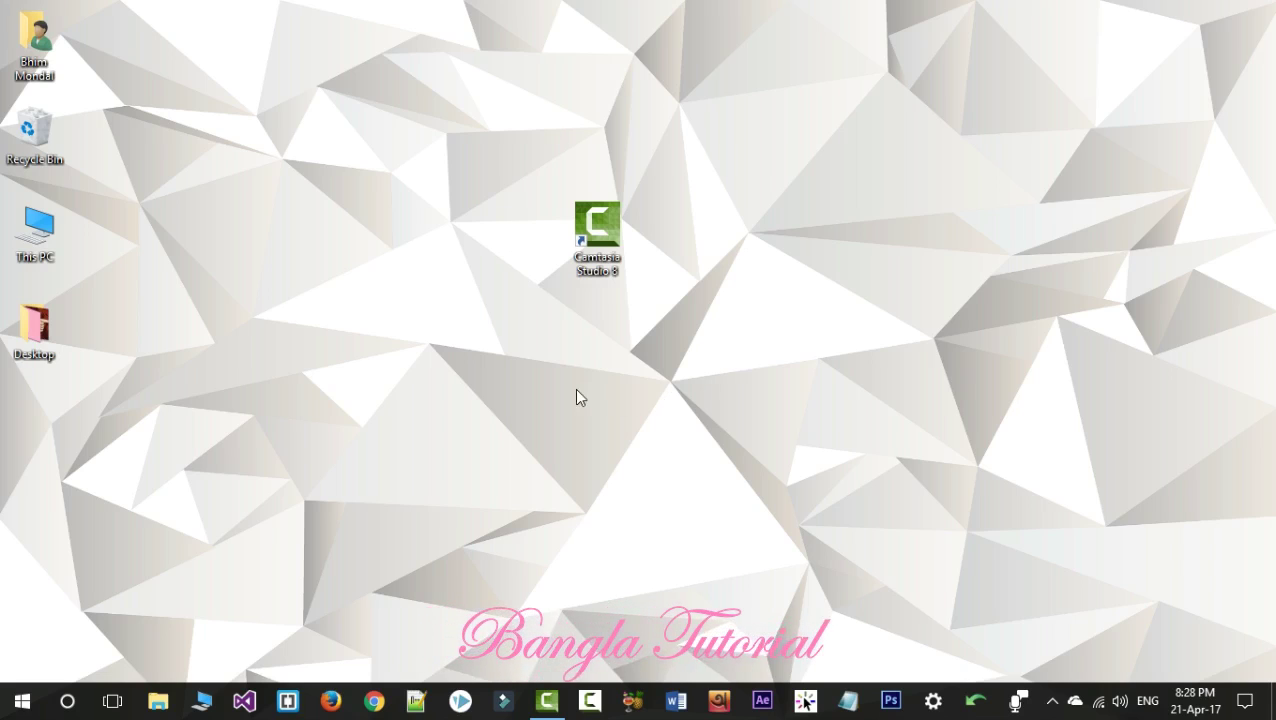
Step: Open Camtasia Studio 8 from the desktop and bring up its screen recorder
click(604, 243)
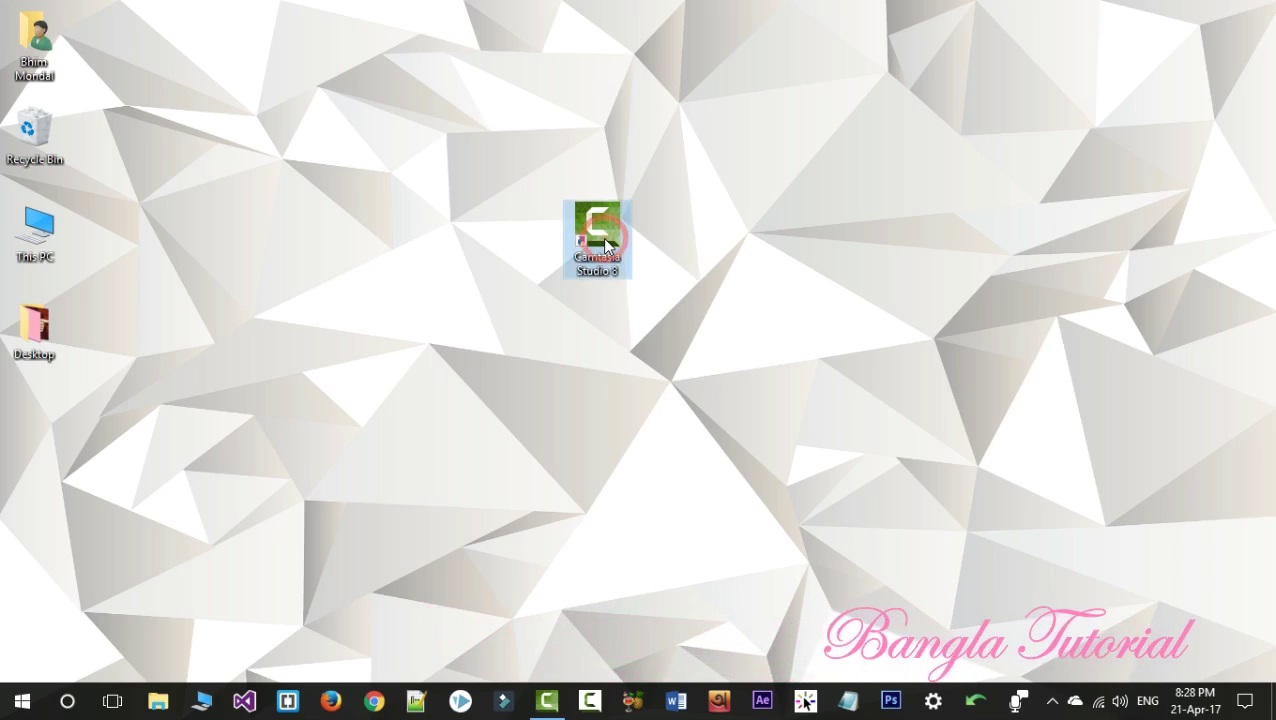
double_click(604, 243)
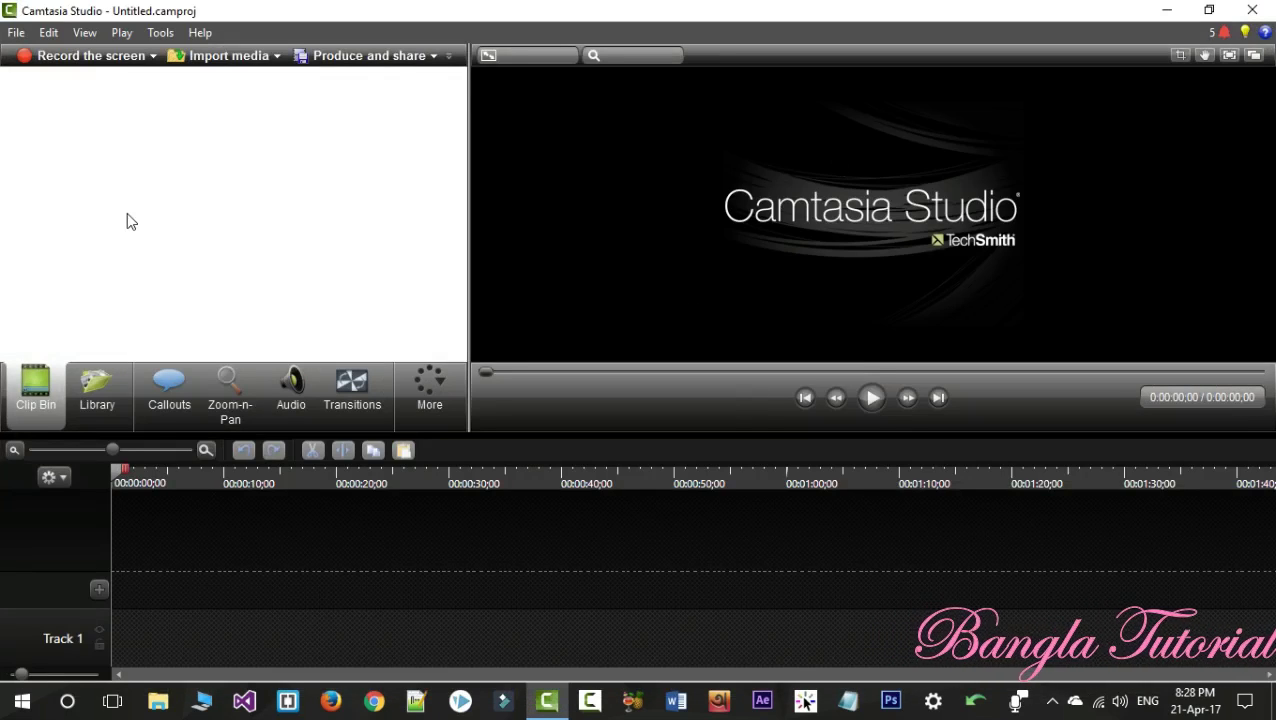
click(97, 60)
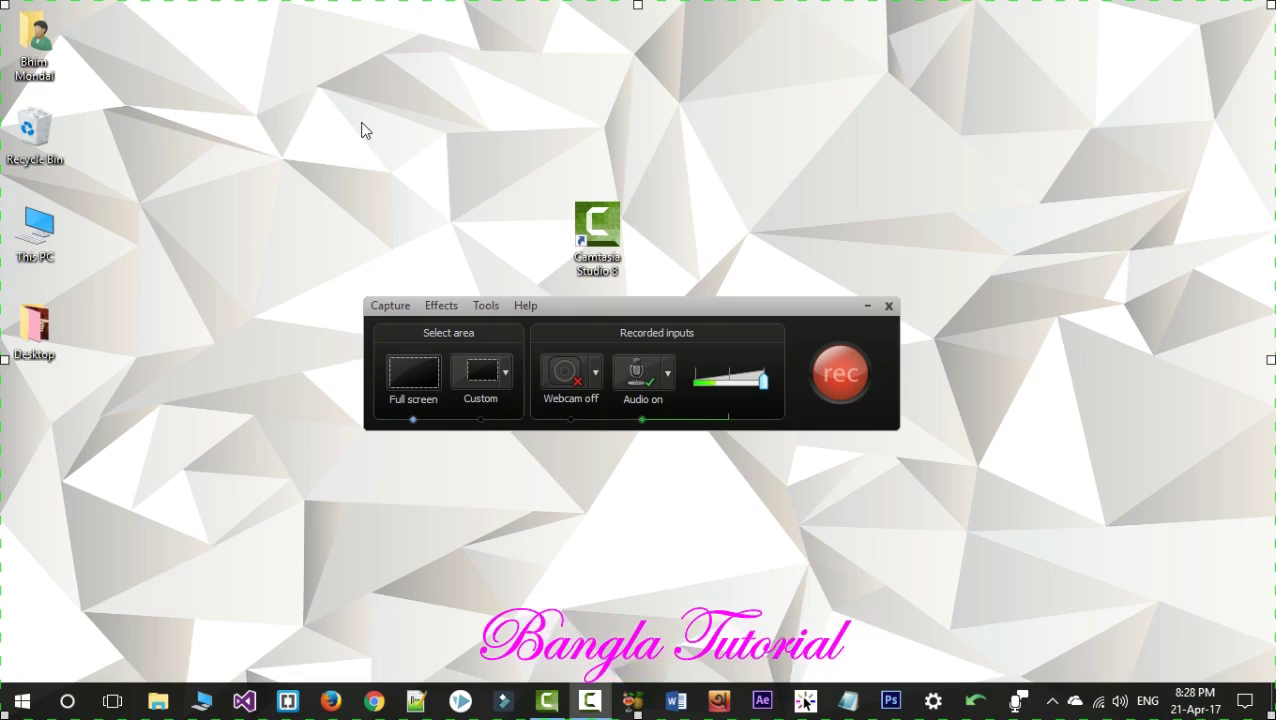
Step: Set the recording area to 720p HD (1280x720) and shrink it to about 1138 x 571
click(505, 375)
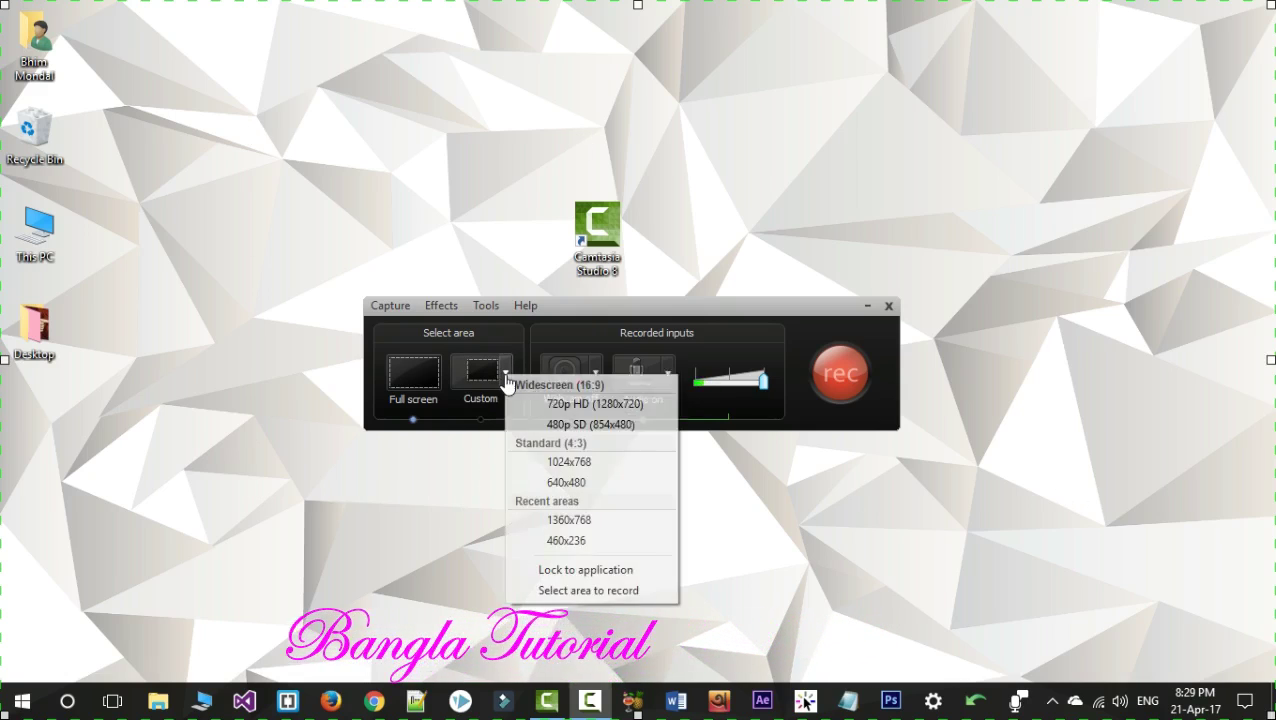
click(624, 405)
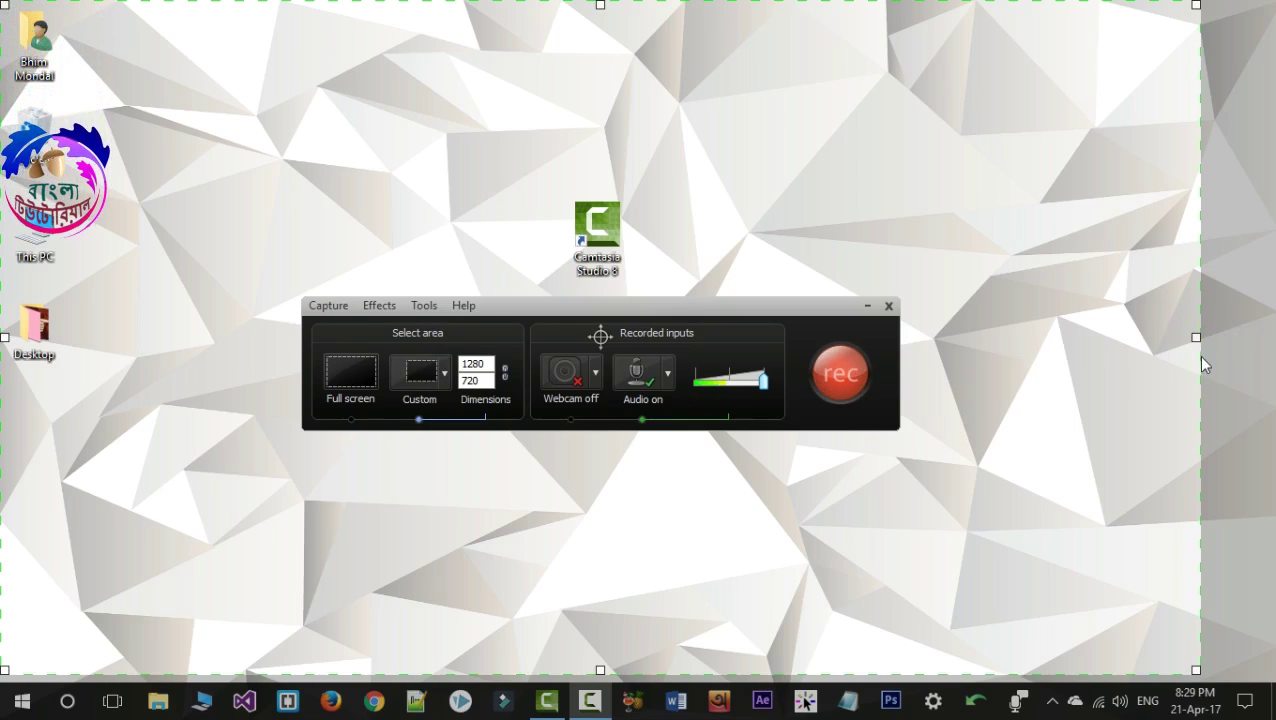
drag(1197, 338, 1064, 361)
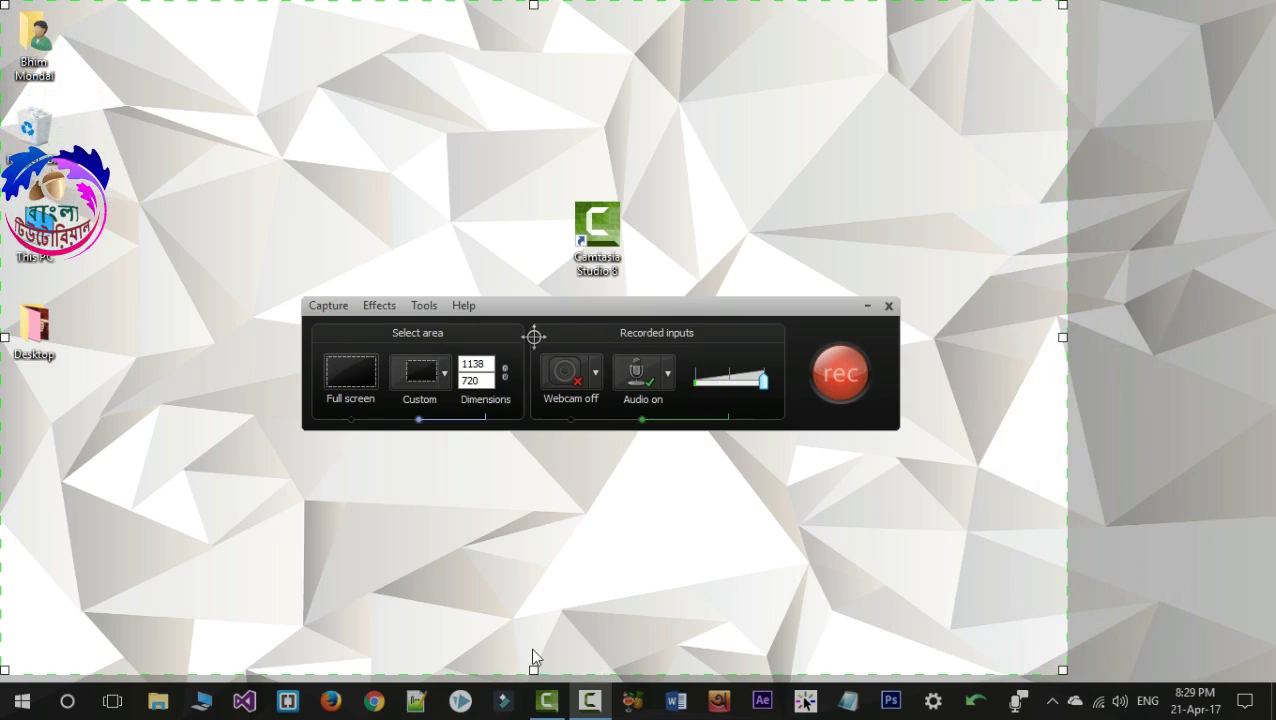
drag(534, 669, 534, 531)
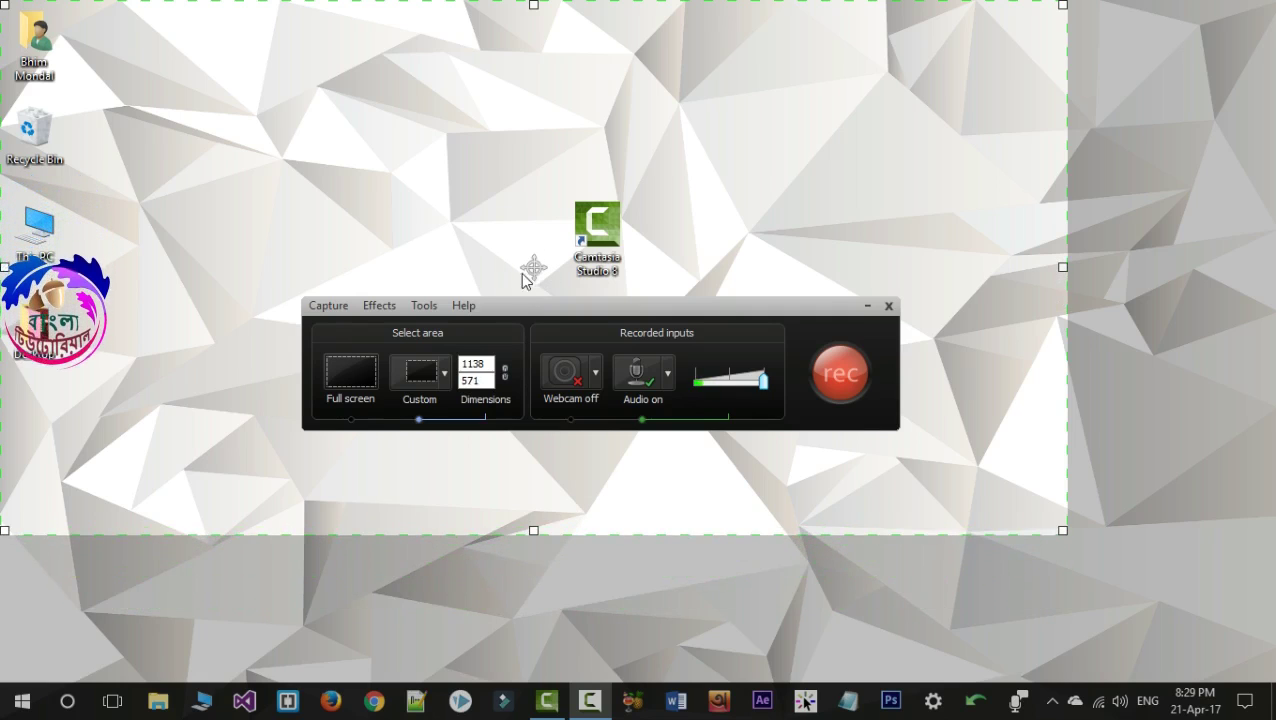
Step: Move the recording area to the middle of the desktop and resize it proportionally to about 1131 x 567
drag(534, 268, 643, 339)
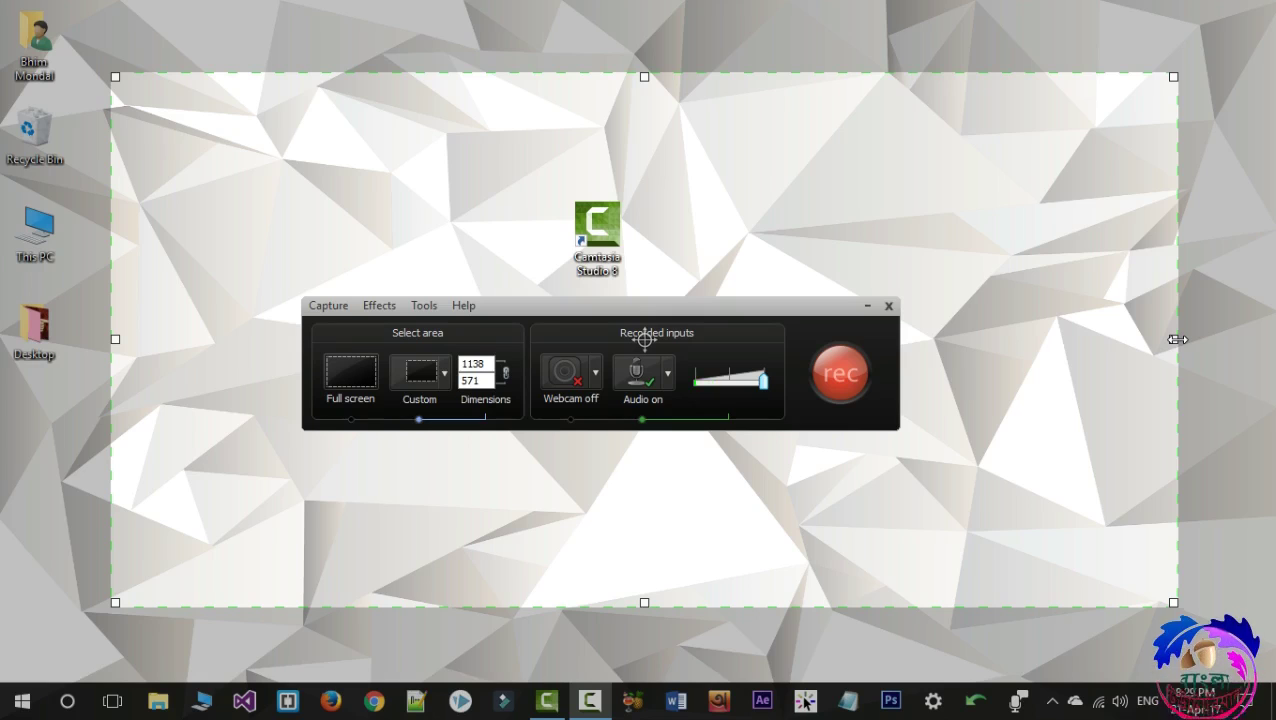
drag(1177, 339, 1019, 356)
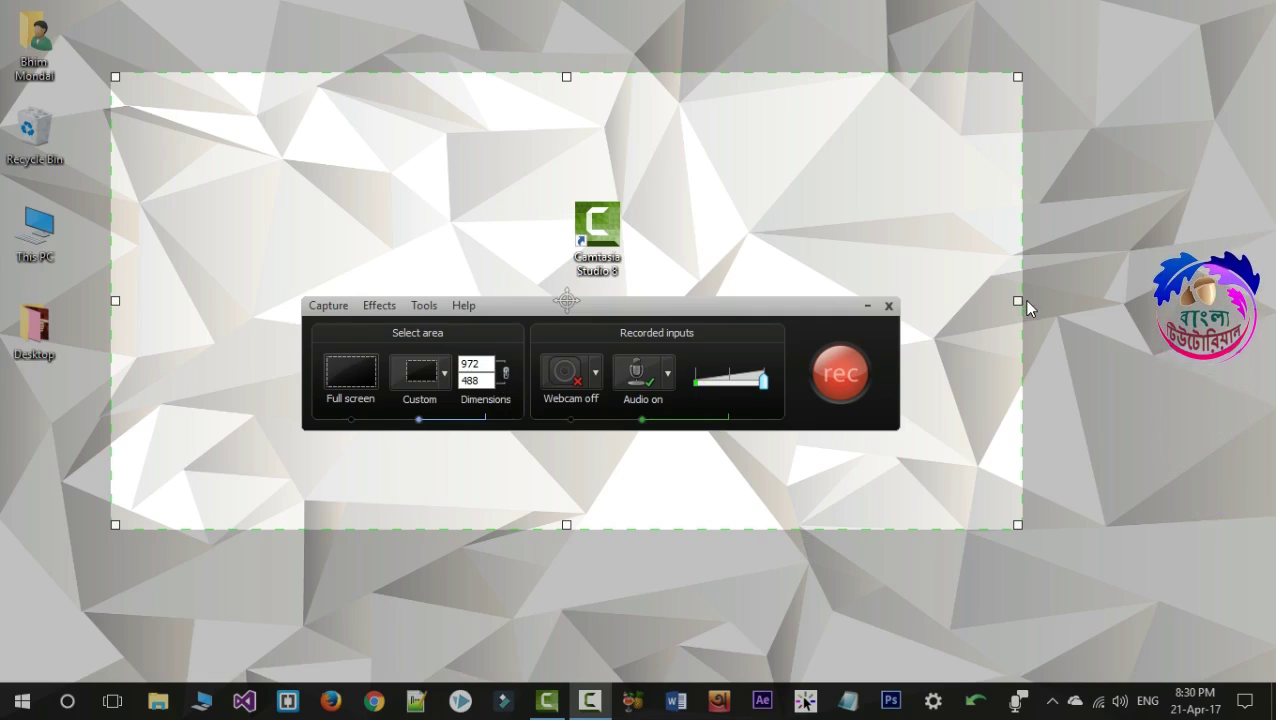
drag(1019, 301, 1169, 318)
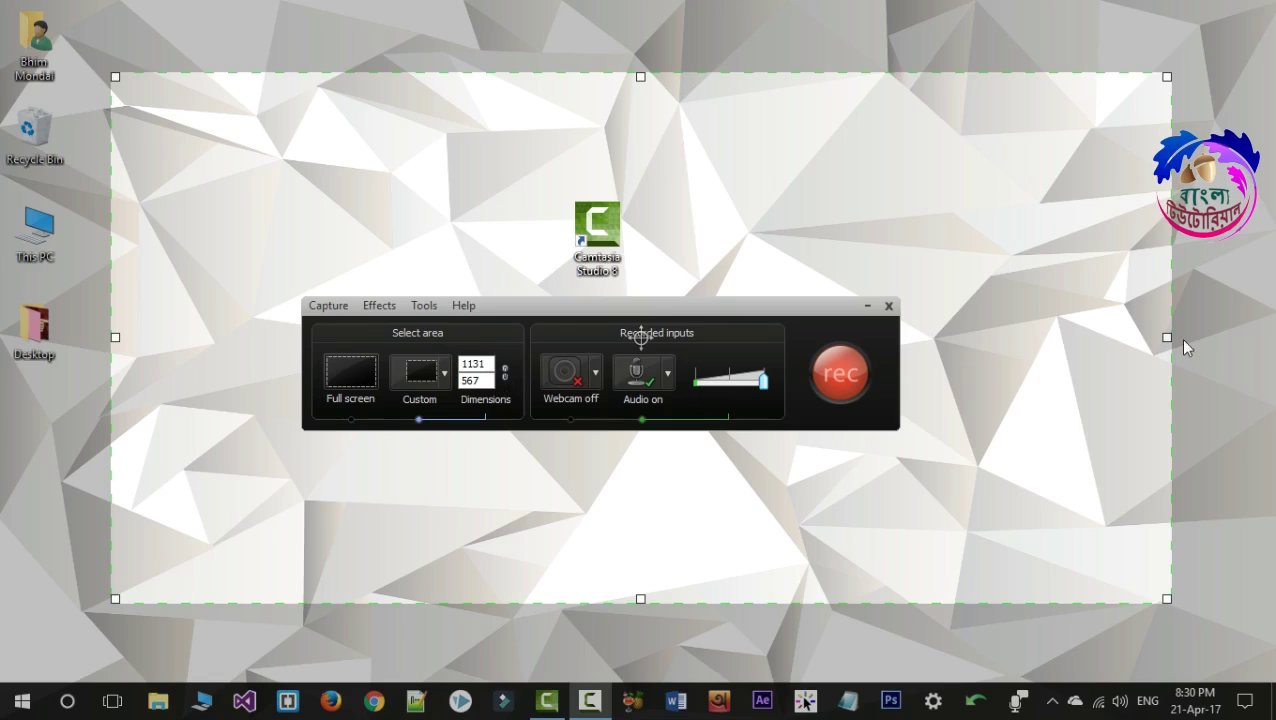
Step: Resize the recording area freely to about 884 x 622, and switch it back to full screen
drag(1167, 338, 935, 338)
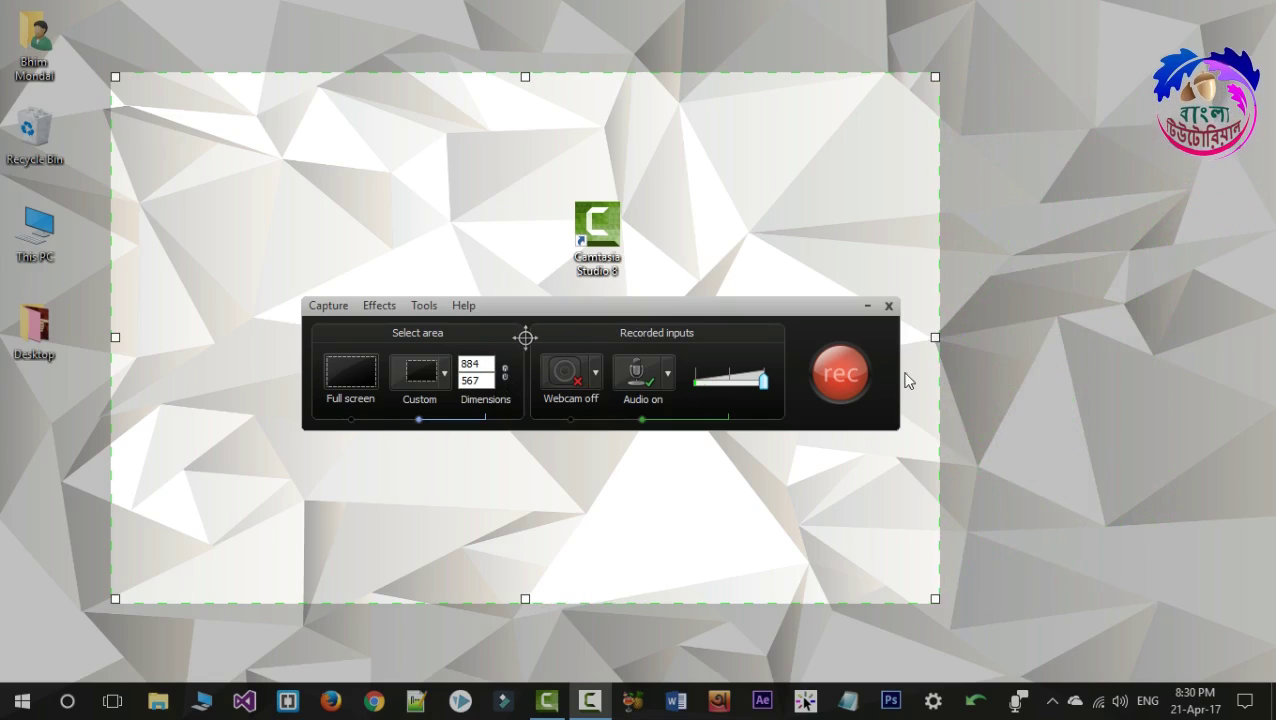
drag(525, 600, 530, 651)
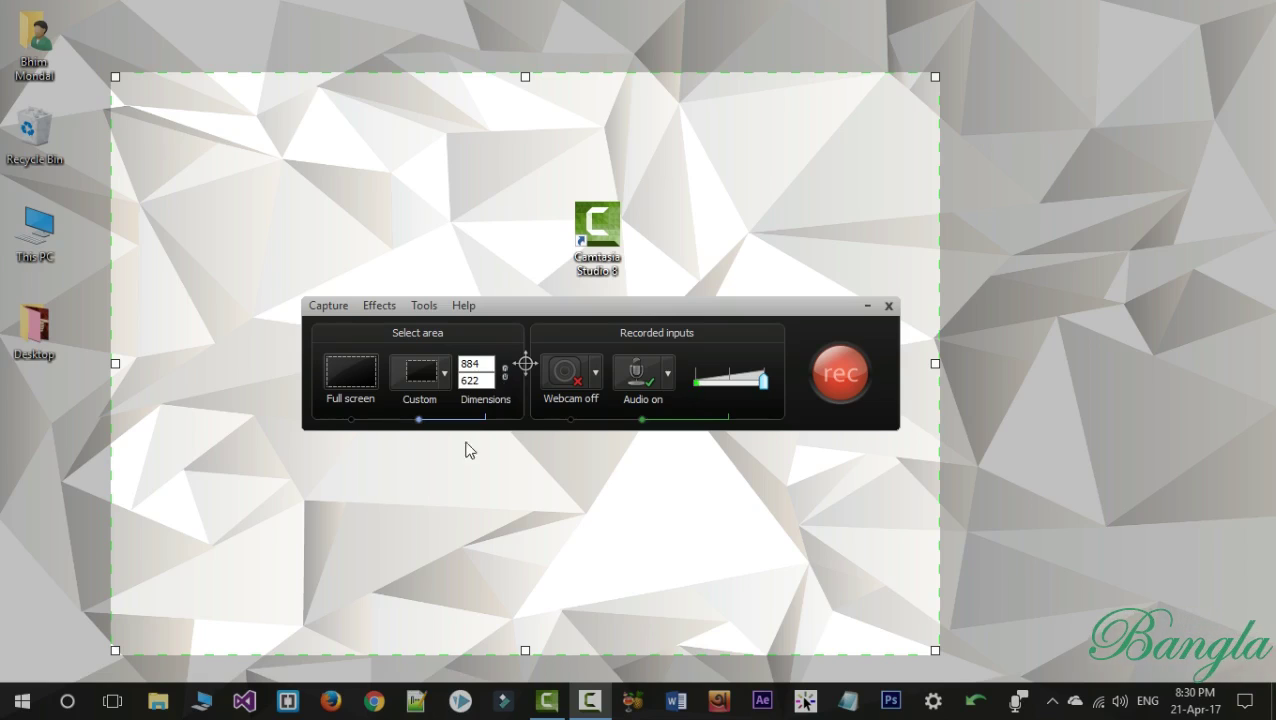
click(352, 376)
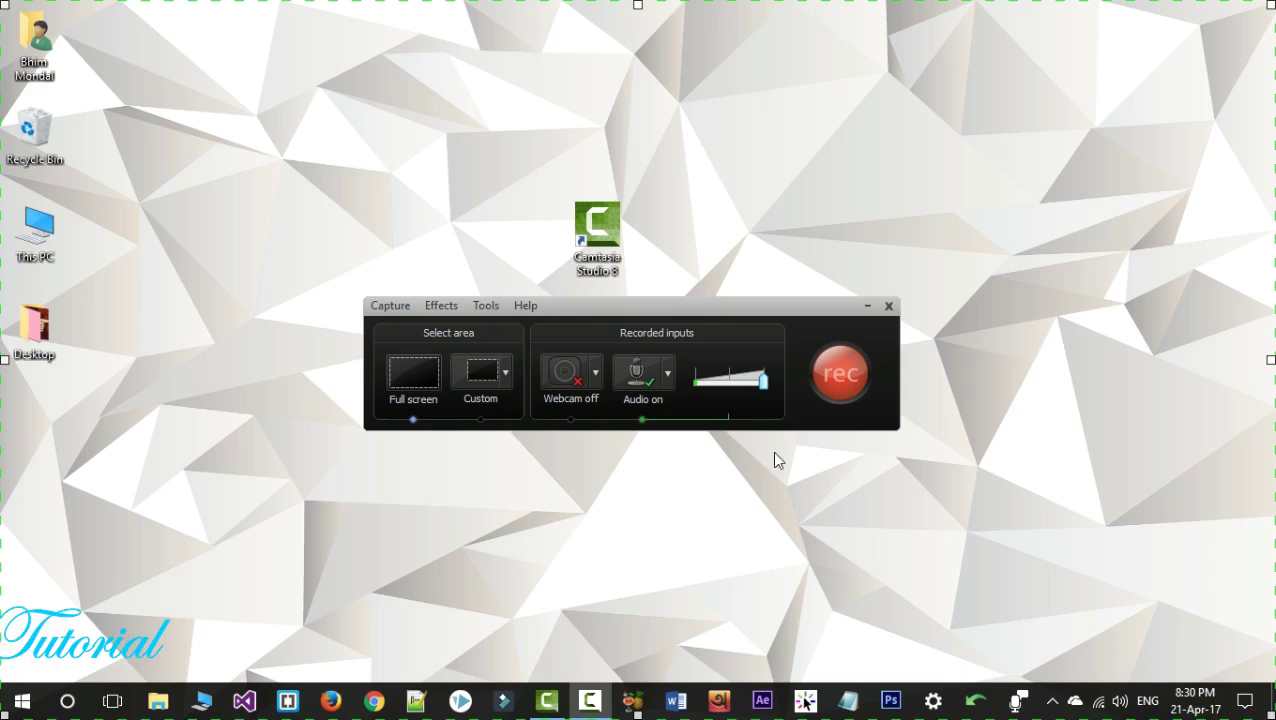
Step: Lower the microphone recording volume to its minimum and raise it back to maximum
drag(762, 381, 699, 383)
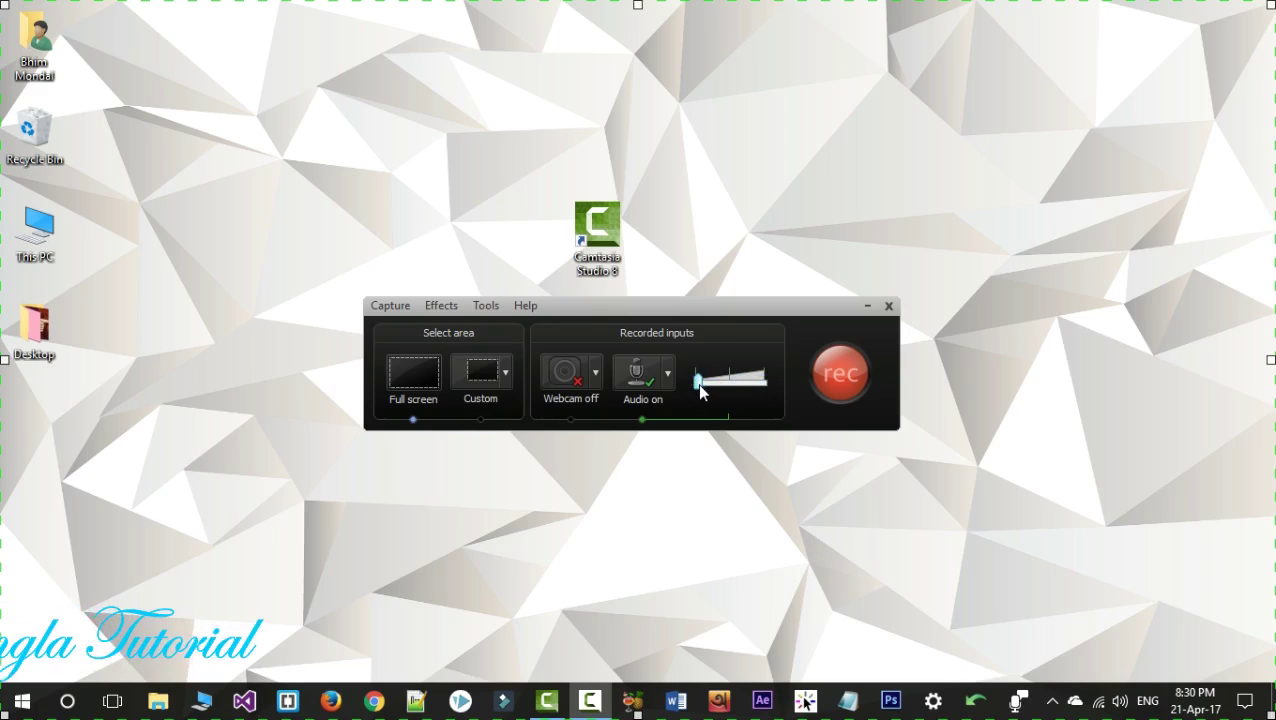
drag(755, 390, 790, 392)
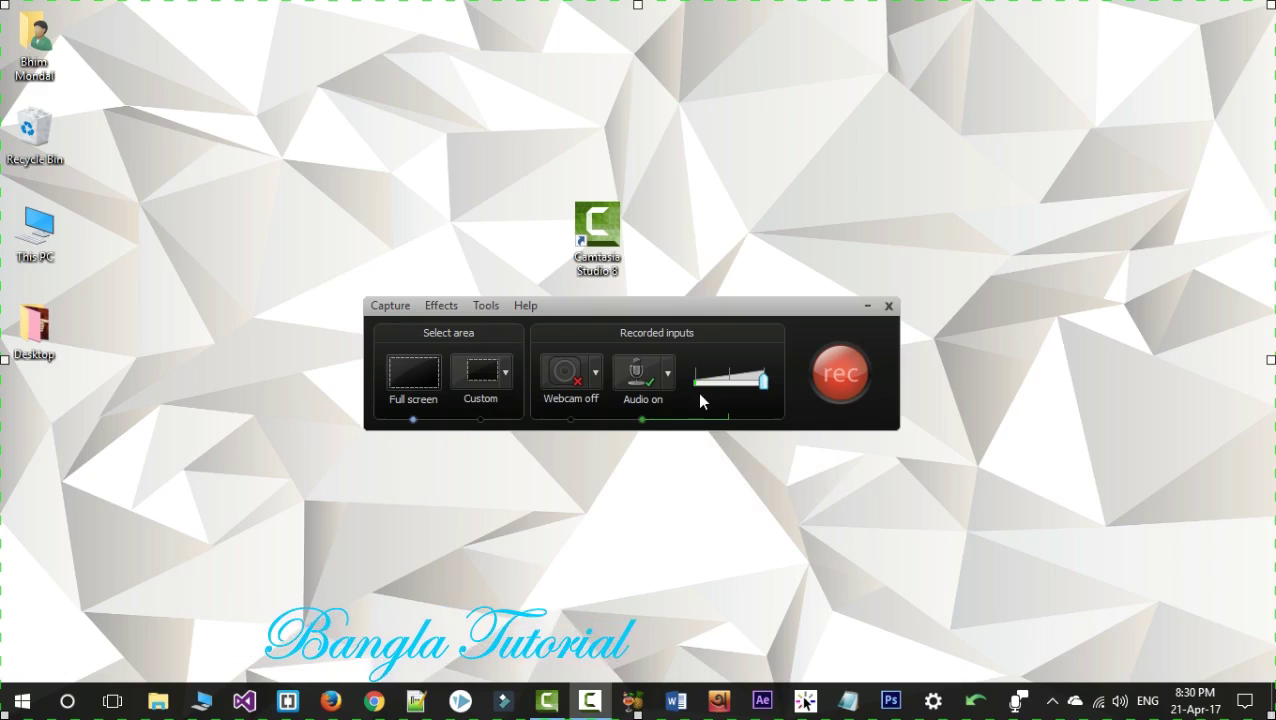
Step: Set the recorder not to record the microphone, and re-enable Microphone (High Definition Audio Device)
click(668, 374)
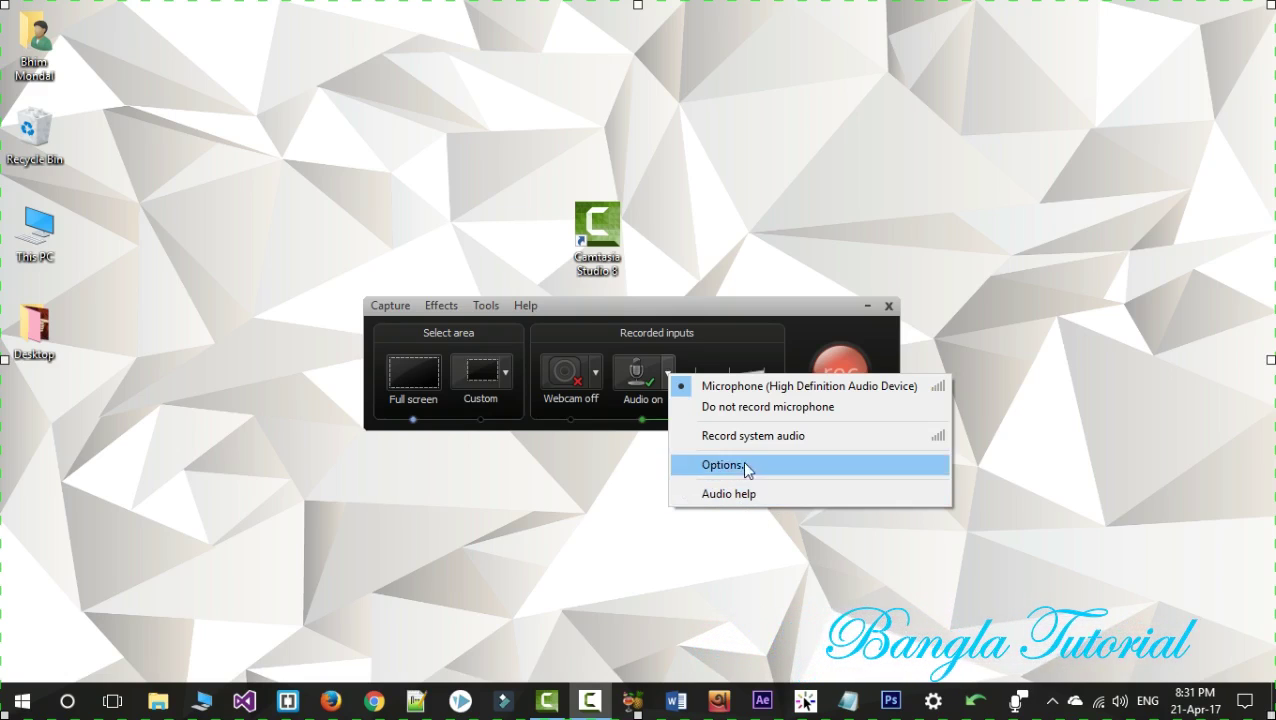
click(681, 386)
click(665, 394)
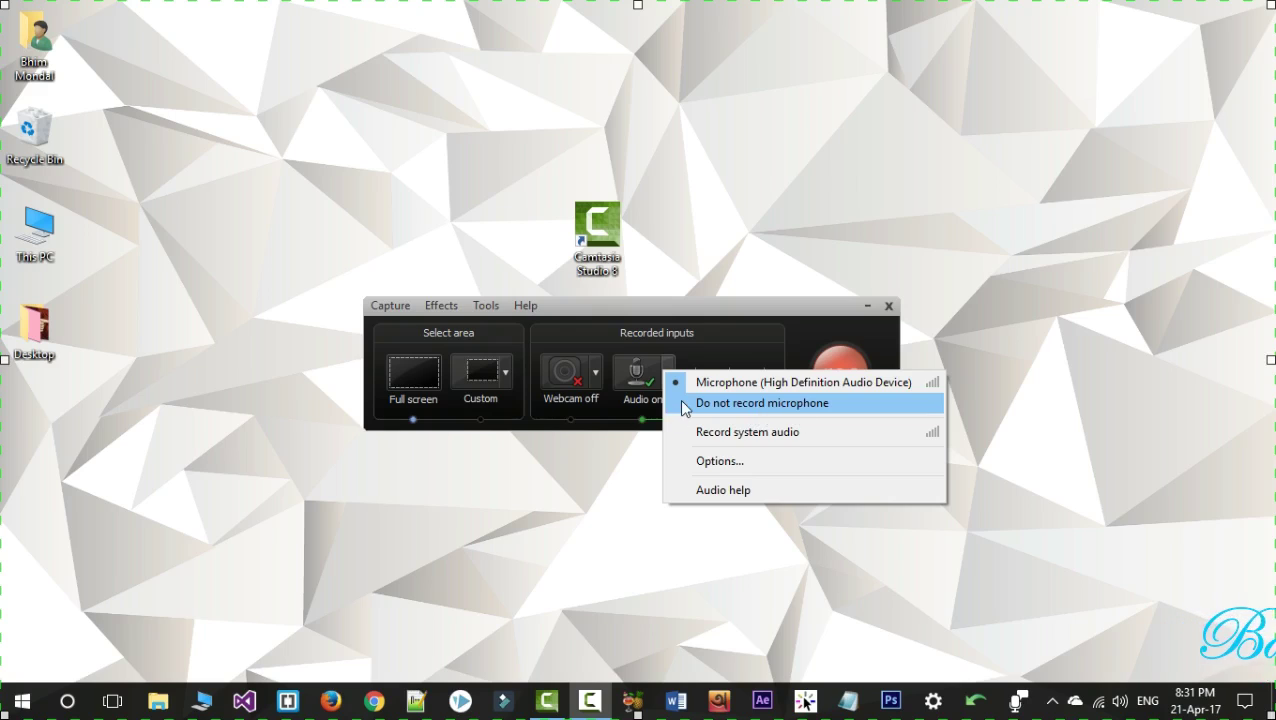
click(683, 405)
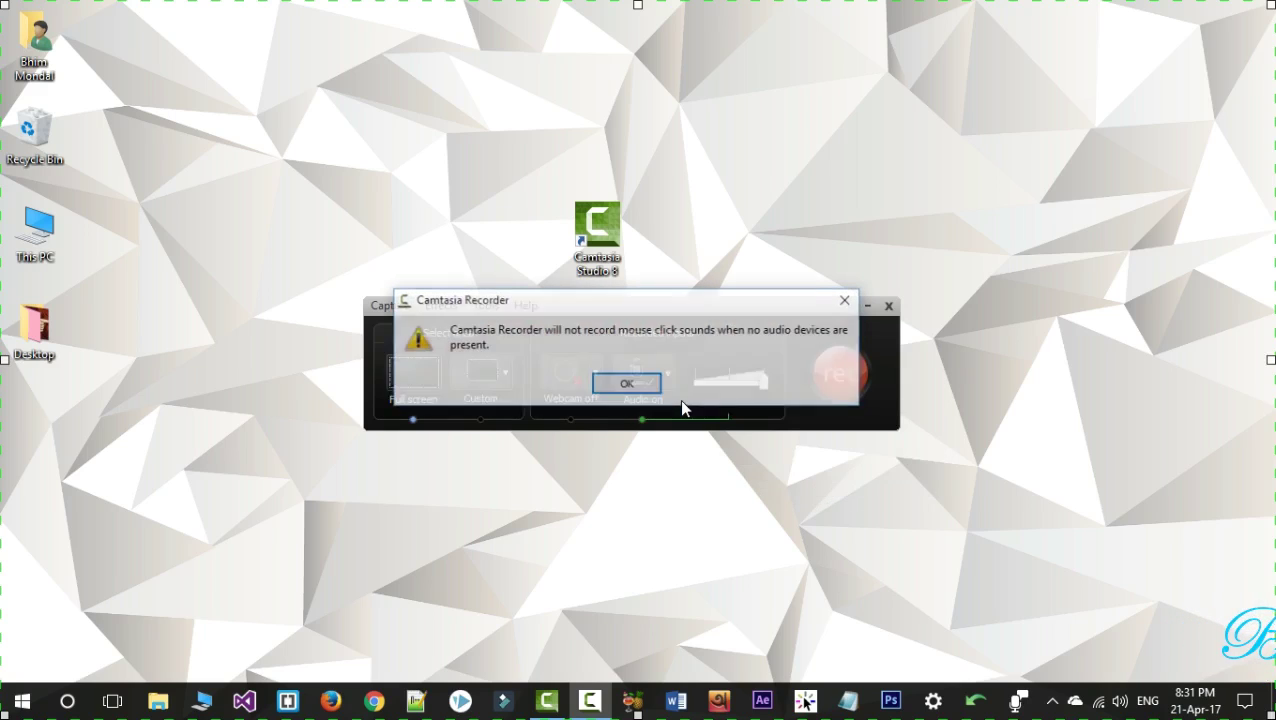
click(627, 385)
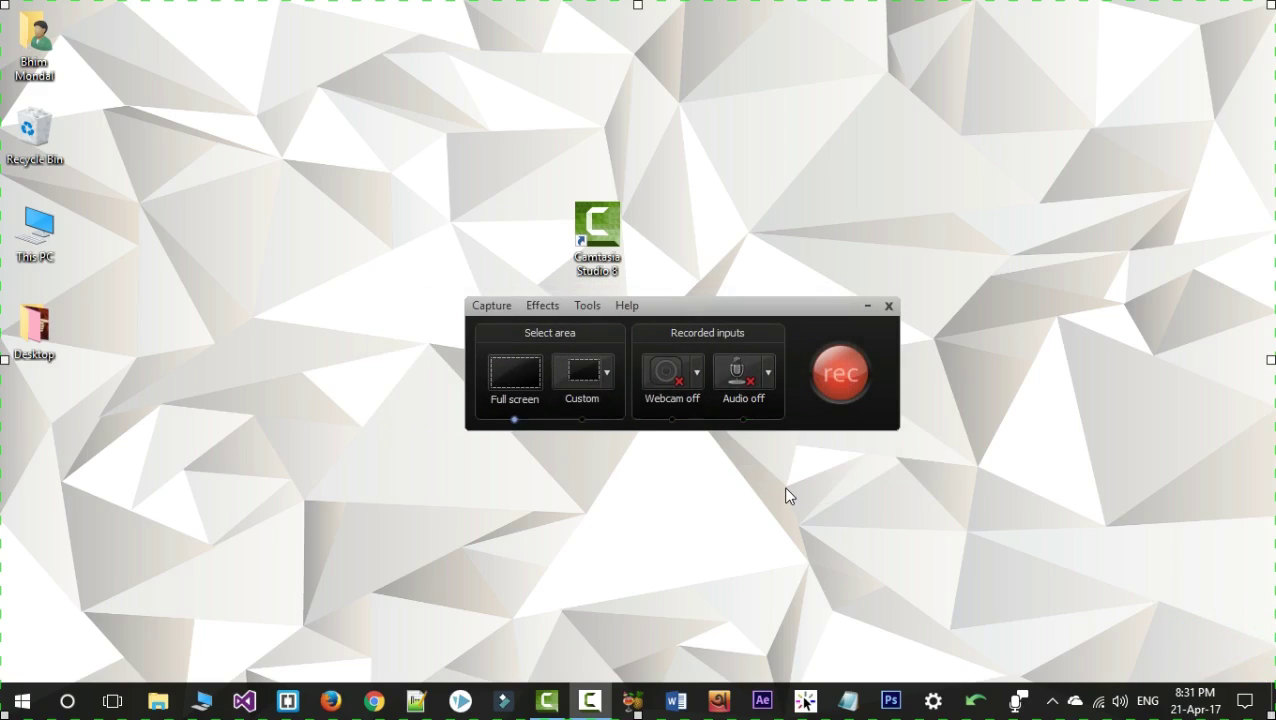
click(768, 374)
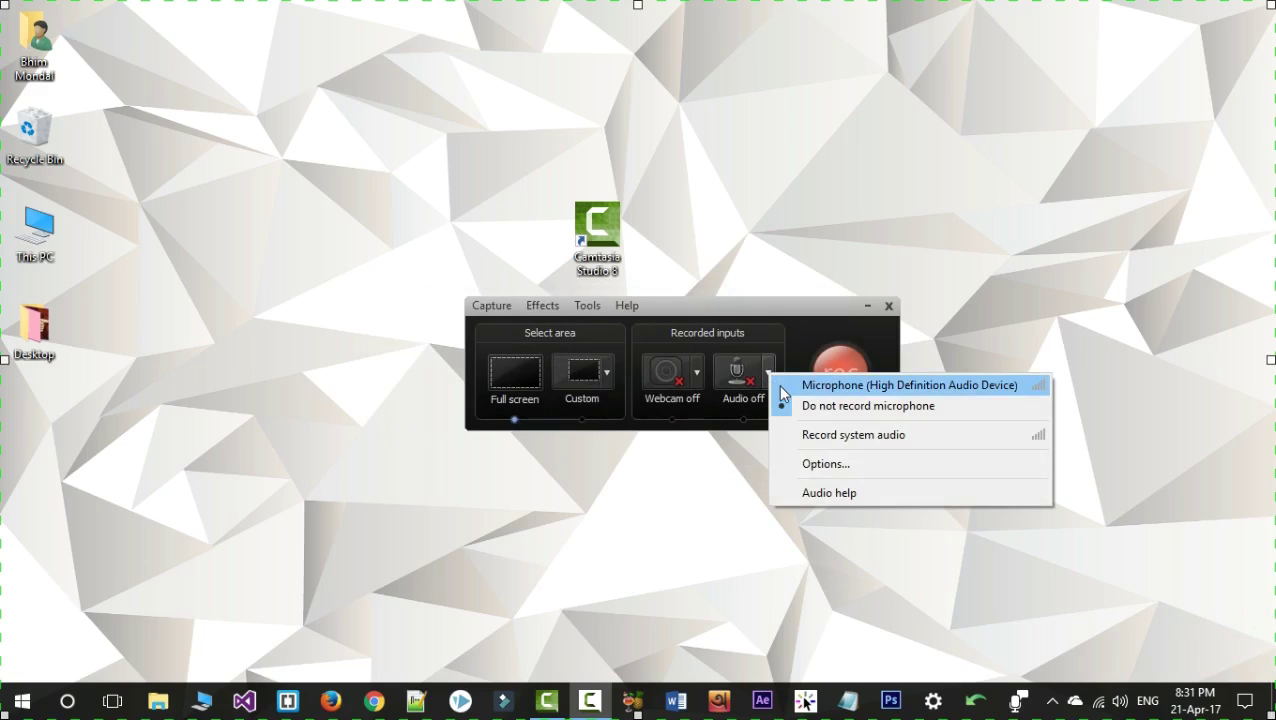
click(782, 386)
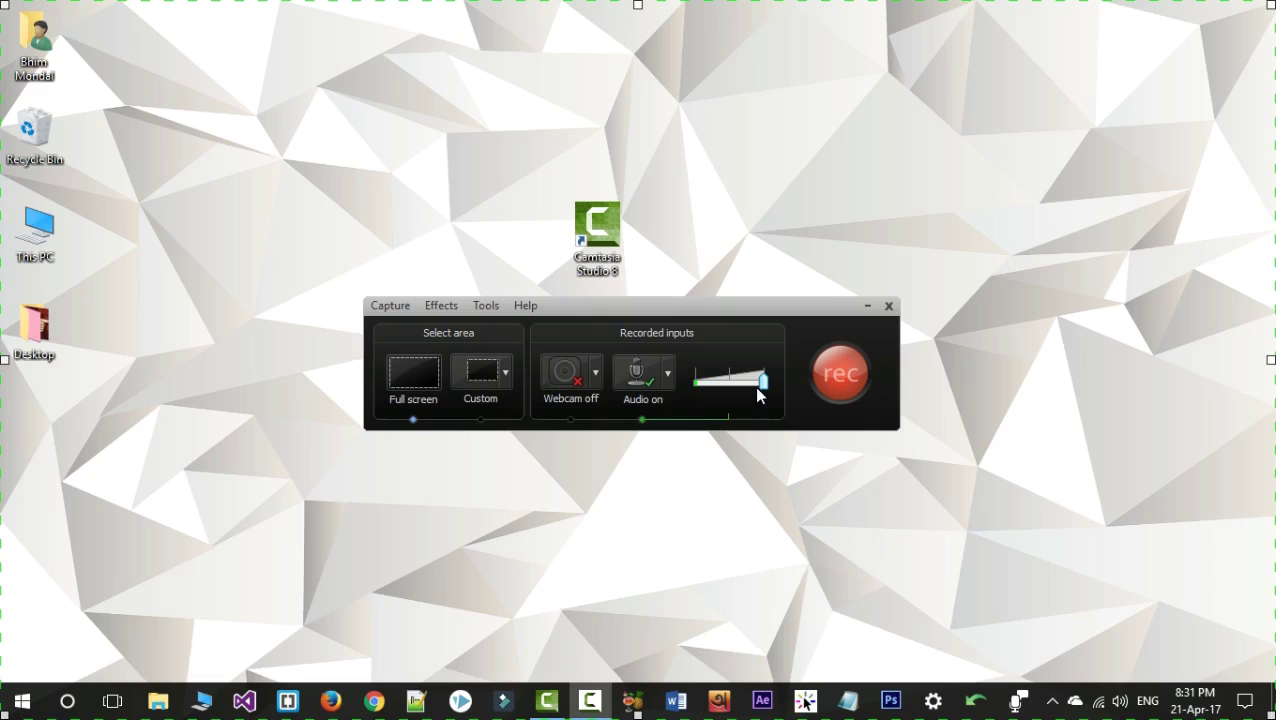
Step: Enable recording of system audio and disable it again
click(668, 375)
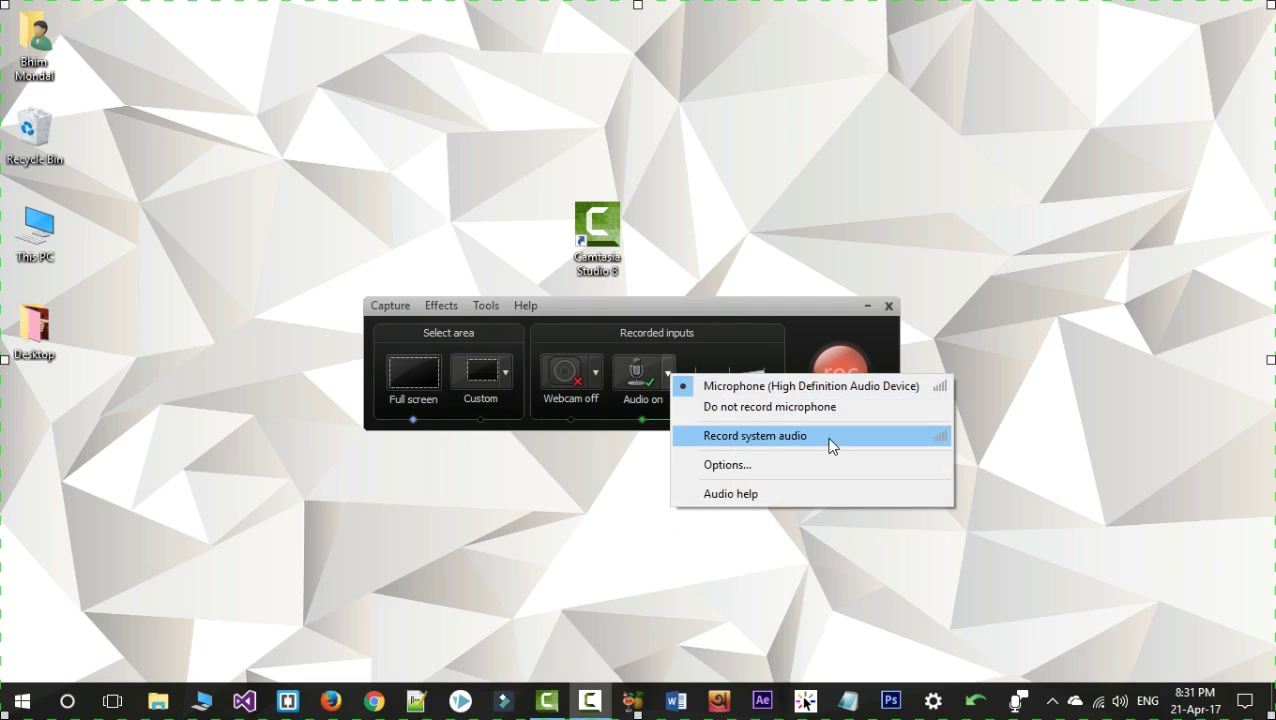
click(688, 440)
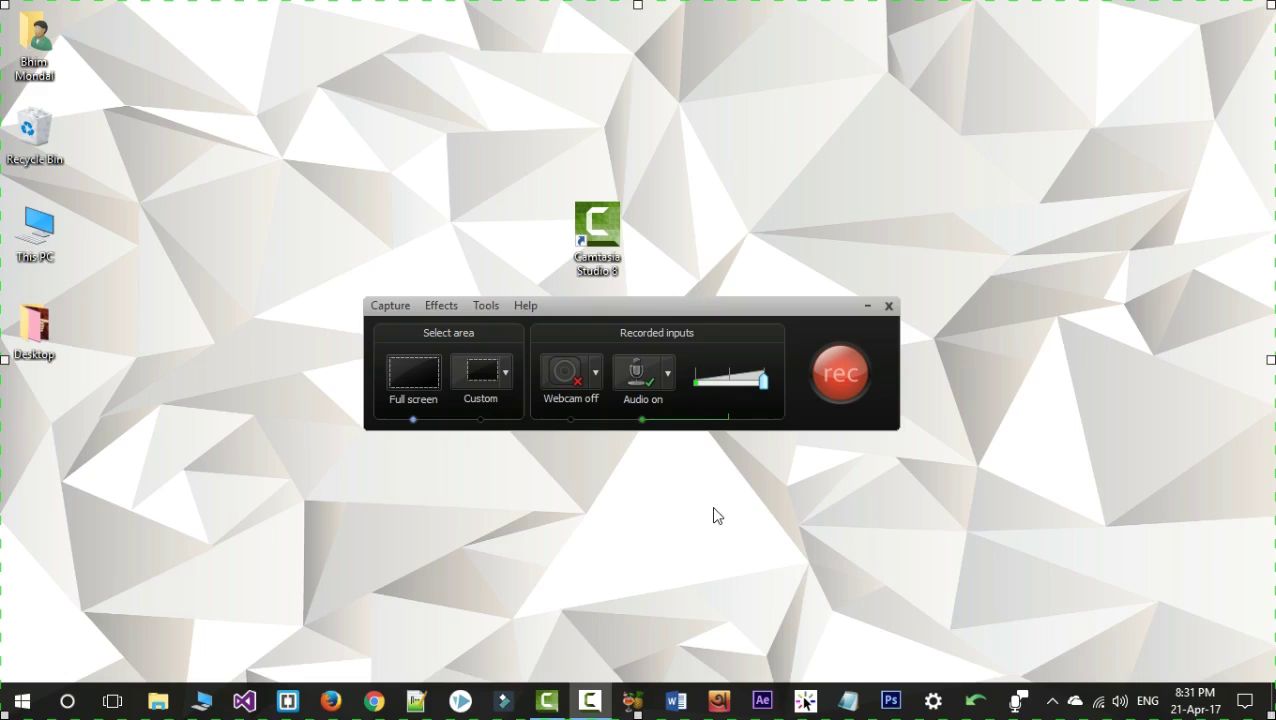
click(667, 373)
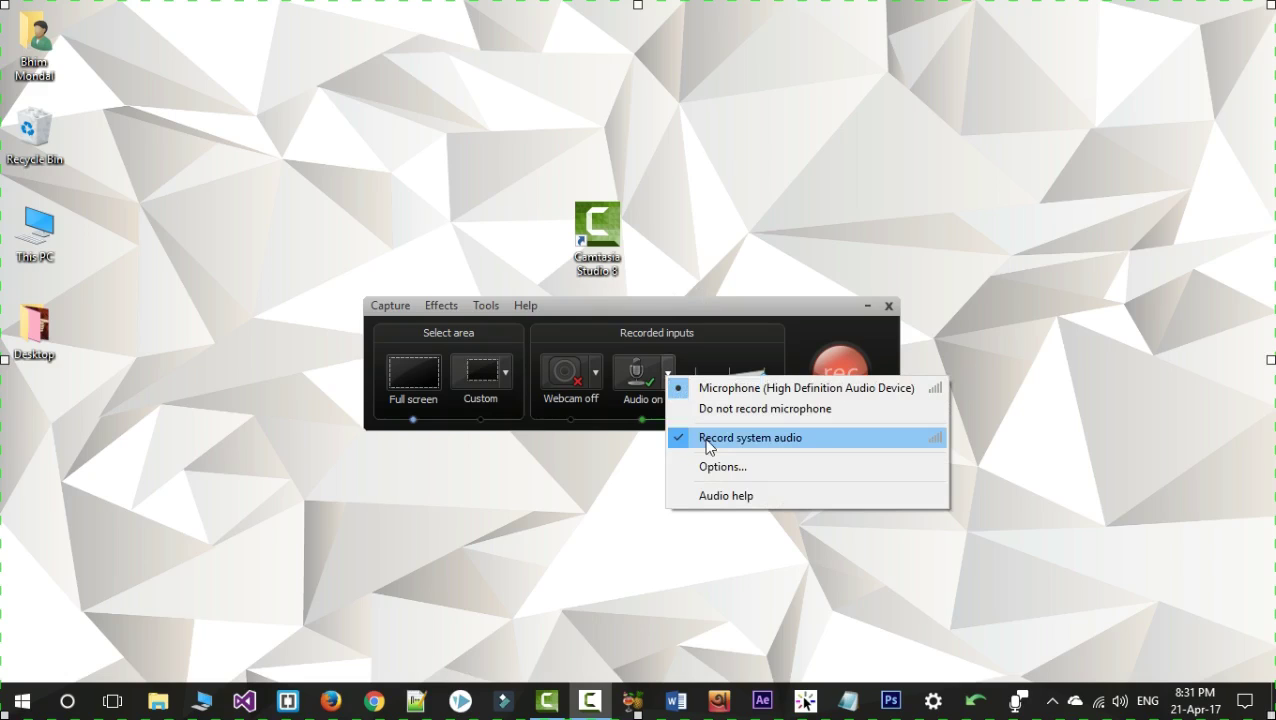
click(679, 437)
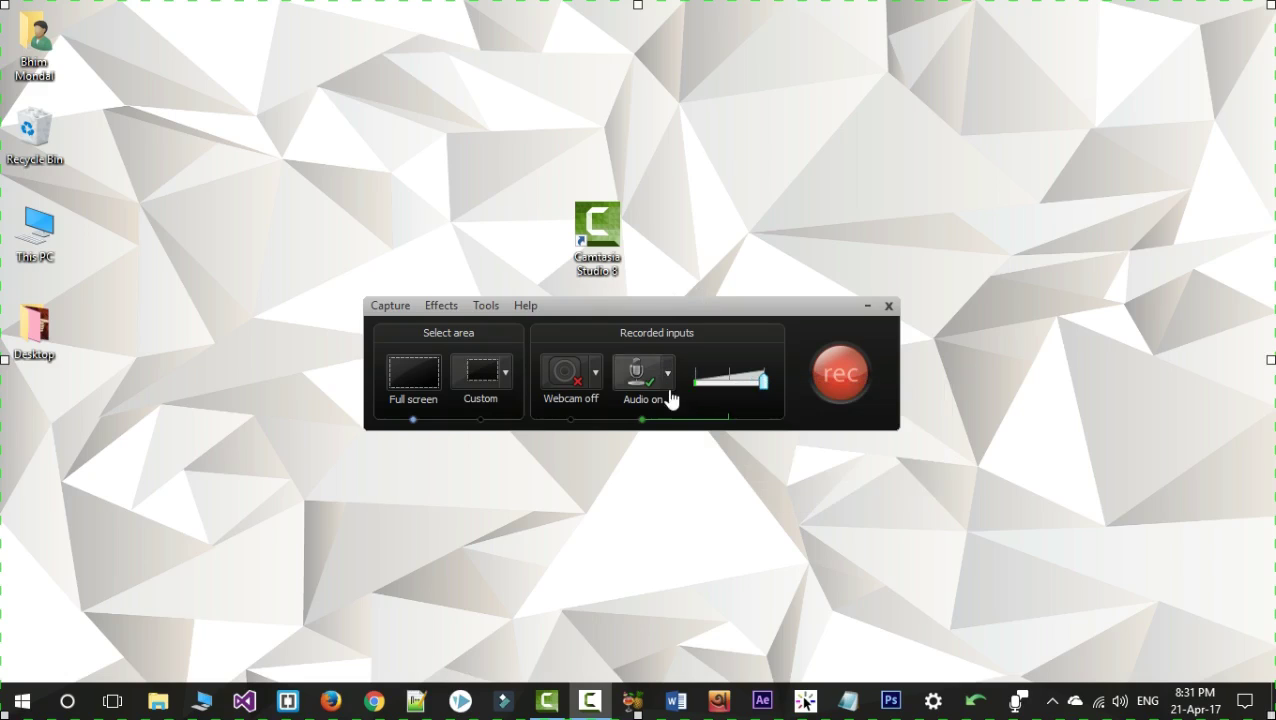
Step: Open the recorder's options and look through the General, Inputs, Hotkeys and Program settings
click(668, 373)
click(700, 468)
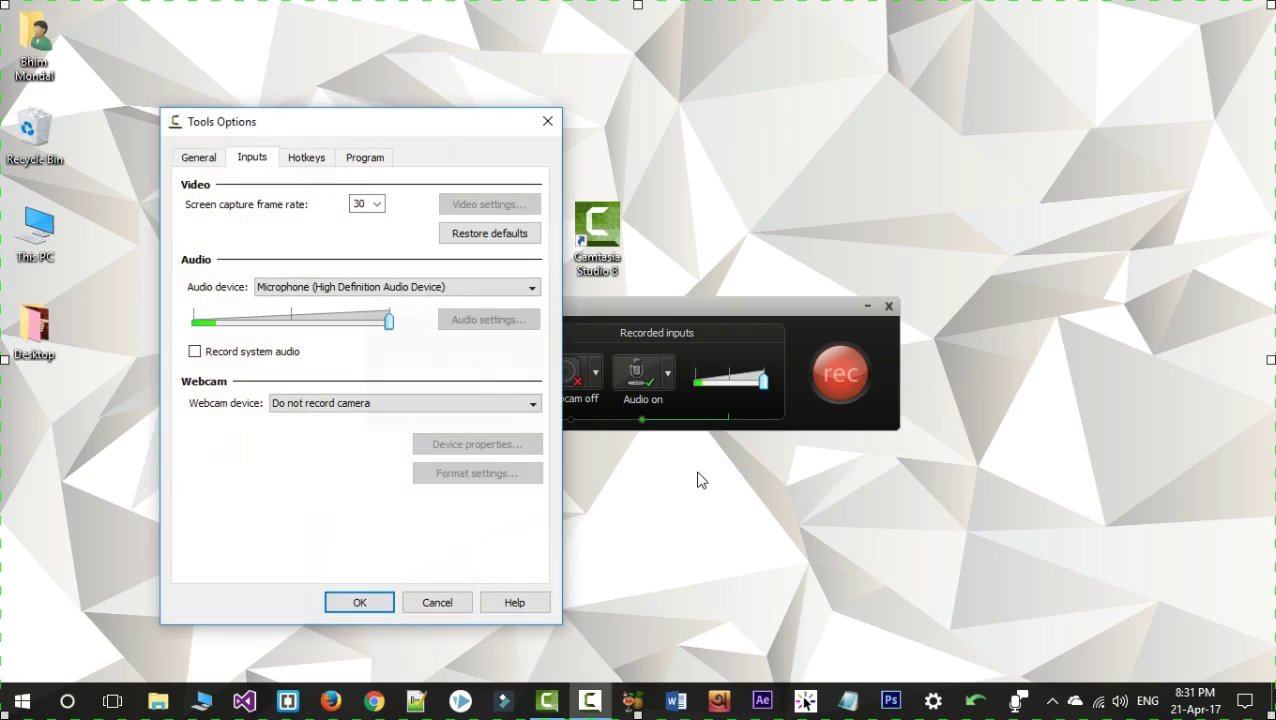
click(205, 163)
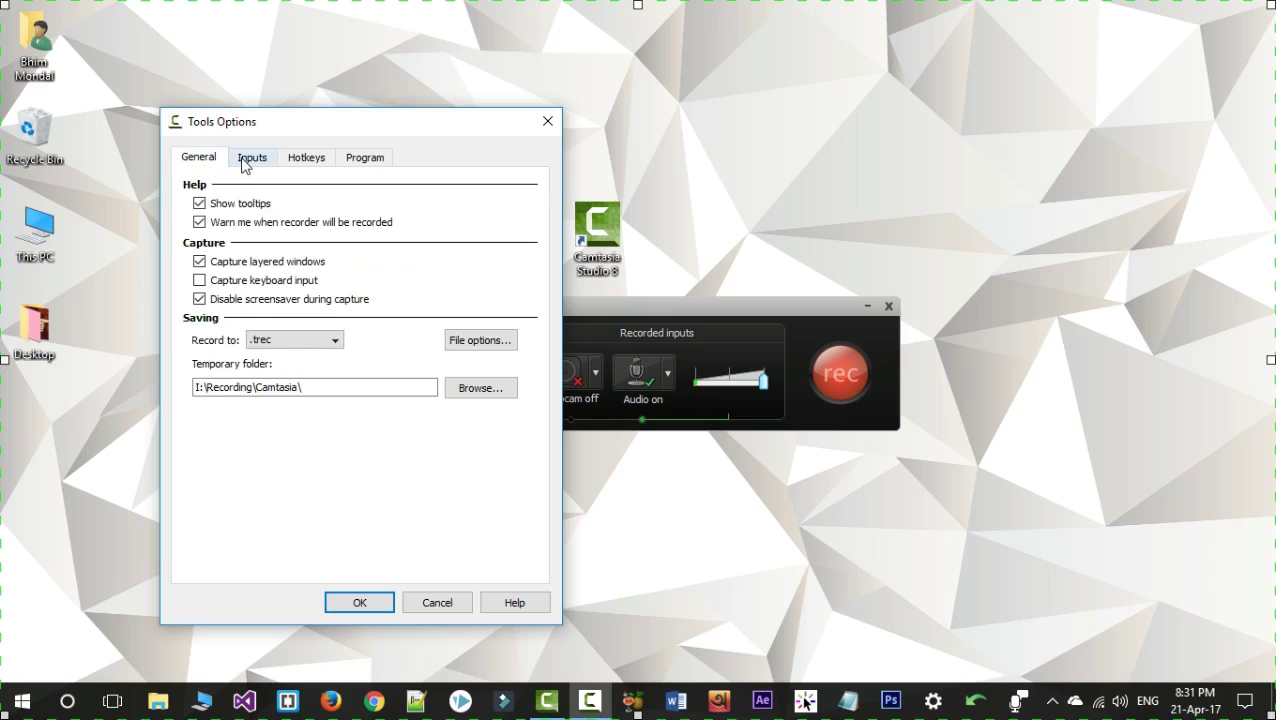
click(251, 160)
click(314, 160)
click(366, 160)
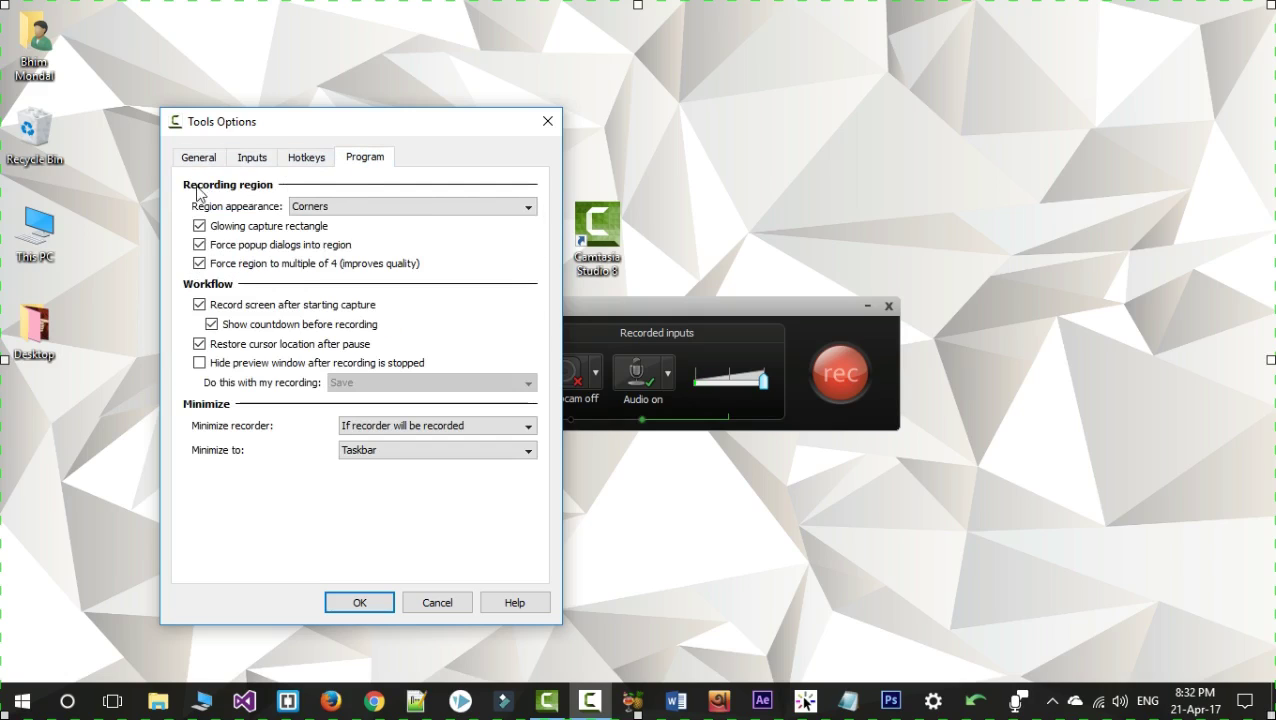
click(199, 162)
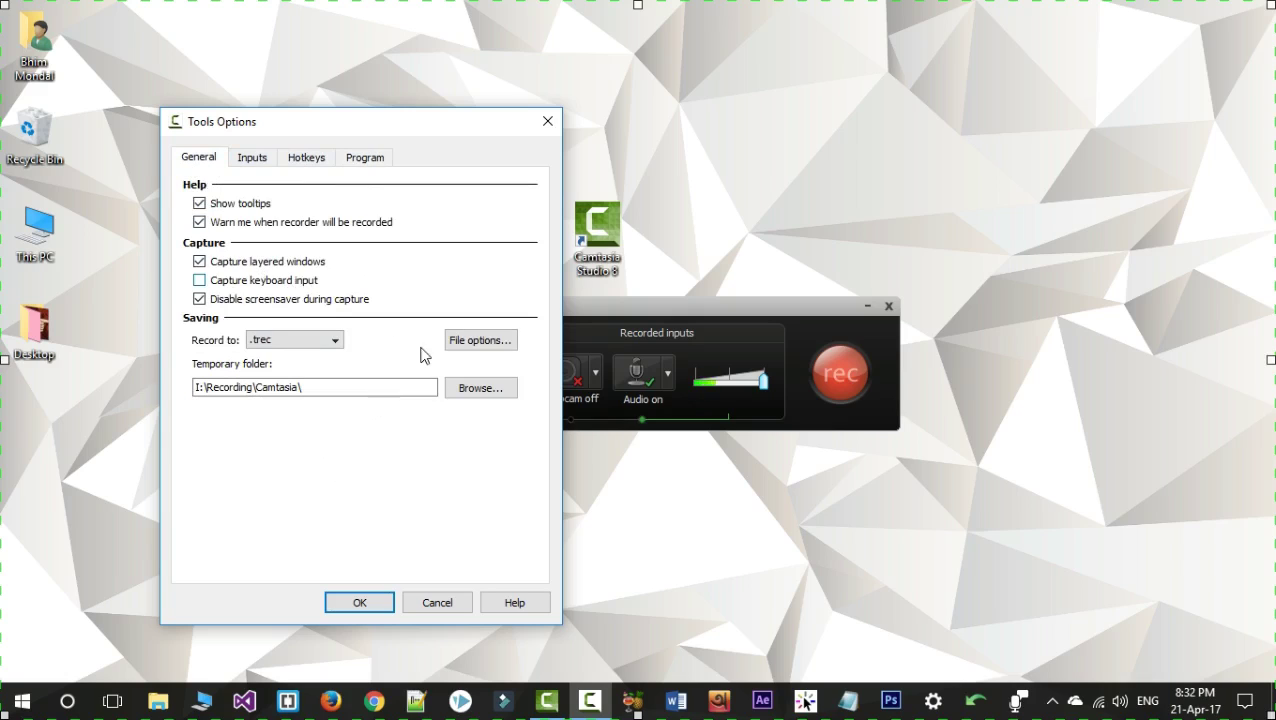
Step: Examine the screen capture frame rate choices and try the microphone volume control in the Inputs settings
click(253, 159)
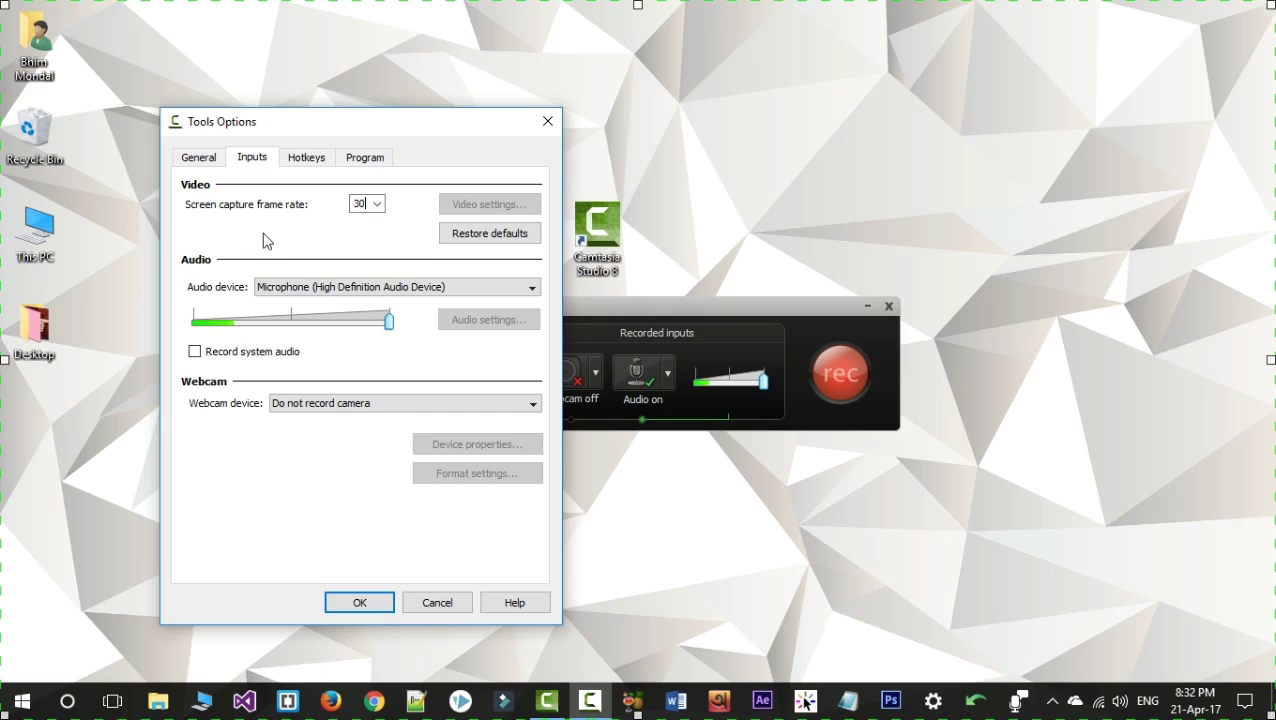
click(377, 205)
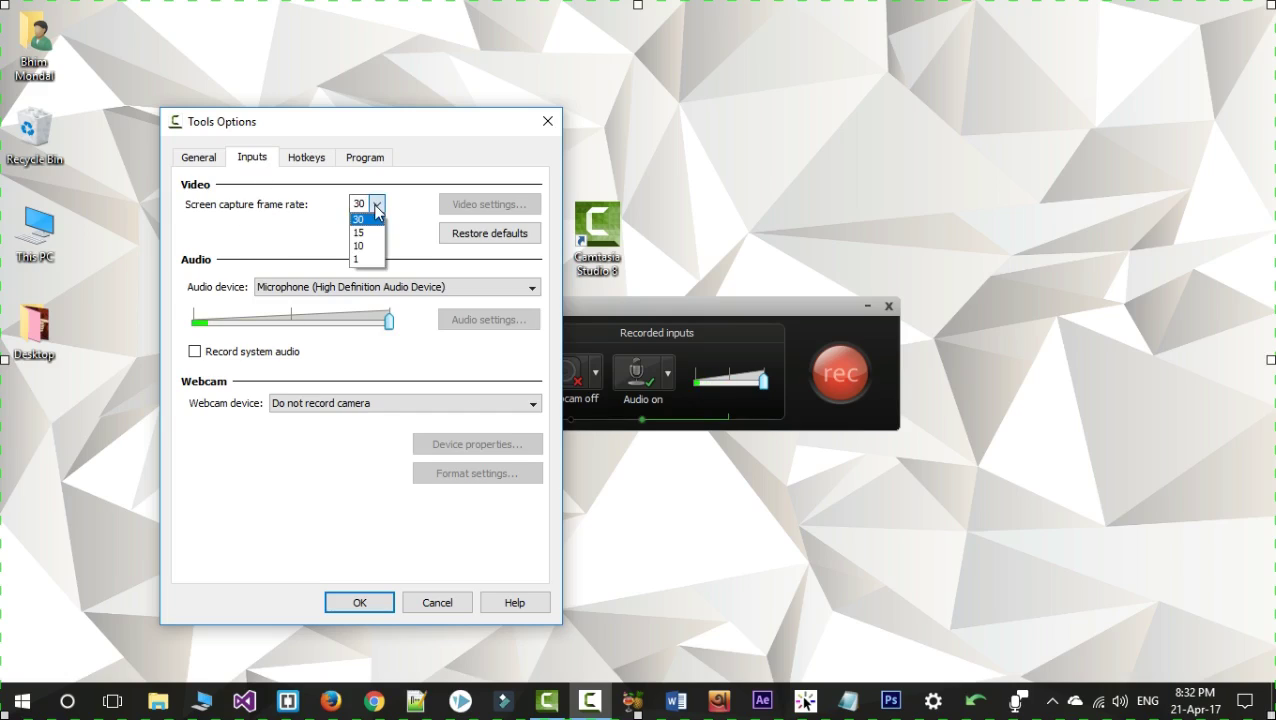
click(409, 221)
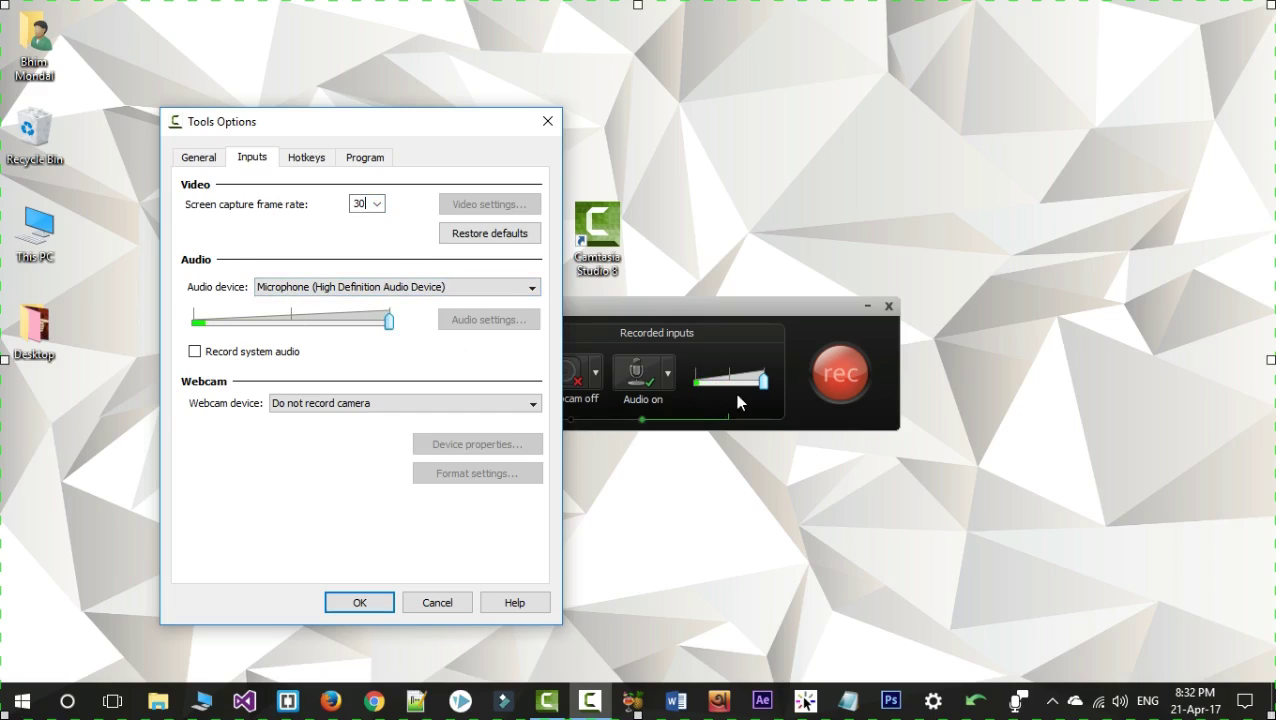
drag(390, 321, 420, 341)
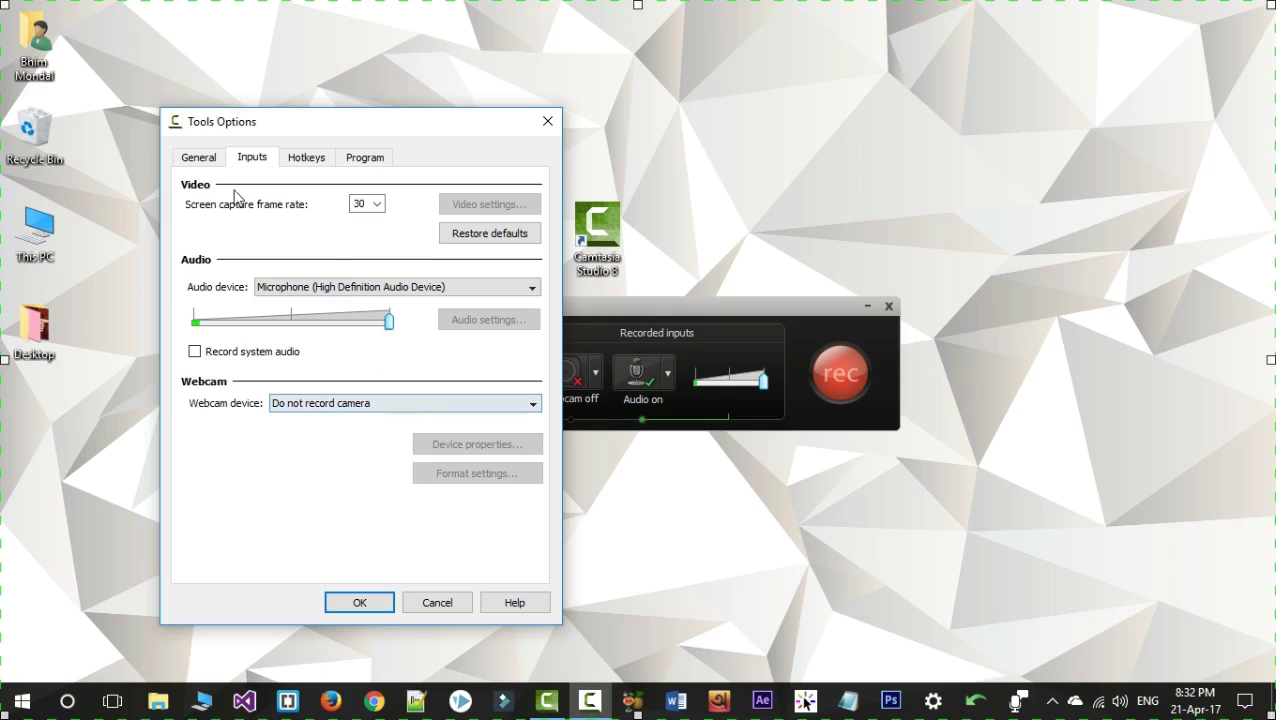
Step: Set the Record/Pause hotkey to F8 in the recorder's hotkey settings
click(309, 160)
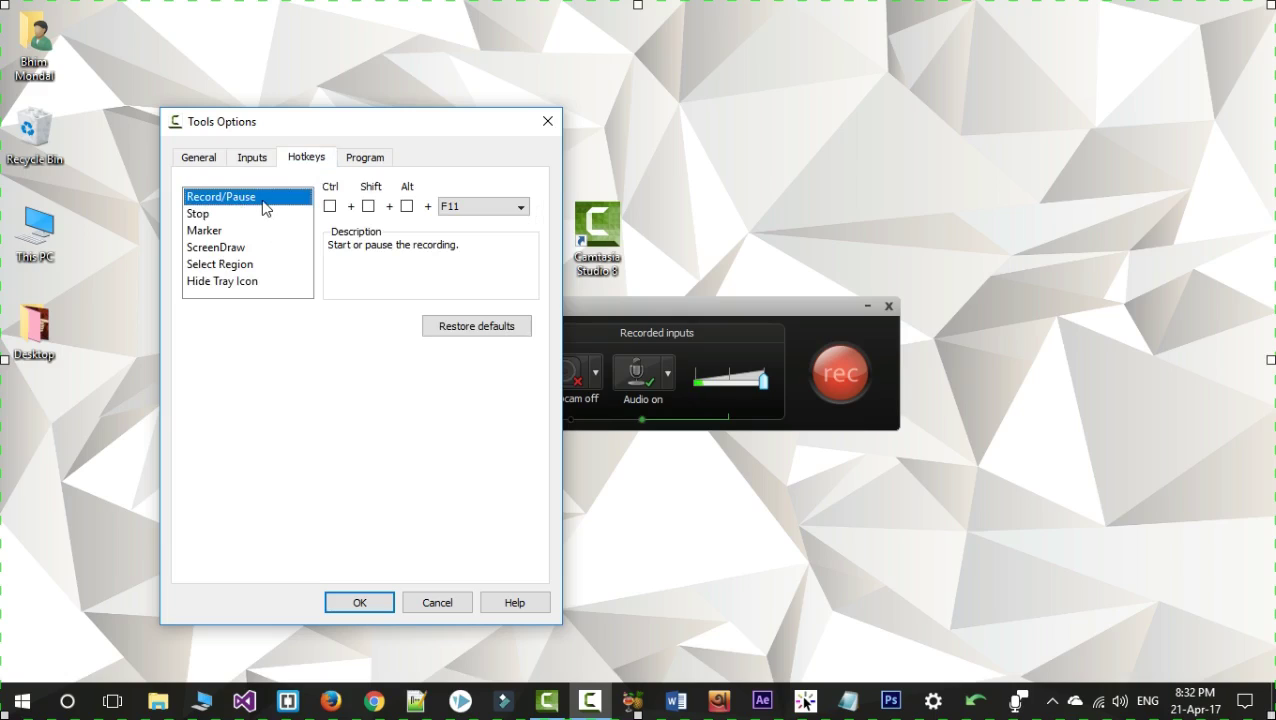
click(477, 213)
scroll(477, 280, up, 4)
scroll(477, 280, down, 5)
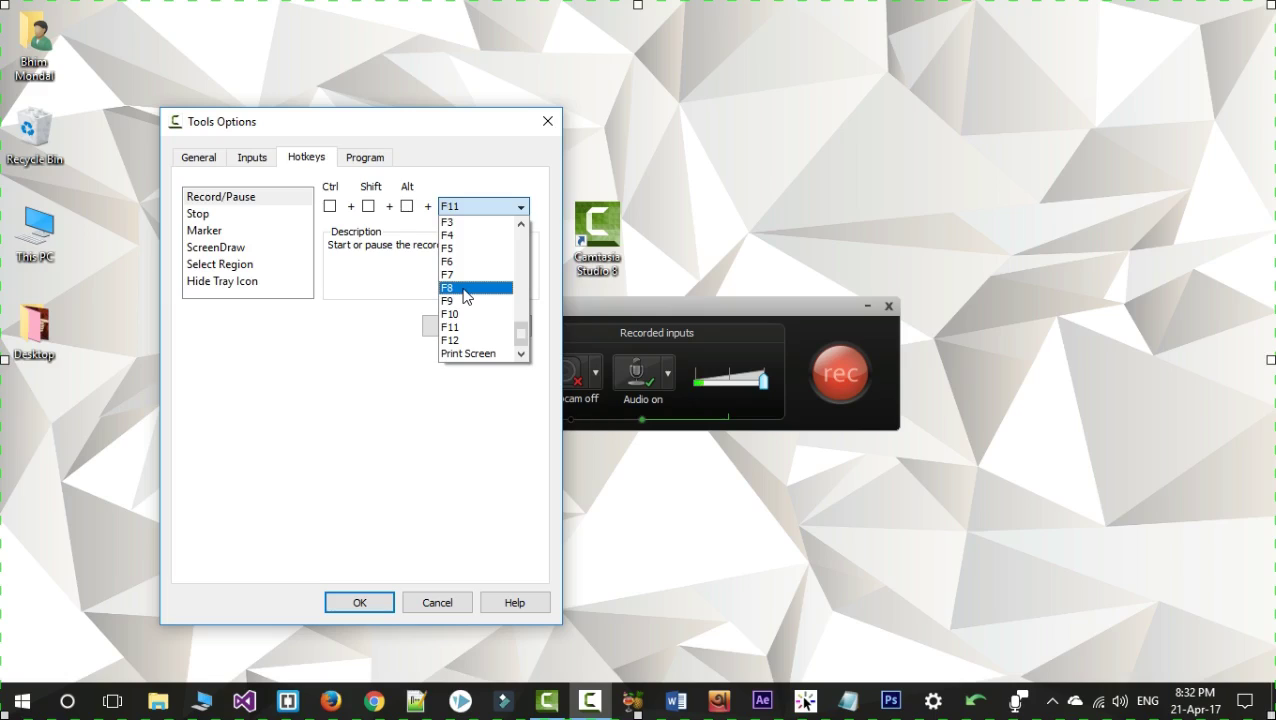
click(465, 296)
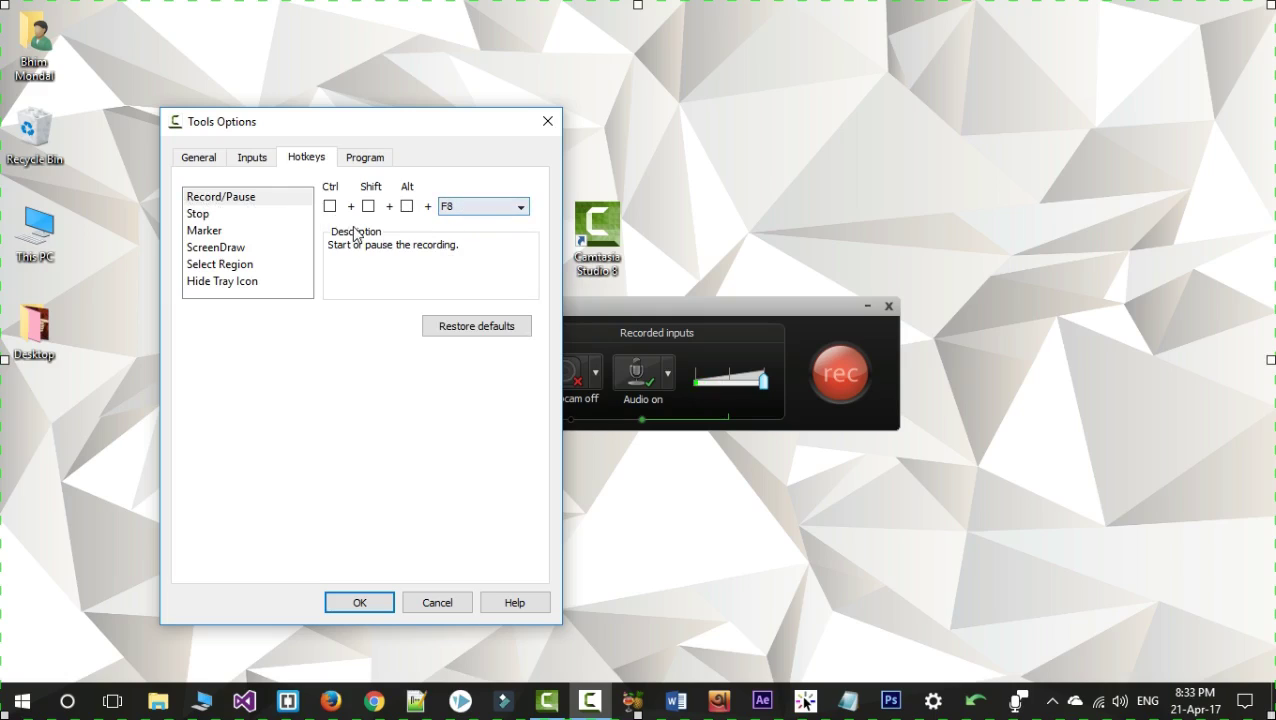
Step: Try the Ctrl modifier for the Record/Pause hotkey, clear it, and set the key back to F11
click(330, 207)
click(330, 206)
click(472, 207)
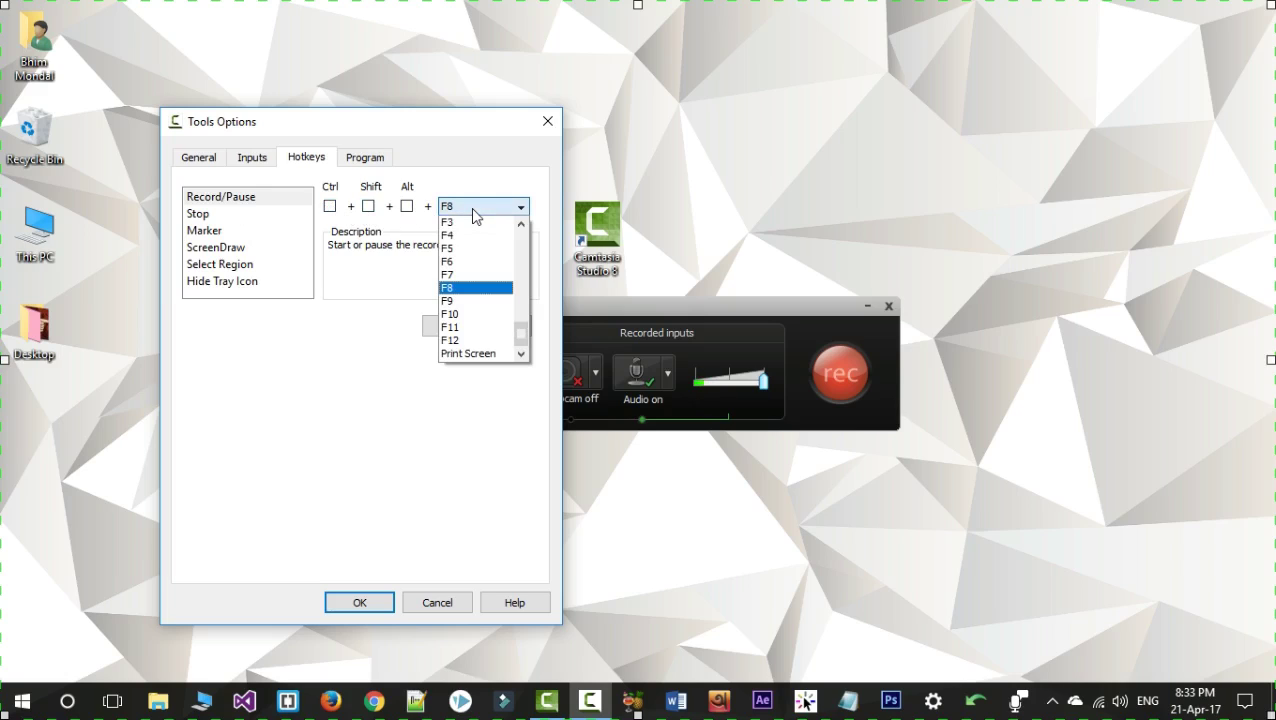
click(474, 328)
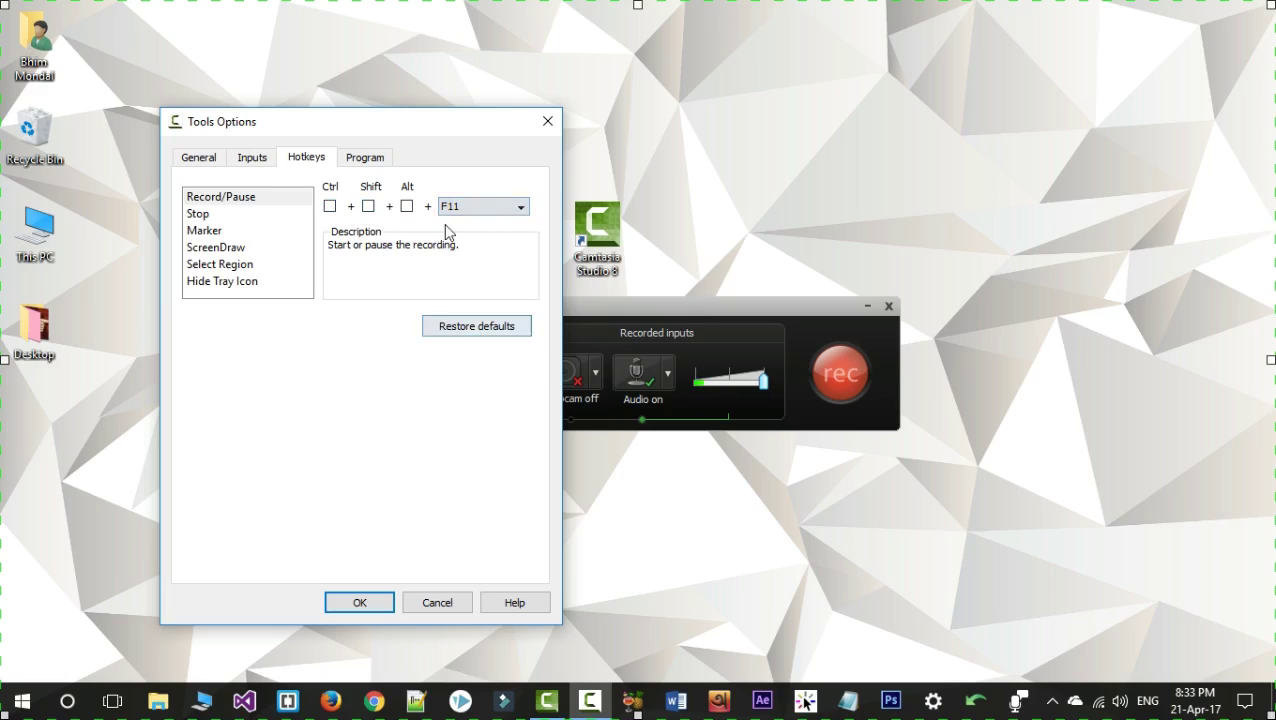
Step: Browse the key choices for the Stop hotkey and try its Shift and Alt modifiers
click(203, 218)
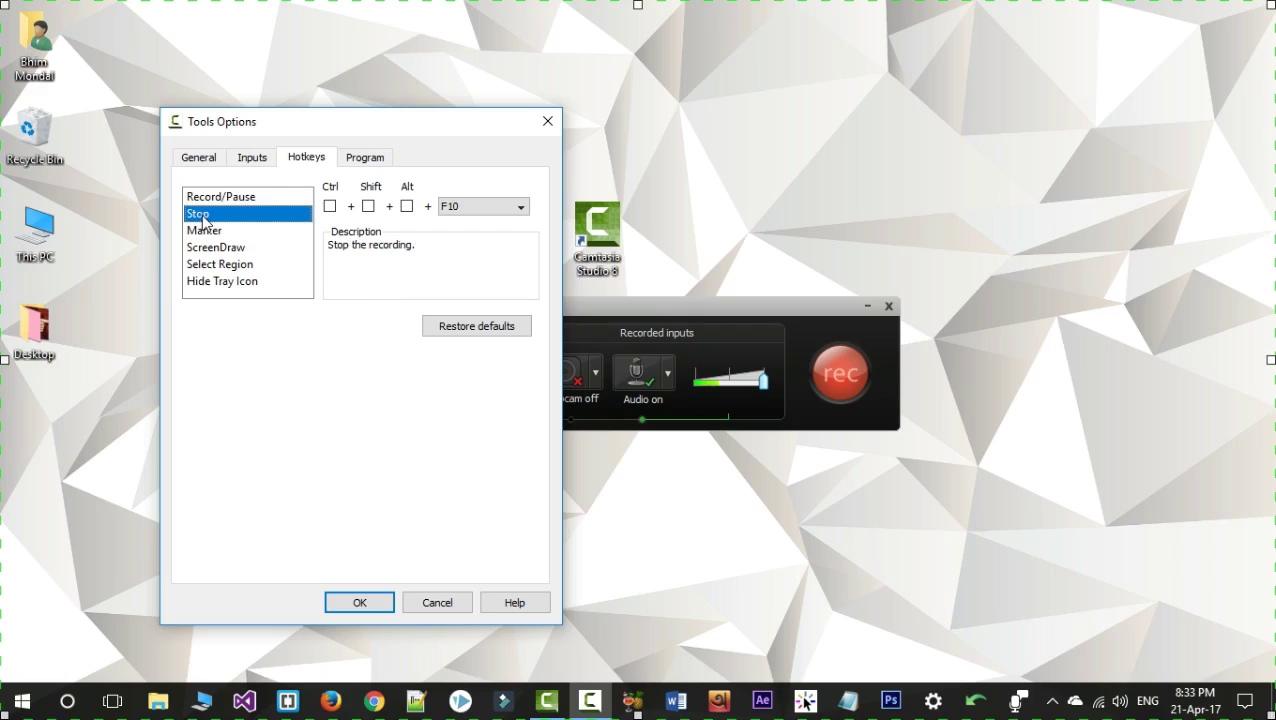
click(462, 219)
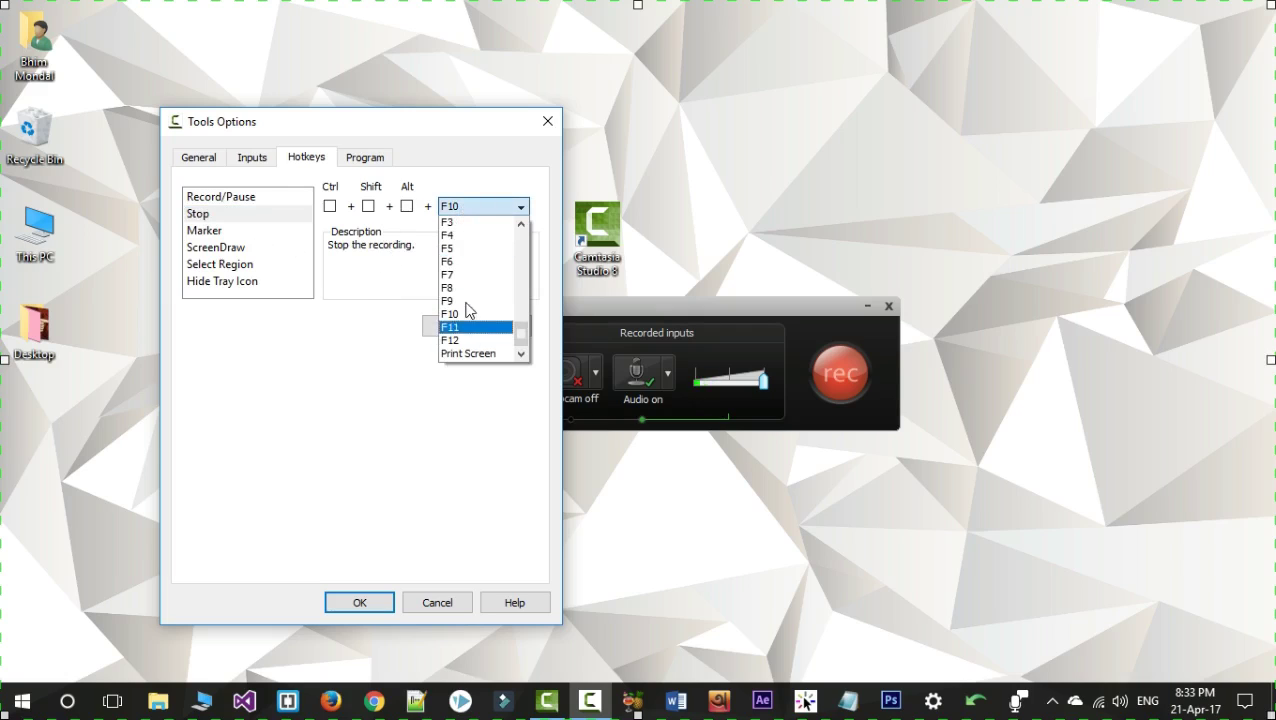
scroll(481, 289, up, 1)
scroll(481, 289, down, 1)
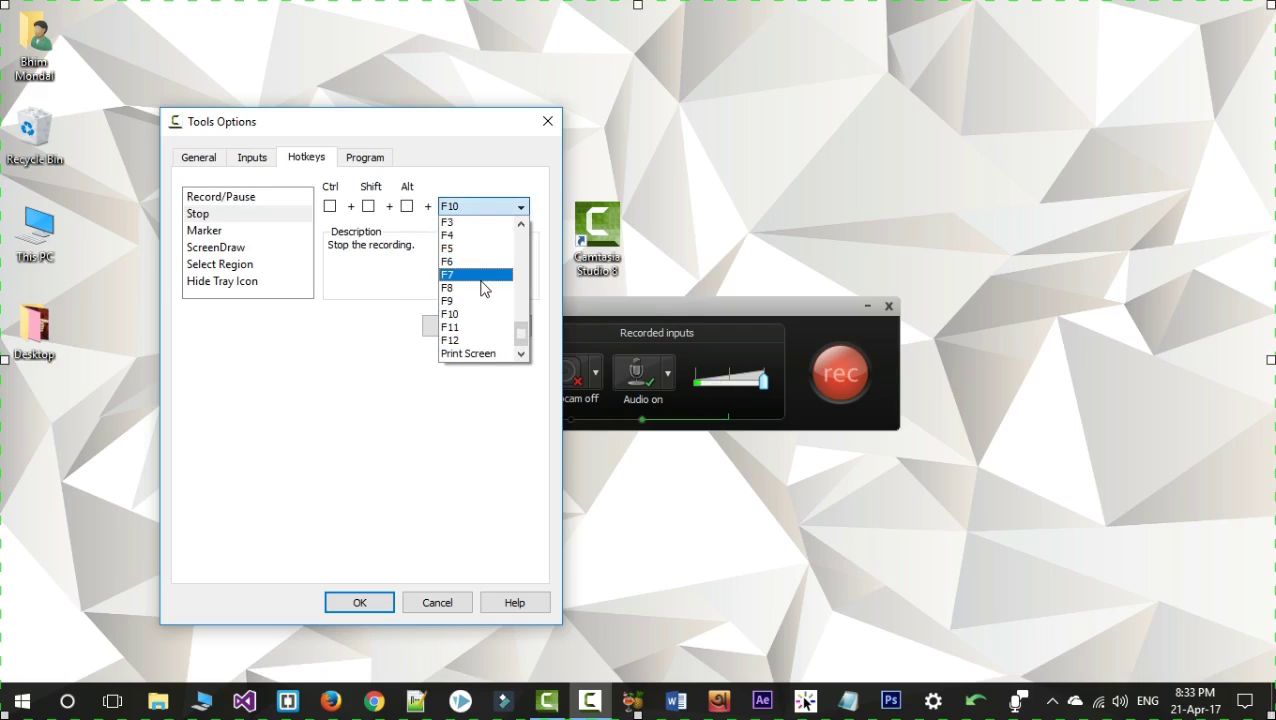
click(371, 213)
click(406, 207)
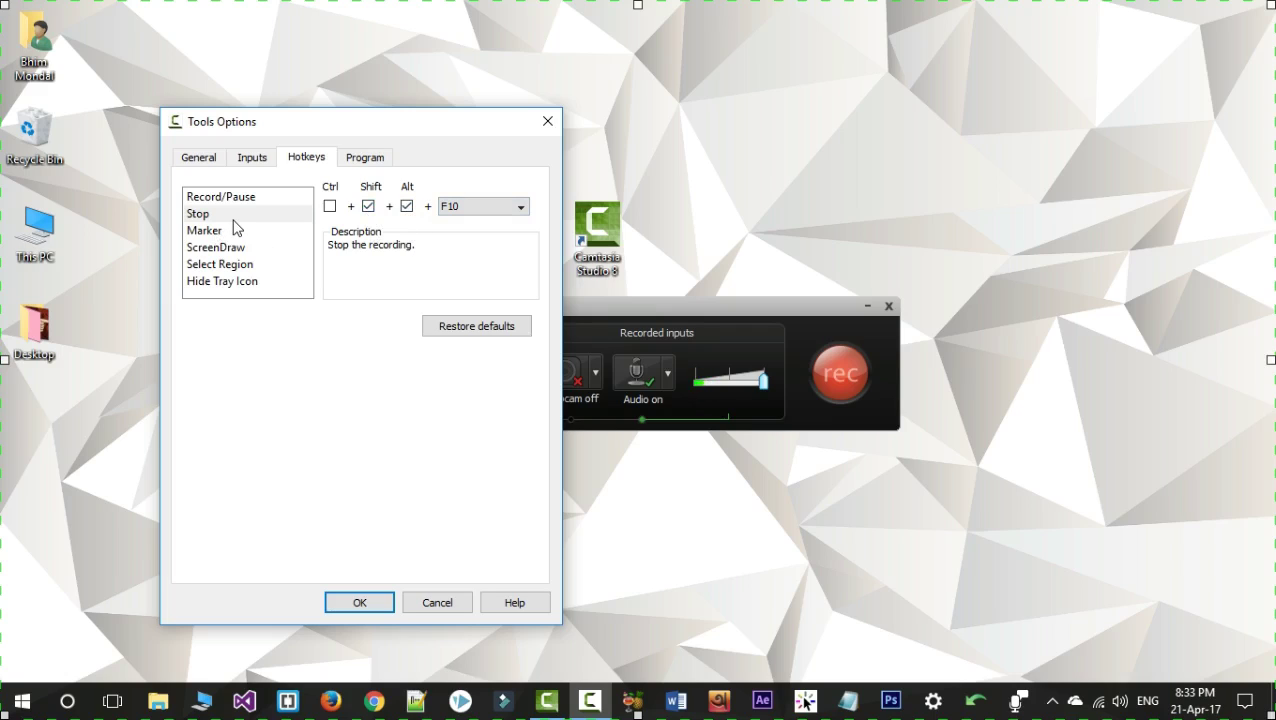
click(368, 206)
Step: Examine the key choices for the ScreenDraw hotkey and try switching its Alt modifier on and off
click(212, 250)
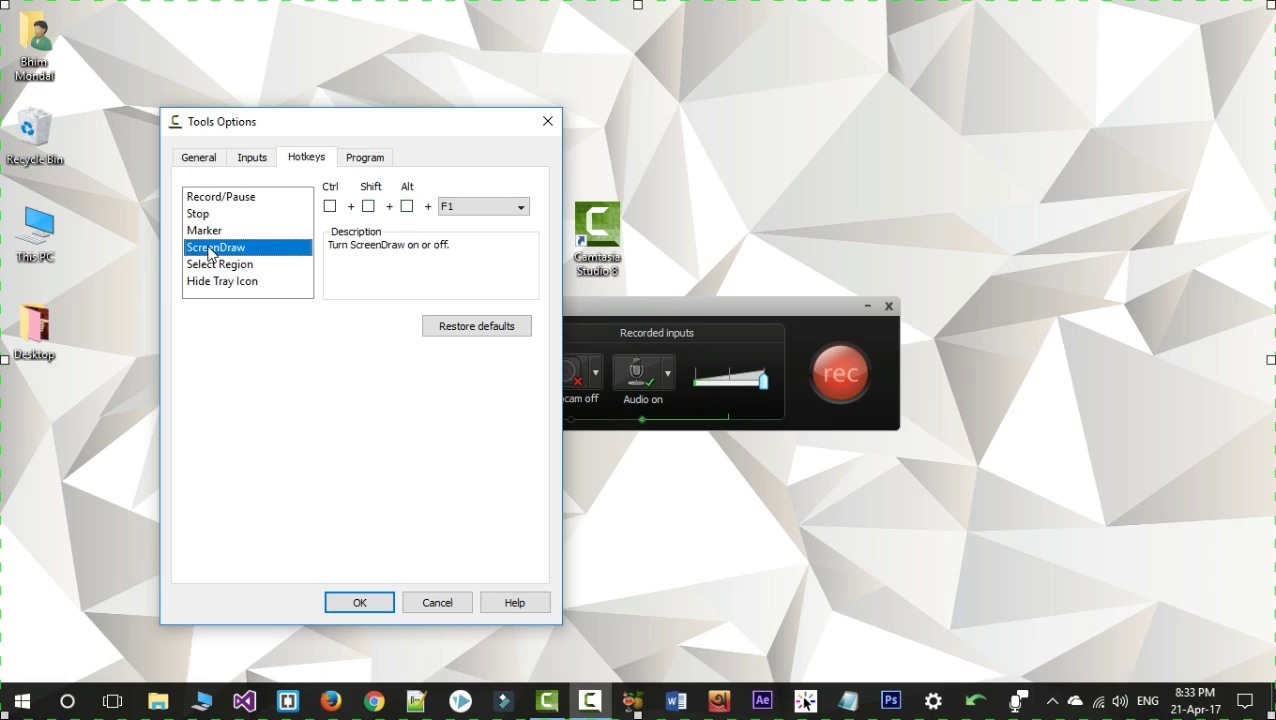
click(460, 212)
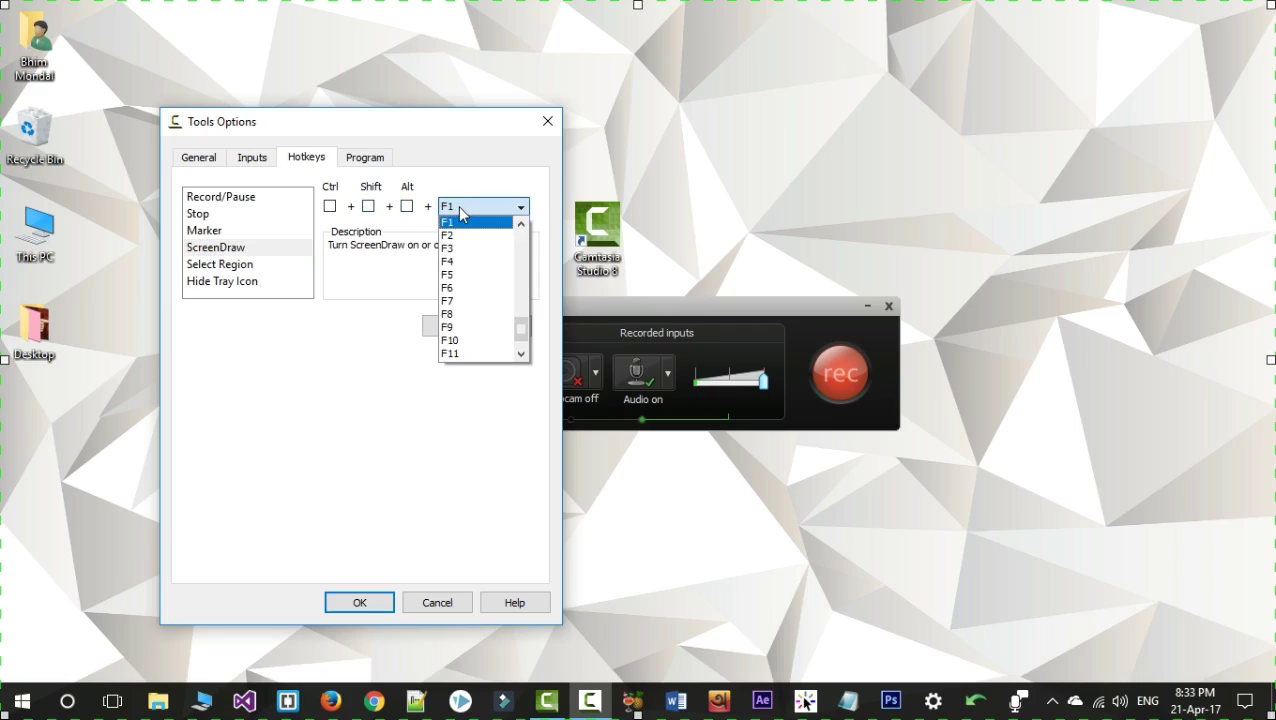
scroll(477, 250, up, 2)
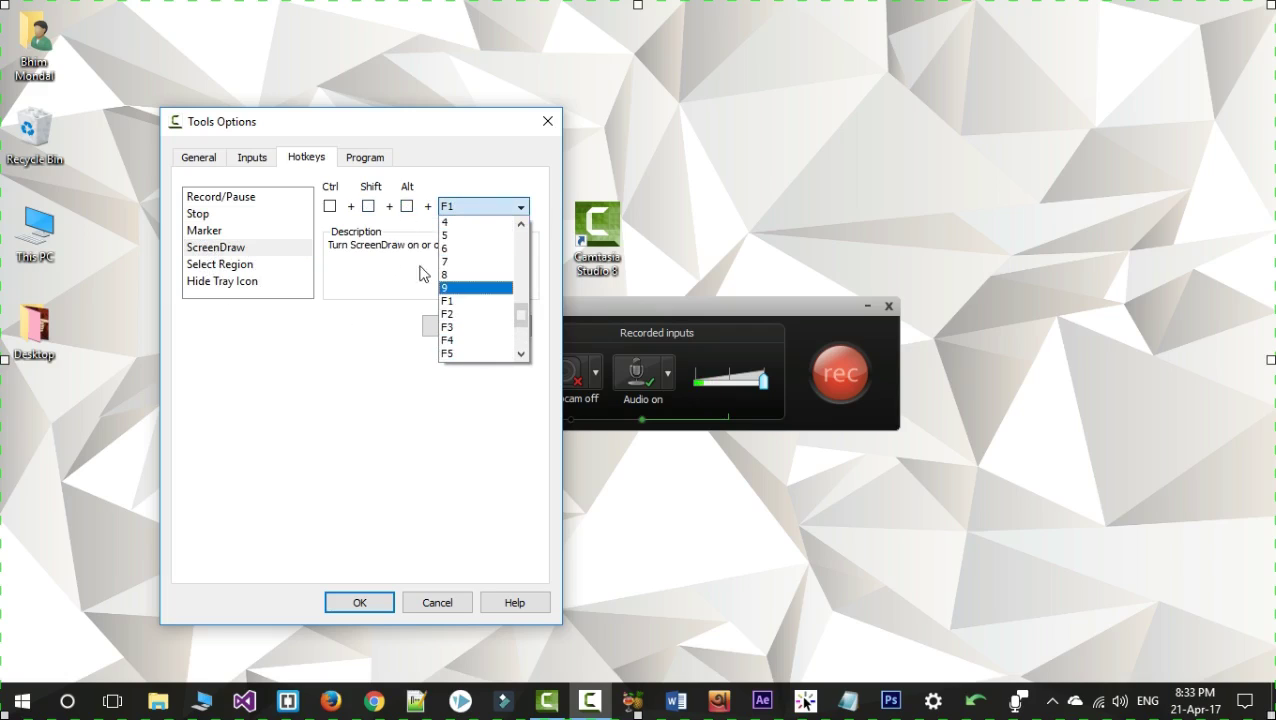
click(405, 211)
click(405, 210)
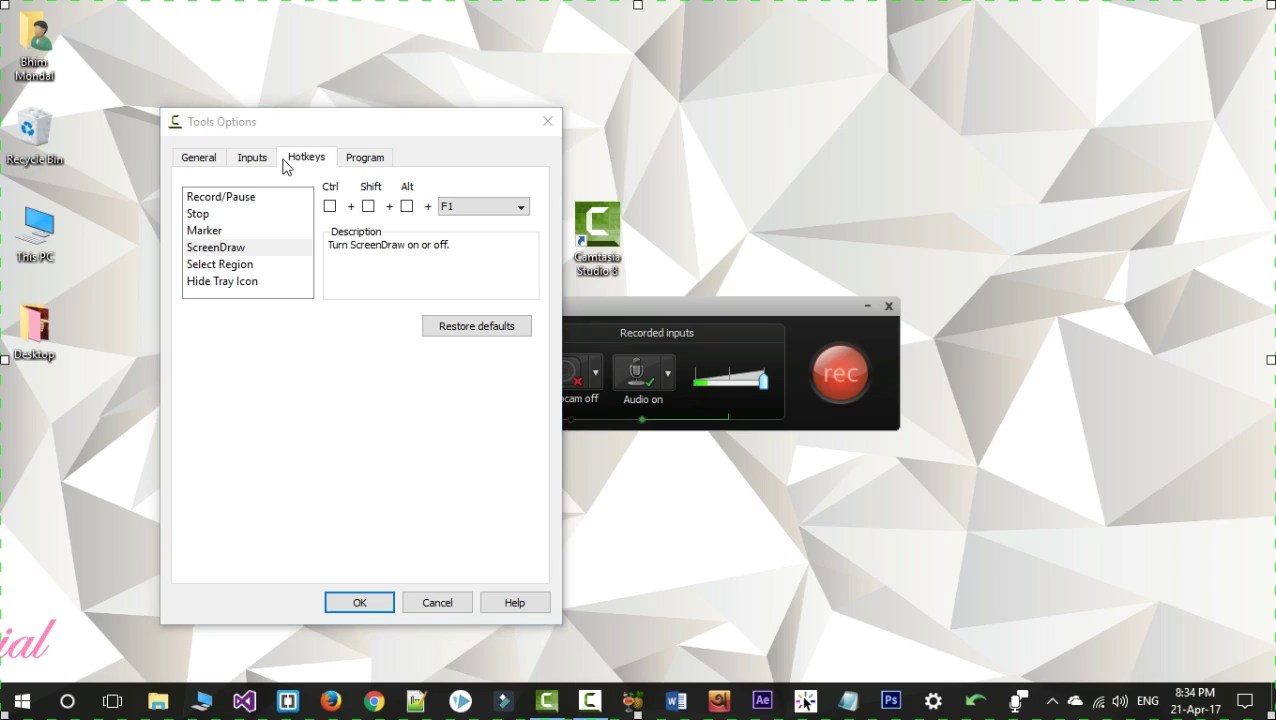
Step: Review the Program settings and accept the recorder options
click(367, 158)
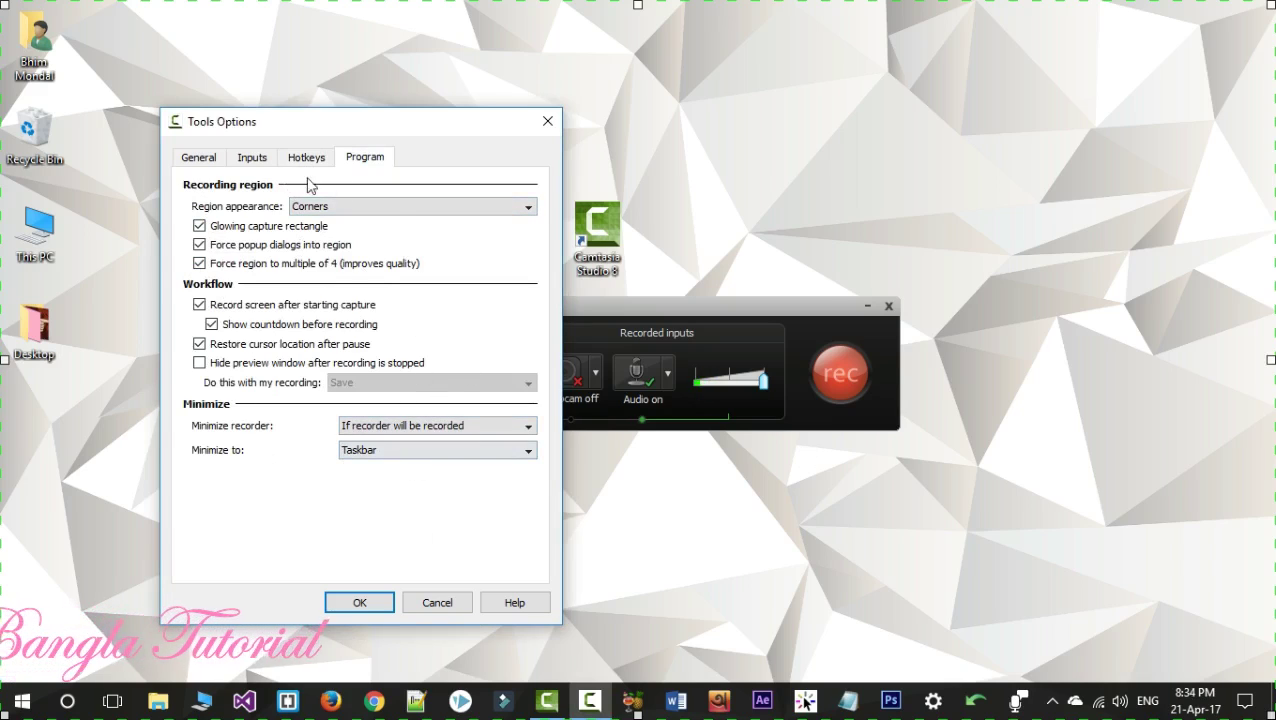
click(358, 603)
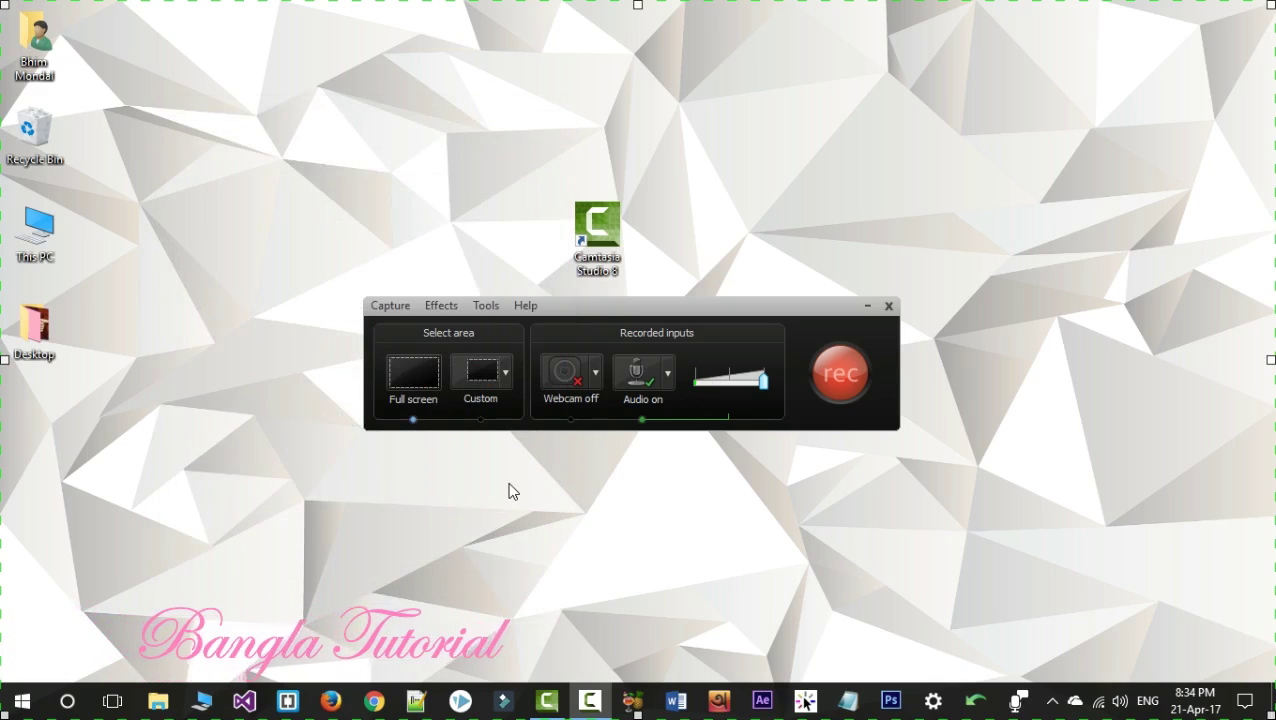
Step: Look through the capture commands and turn on the caption annotation effect for recordings
click(392, 308)
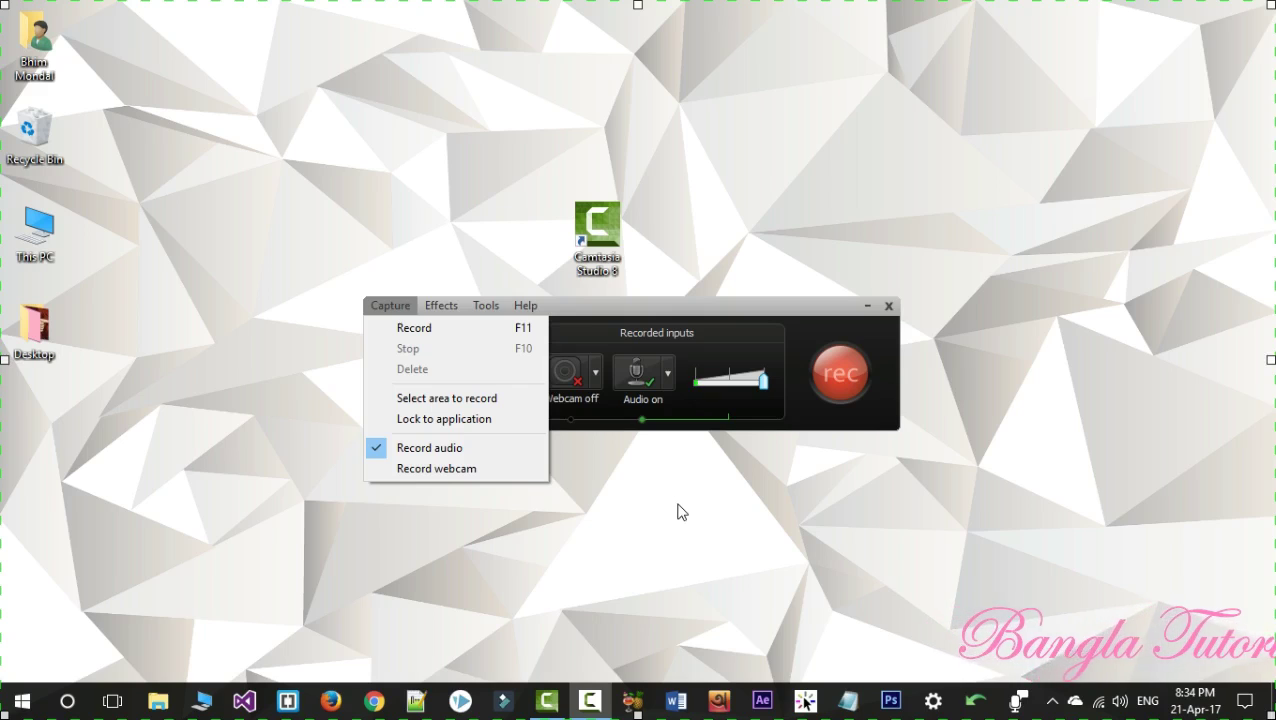
click(435, 304)
click(435, 304)
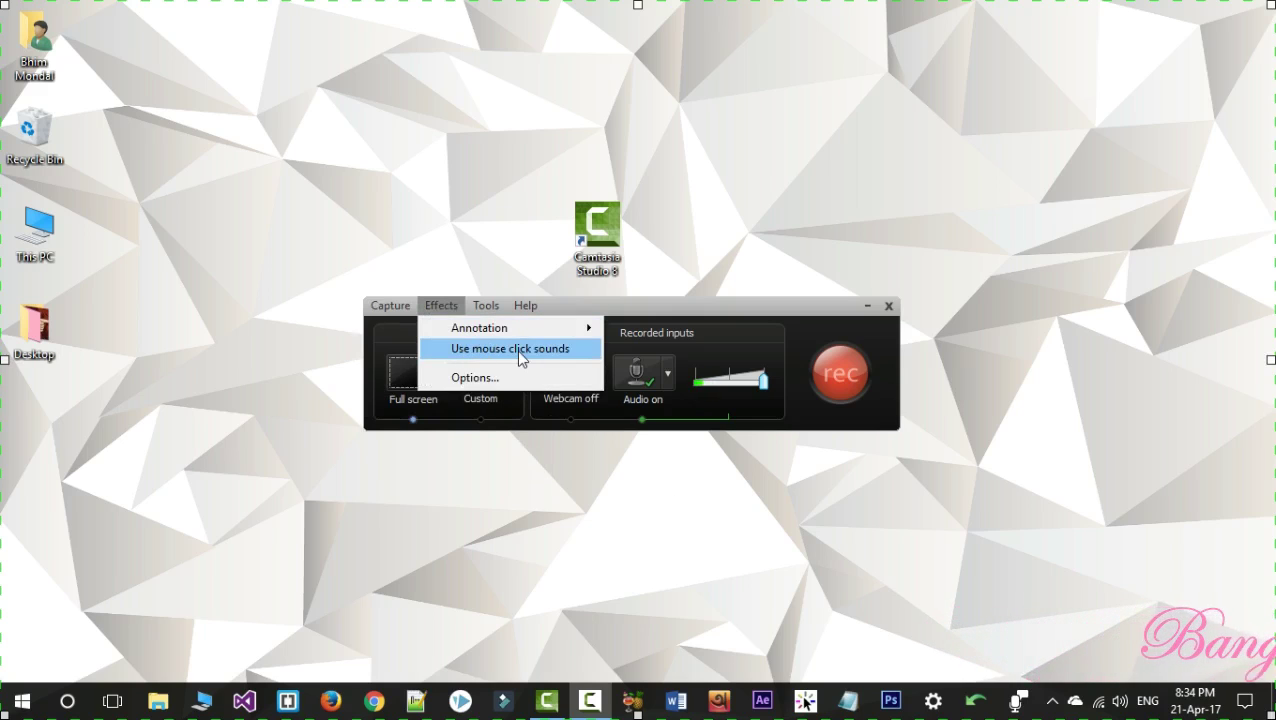
mouse_move(511, 337)
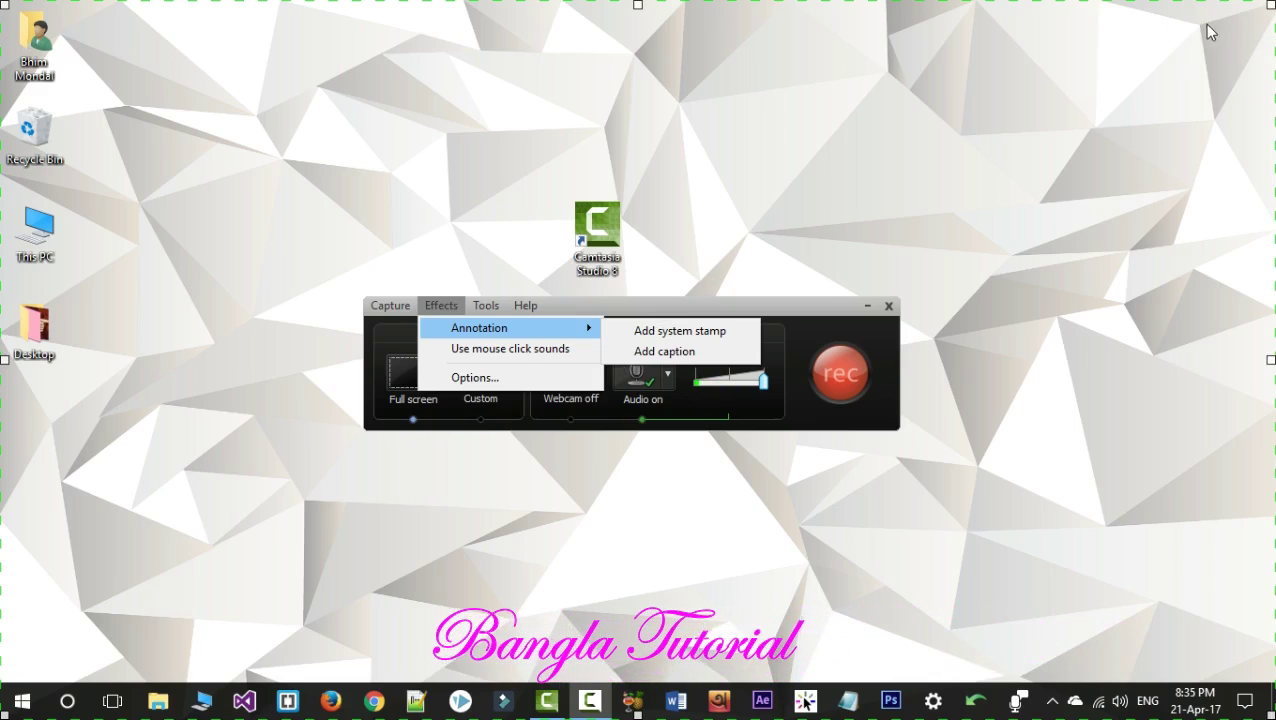
click(664, 352)
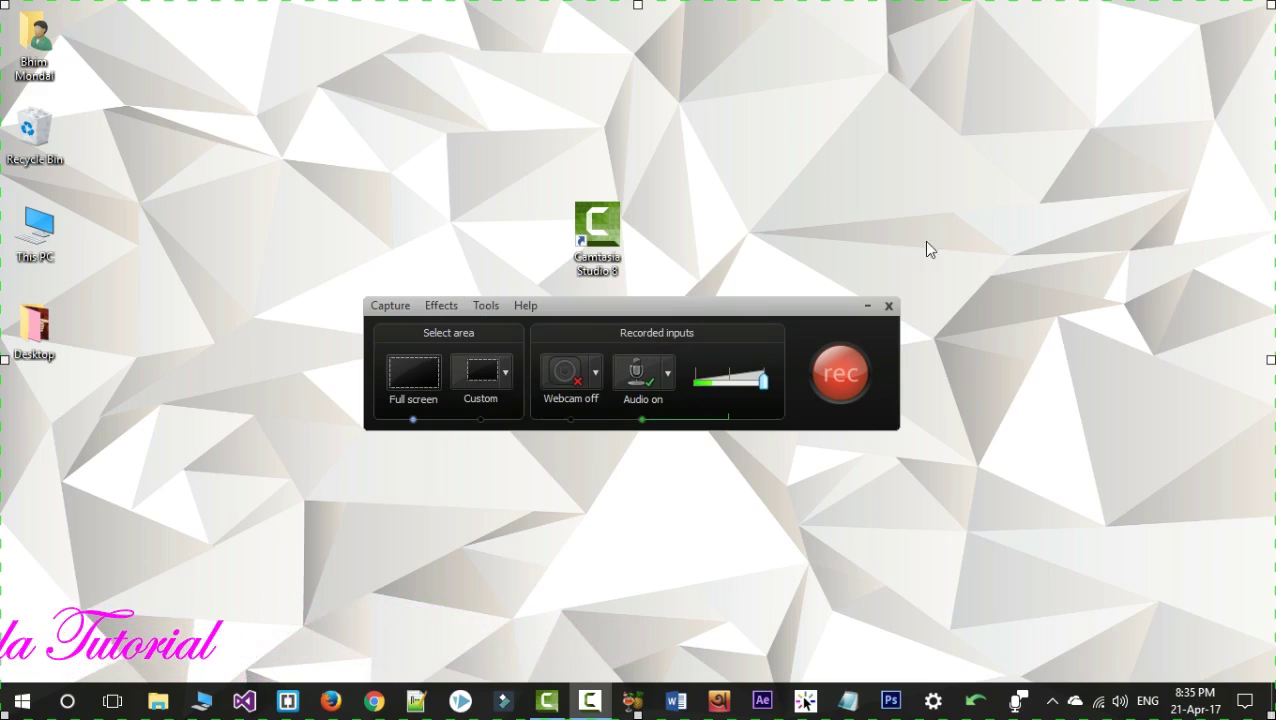
Step: Enable mouse click sounds for recordings and test them on an empty area of the desktop
click(437, 308)
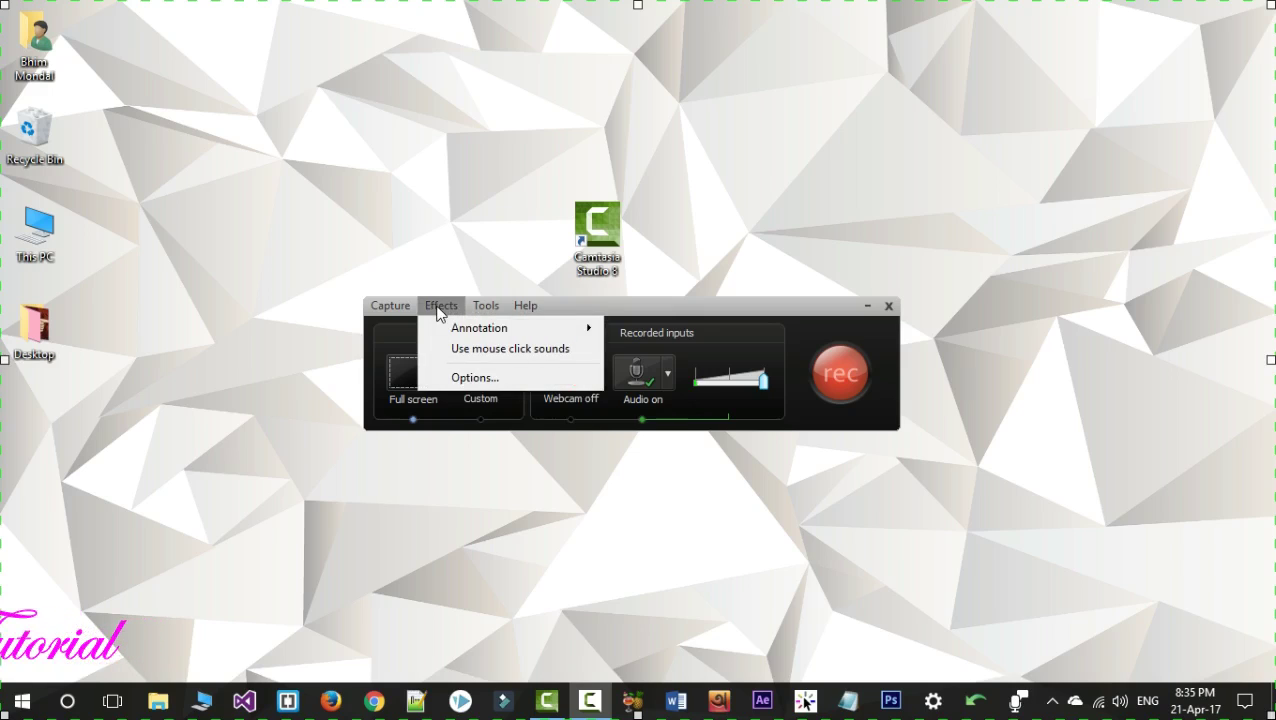
mouse_move(493, 330)
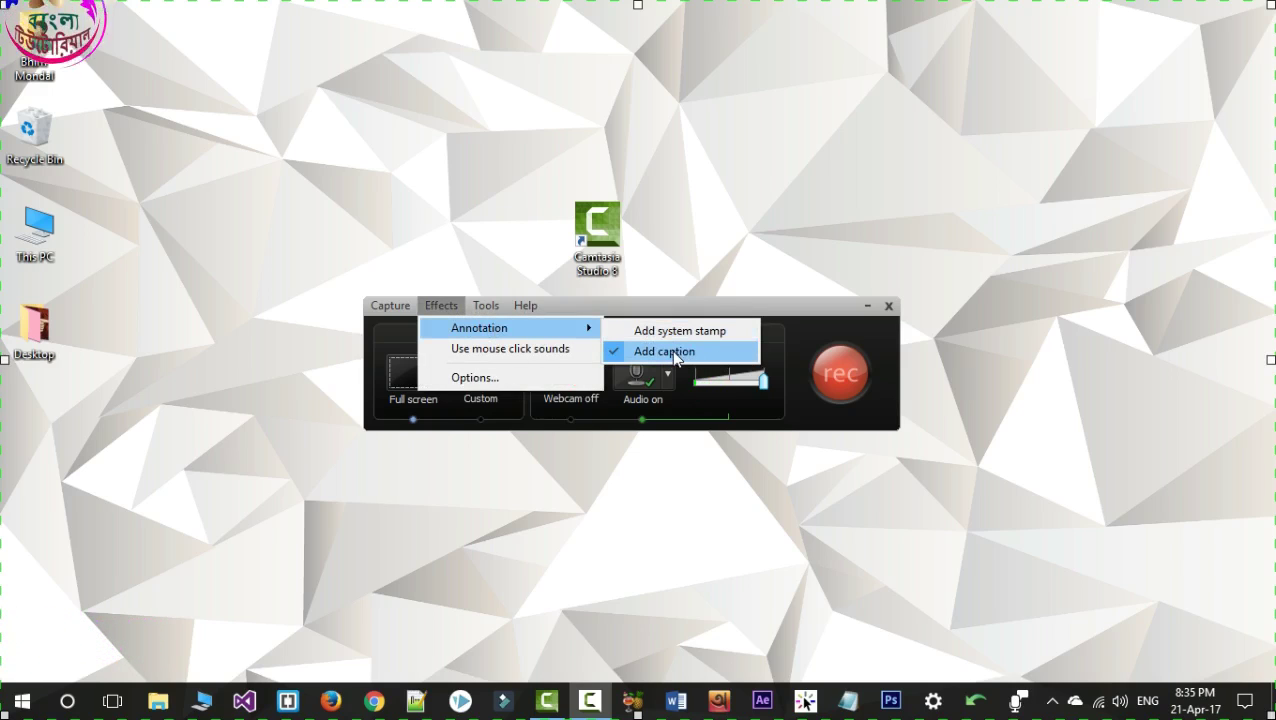
click(469, 350)
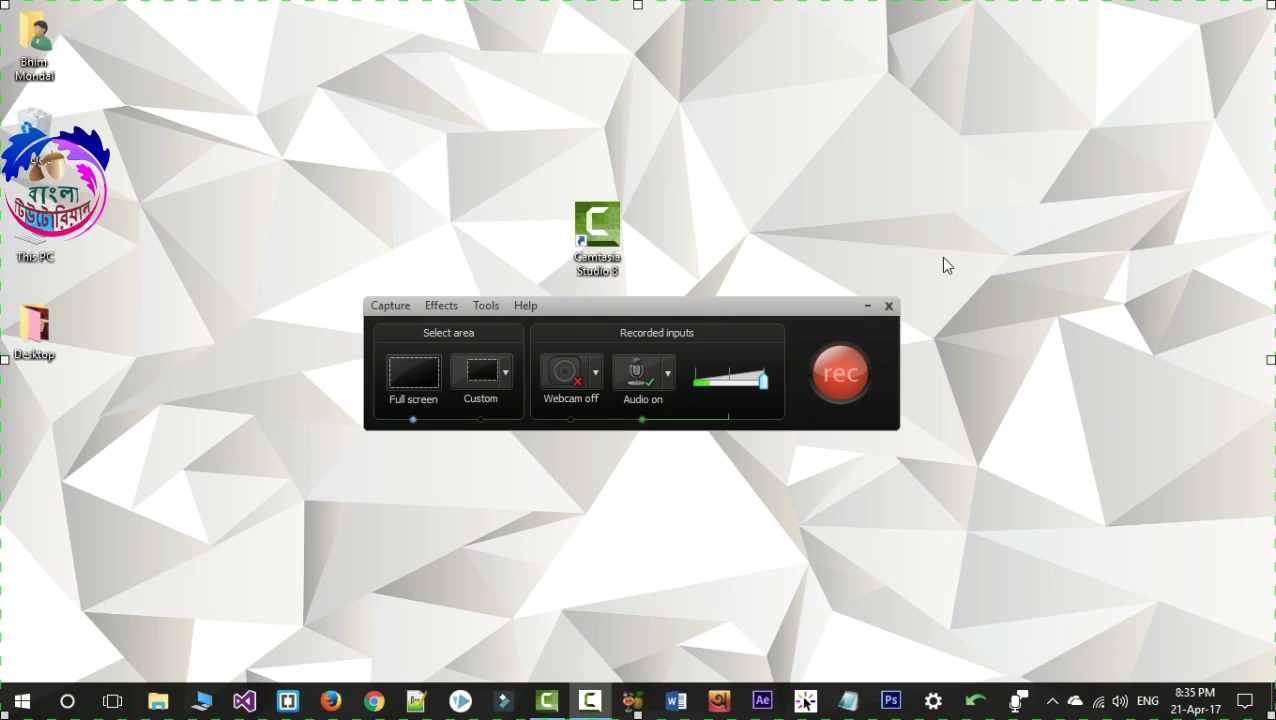
right_click(846, 134)
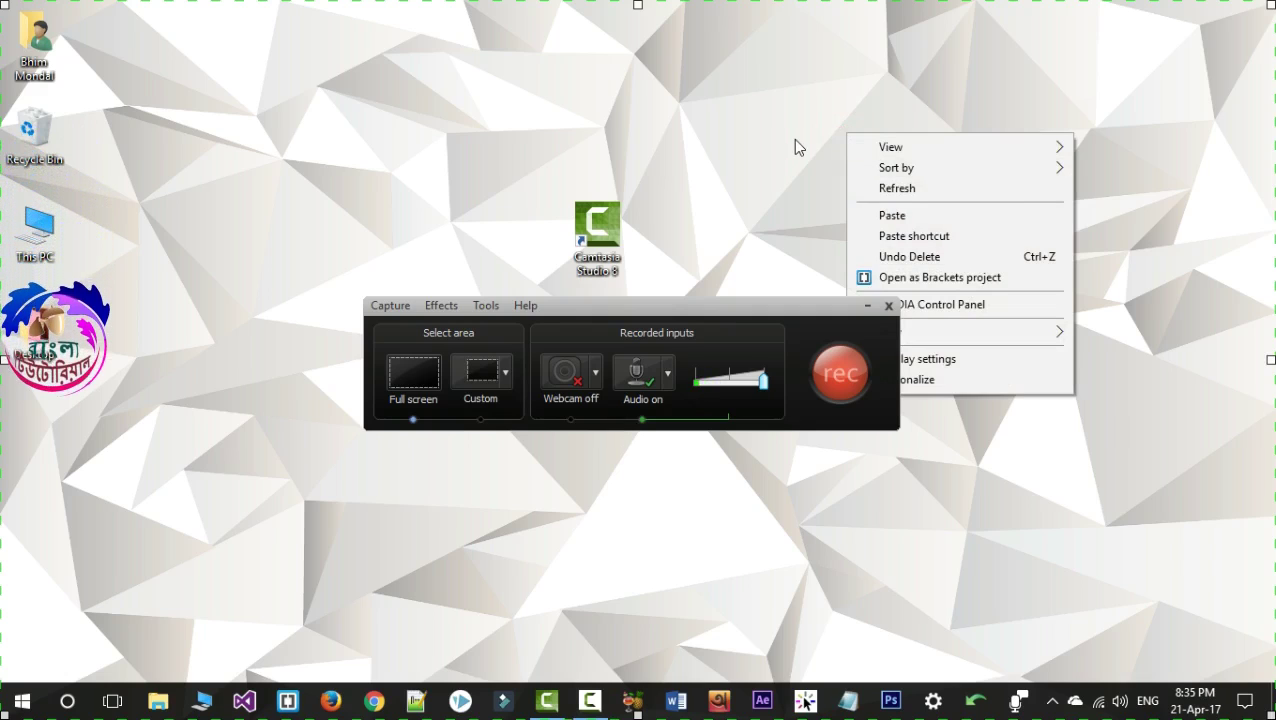
click(801, 147)
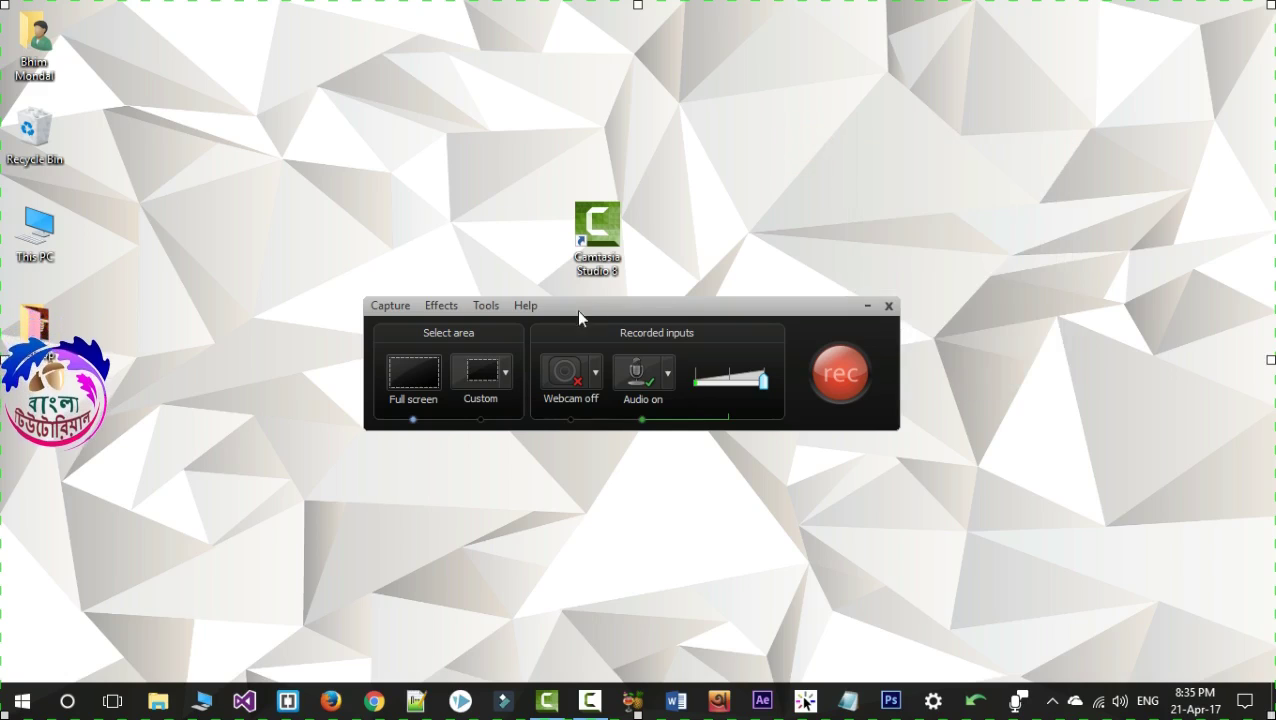
Step: Turn mouse click sounds off and enable them again
click(441, 305)
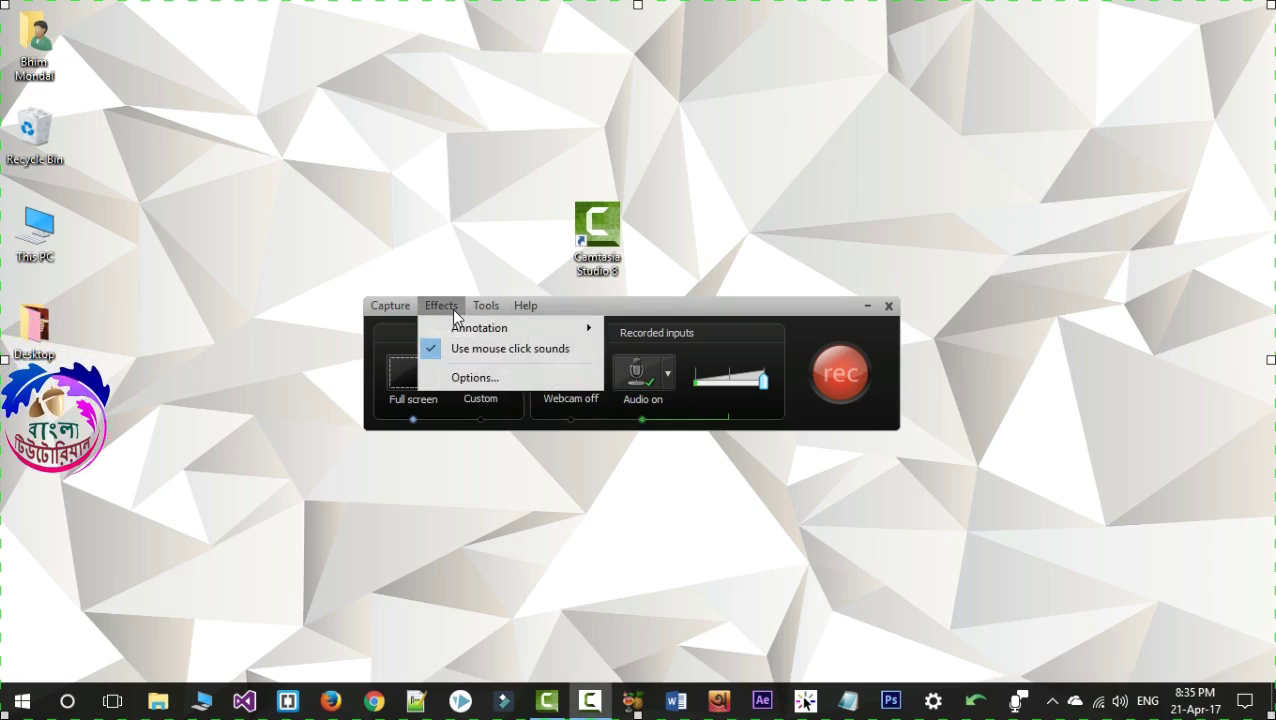
click(512, 349)
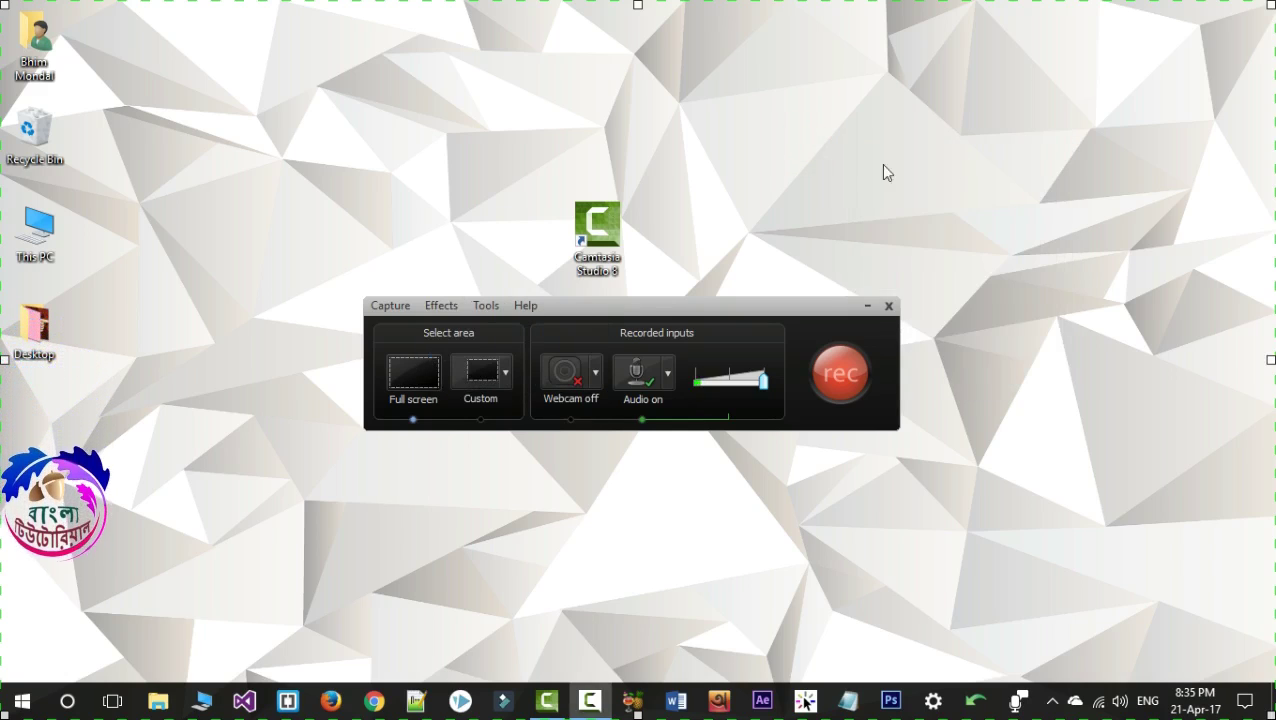
click(438, 306)
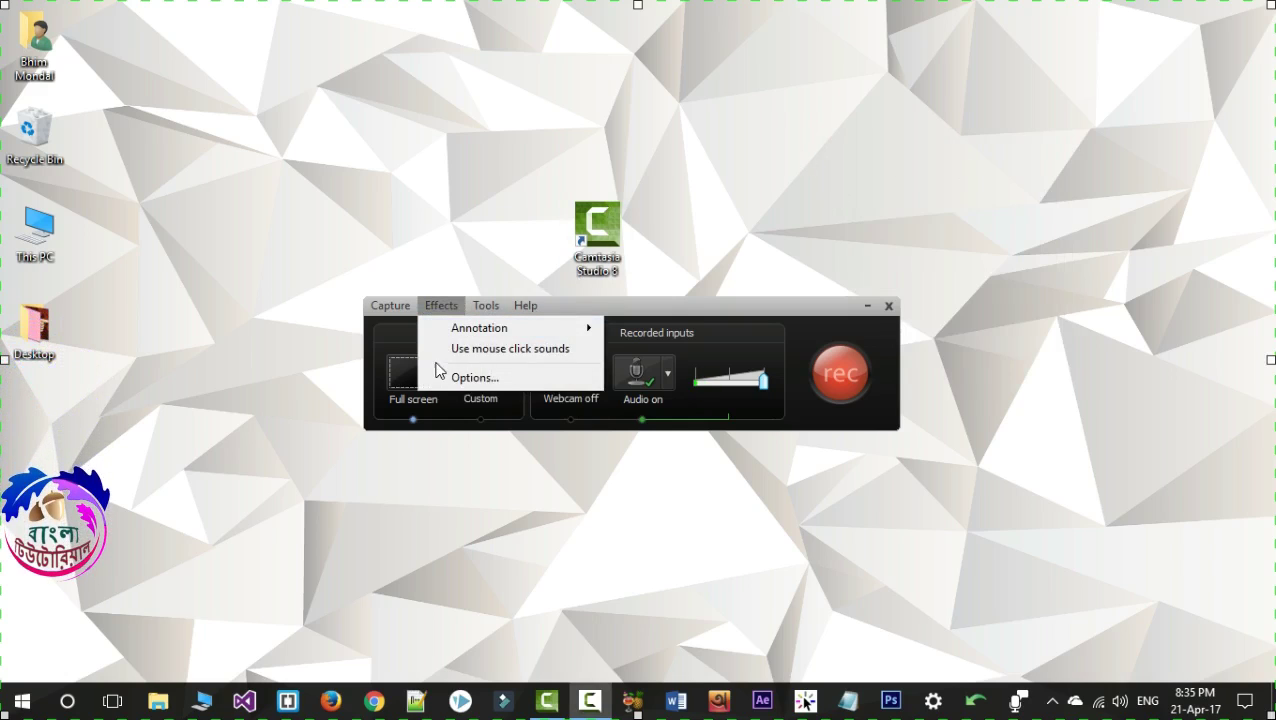
click(435, 350)
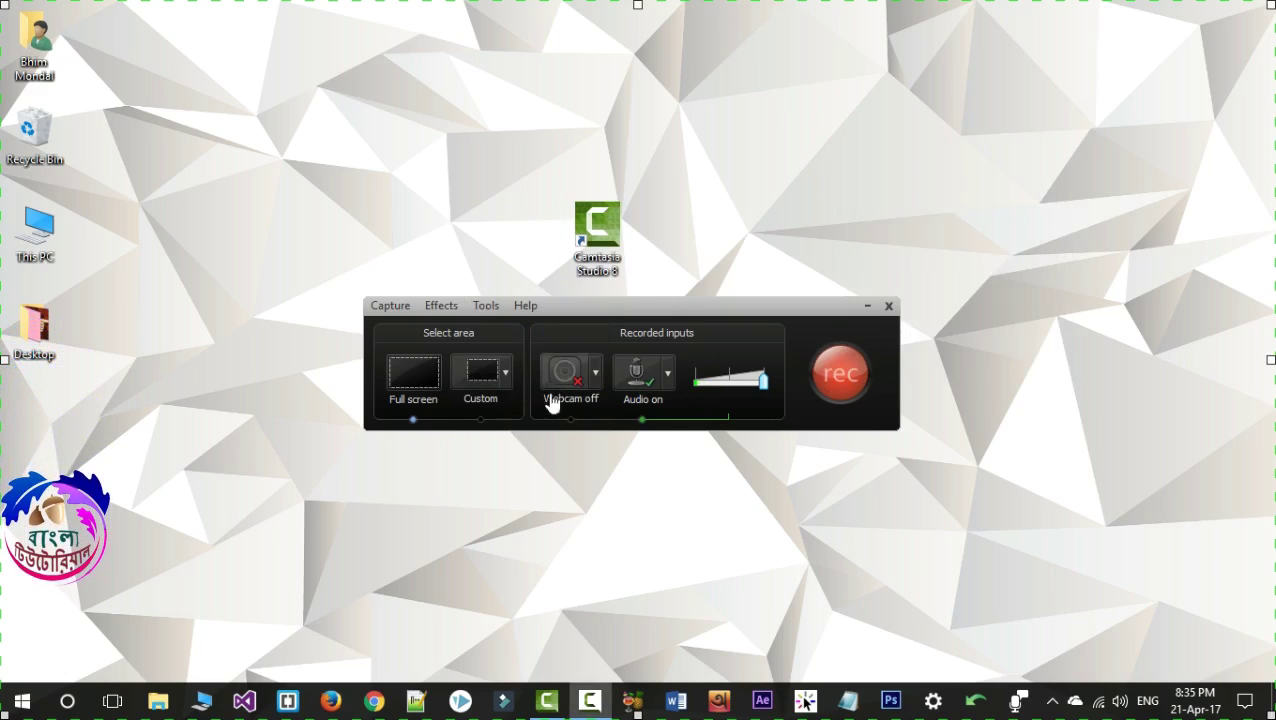
Step: Open the effects options and move the dialog aside so the recorder stays in view
click(447, 307)
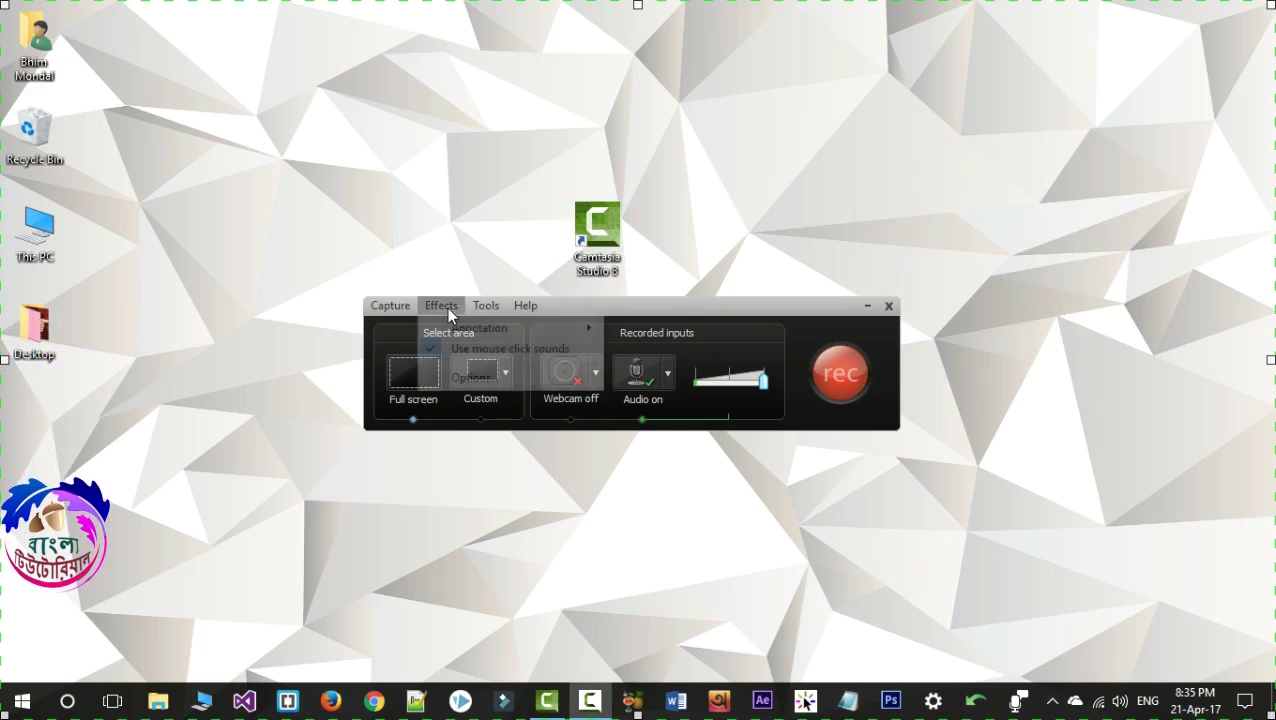
click(496, 378)
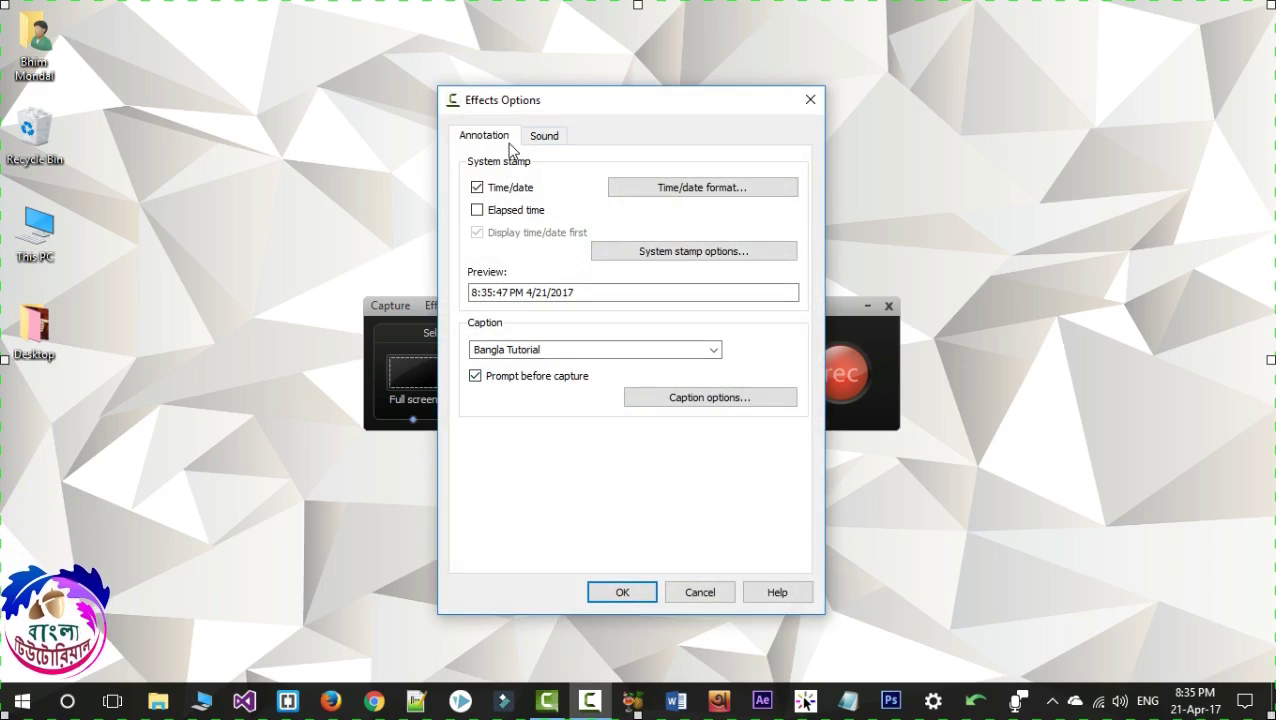
drag(597, 111, 899, 106)
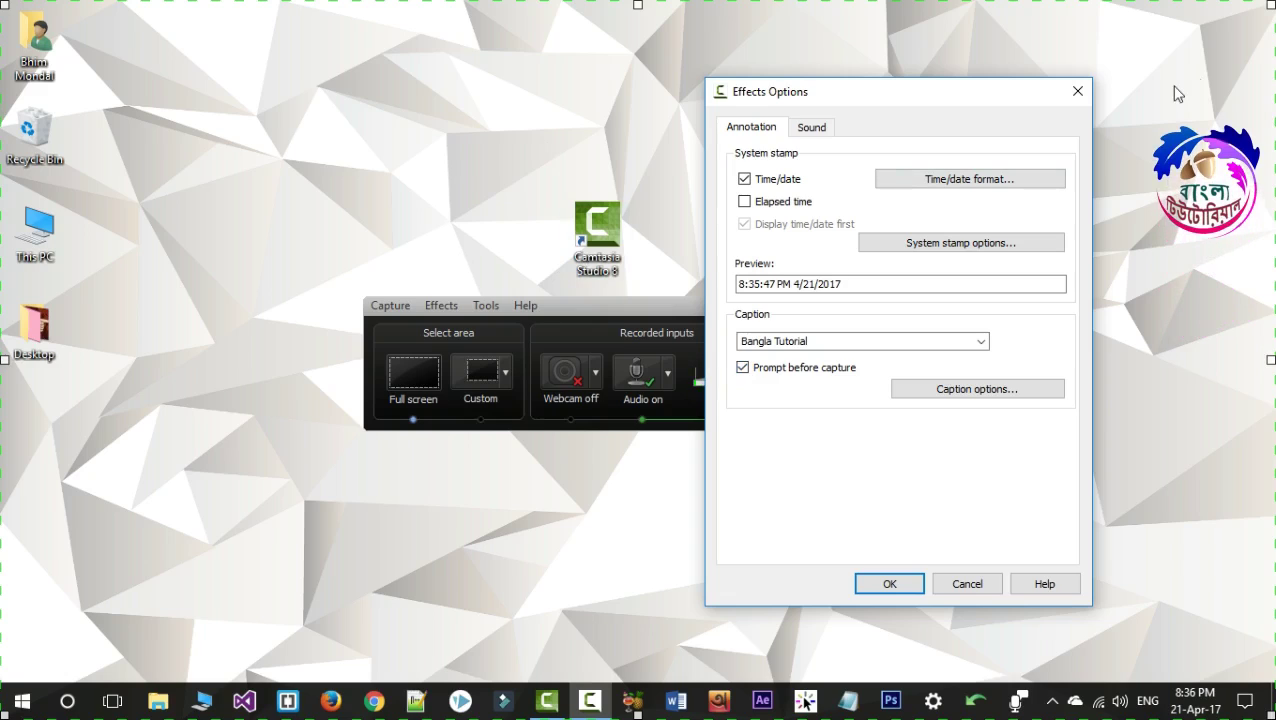
Step: Switch the caption's Prompt before capture option off and on, and replace the caption text with abc
click(746, 369)
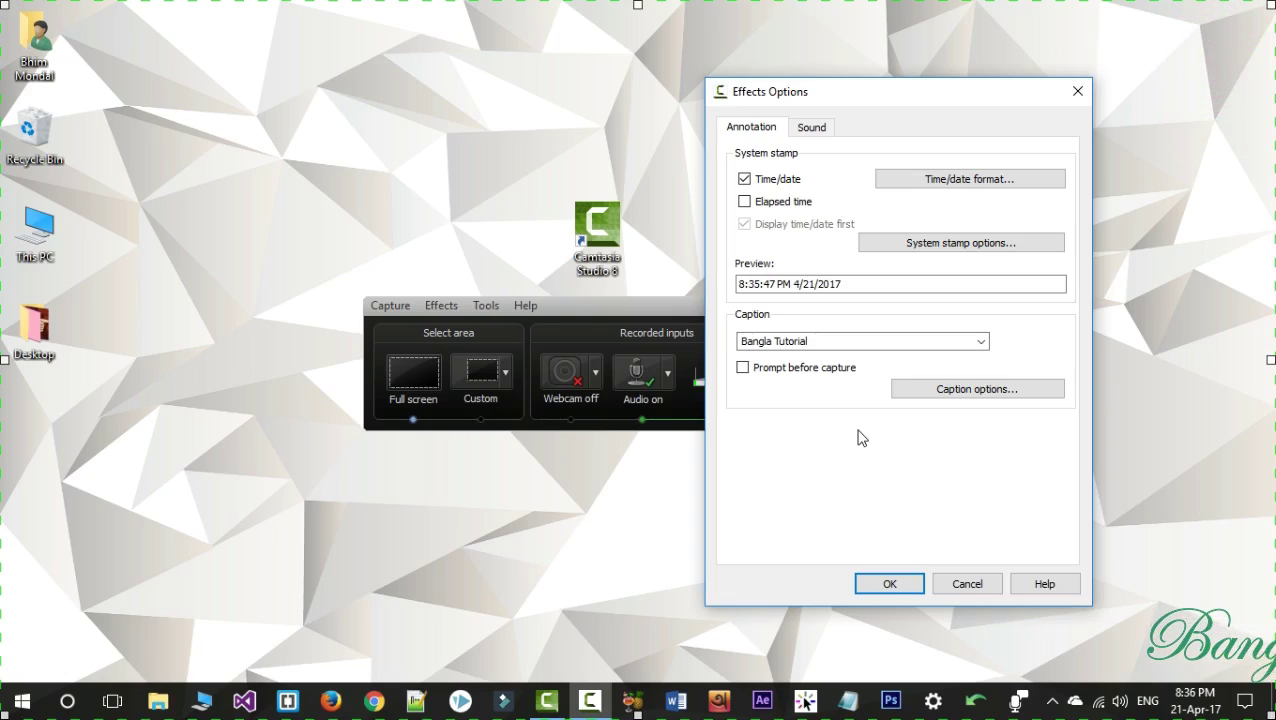
click(743, 369)
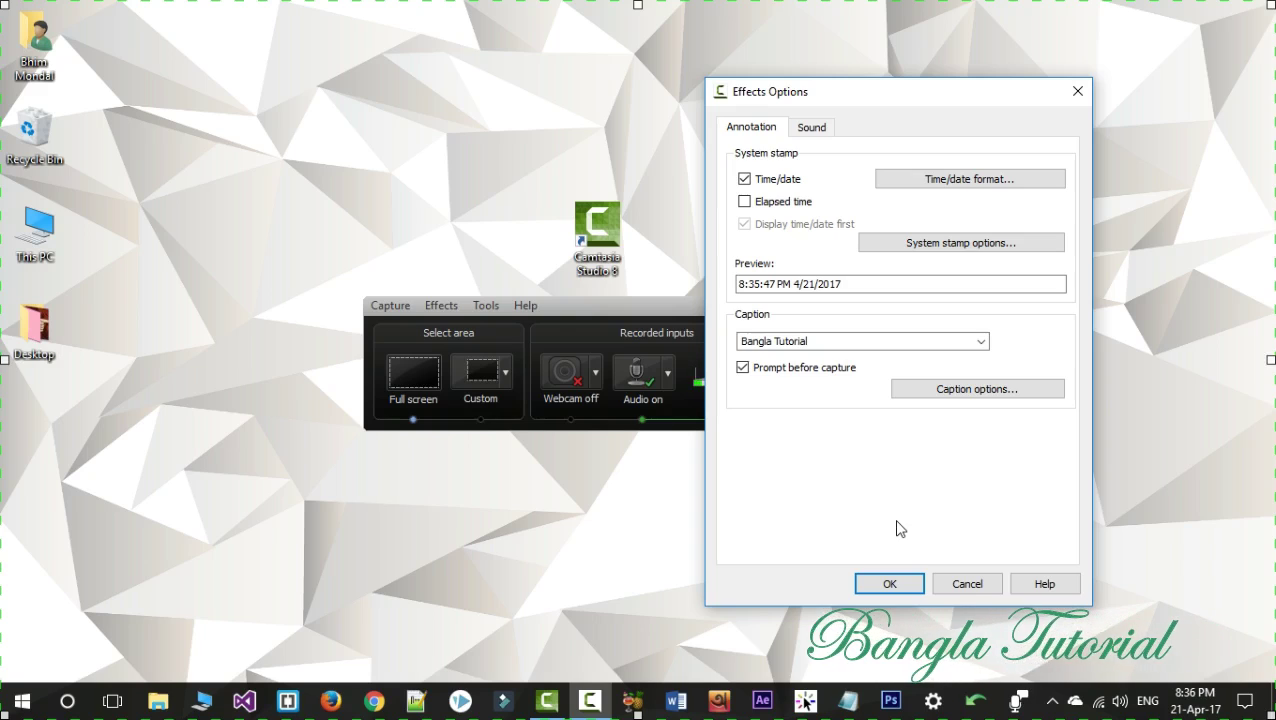
drag(808, 341, 740, 341)
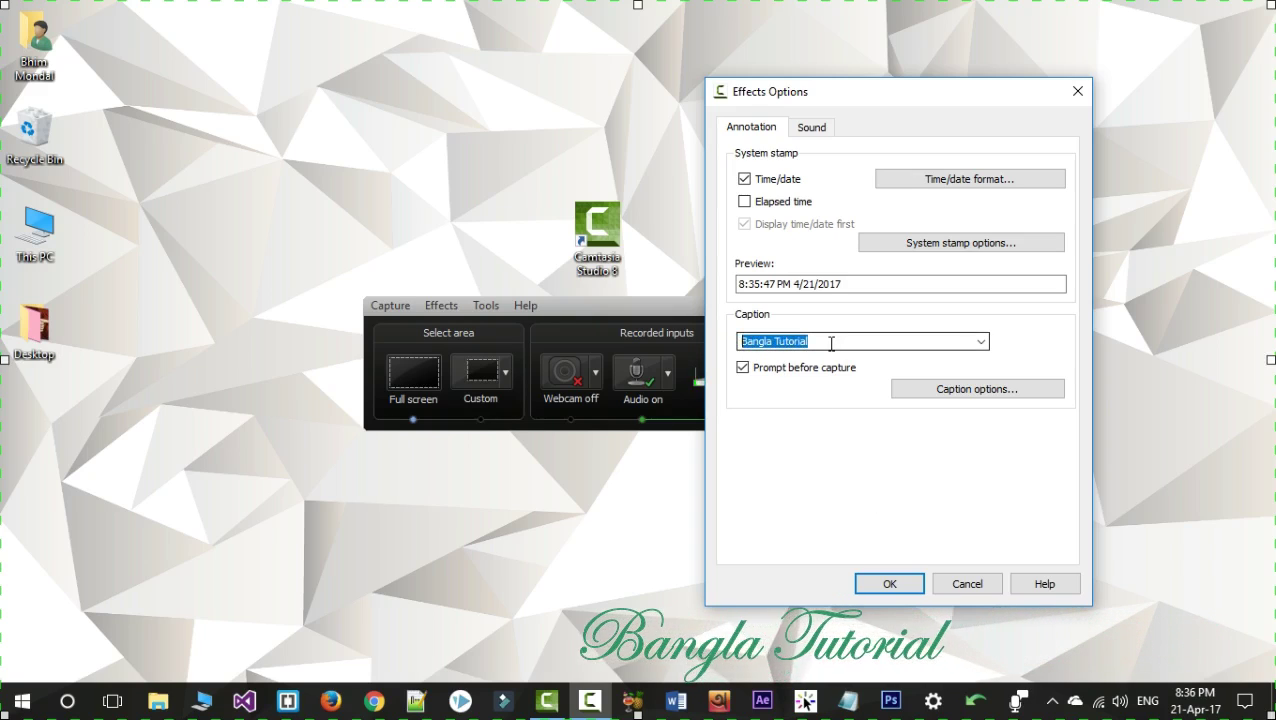
text(abc)
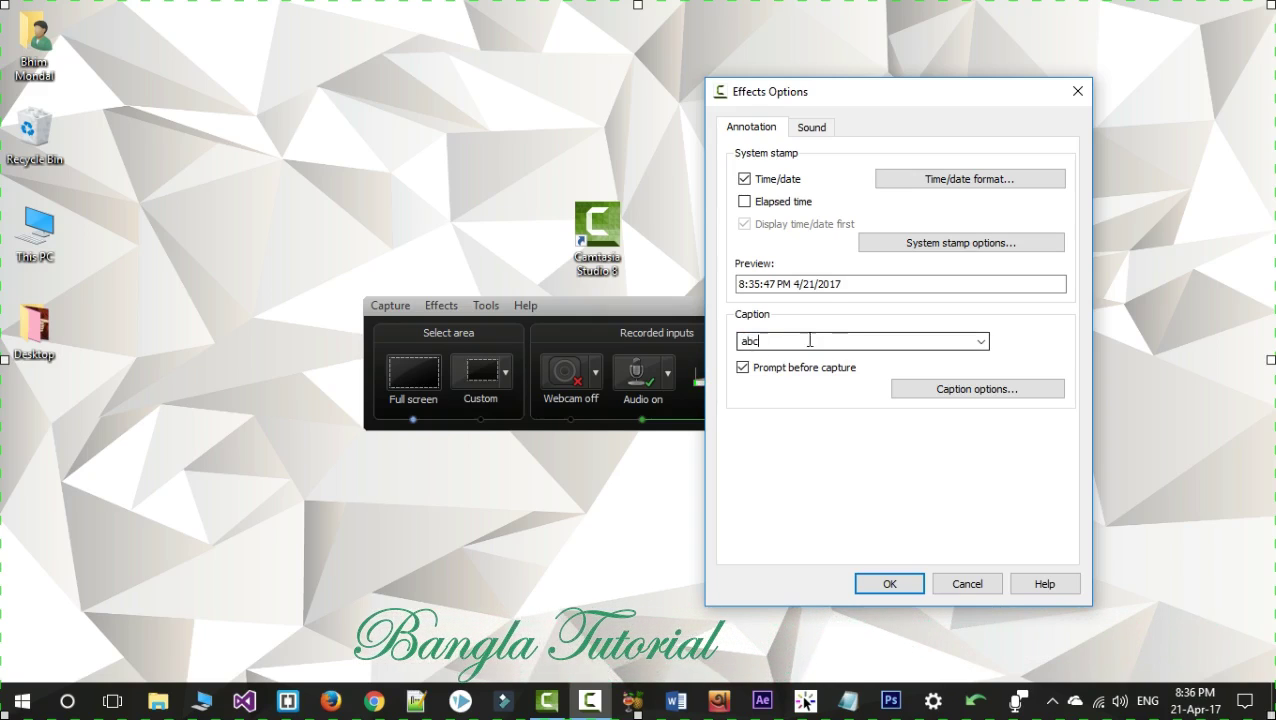
Step: Replace the caption text with Bangla Tutorial
key(BackSpace)
key(BackSpace)
key(BackSpace)
text(Bangla Tutorial)
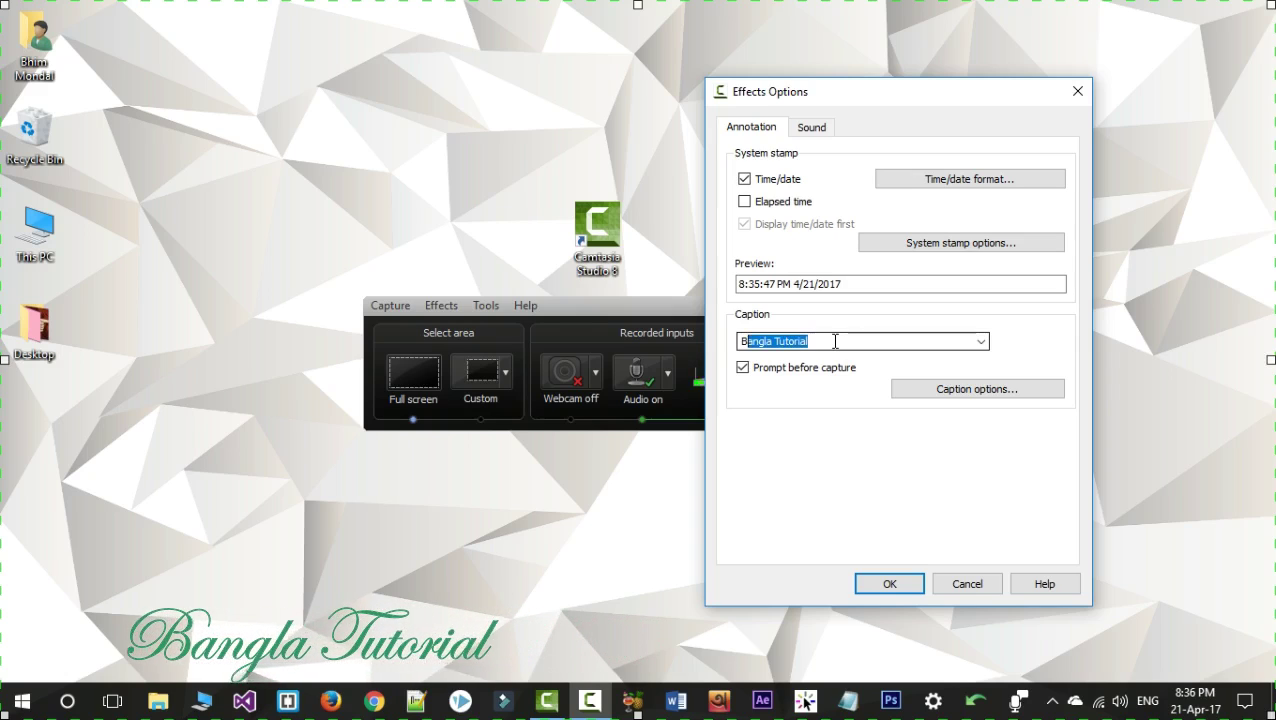
click(835, 341)
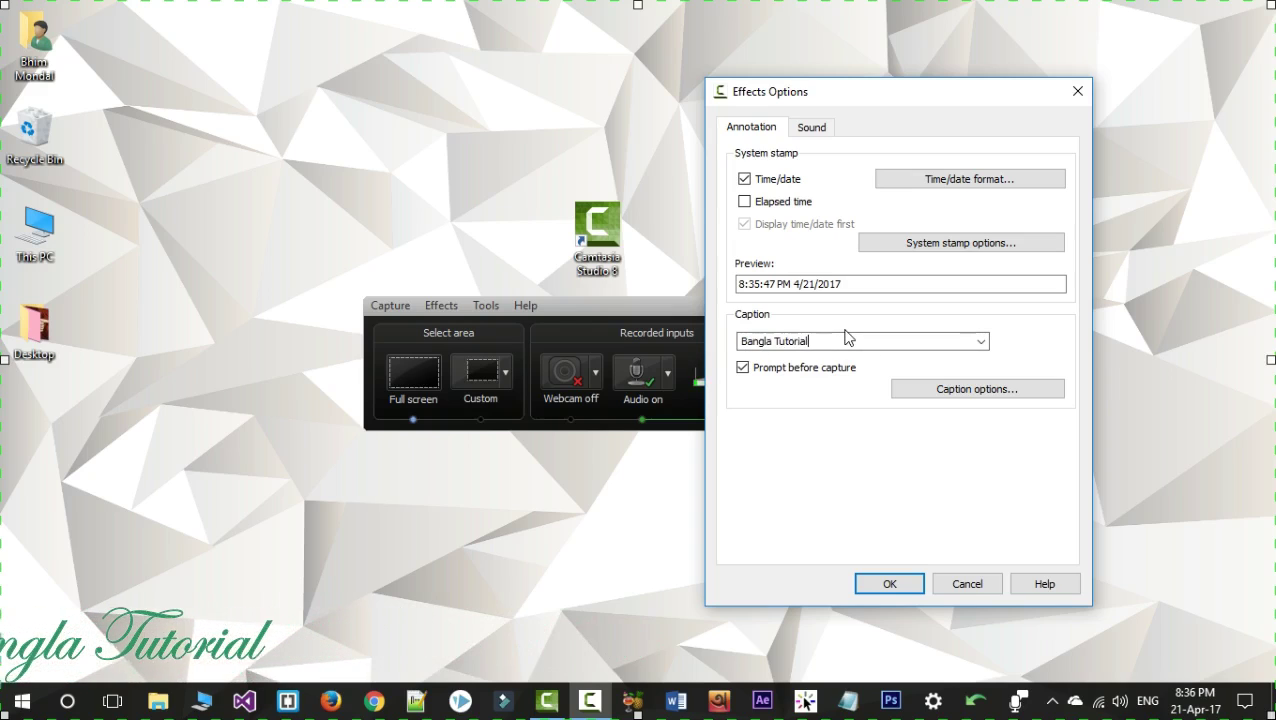
Step: Open the caption options, try the bottom-center and center positions, and set the caption to top-right with the Normal style
click(962, 398)
drag(878, 176, 472, 161)
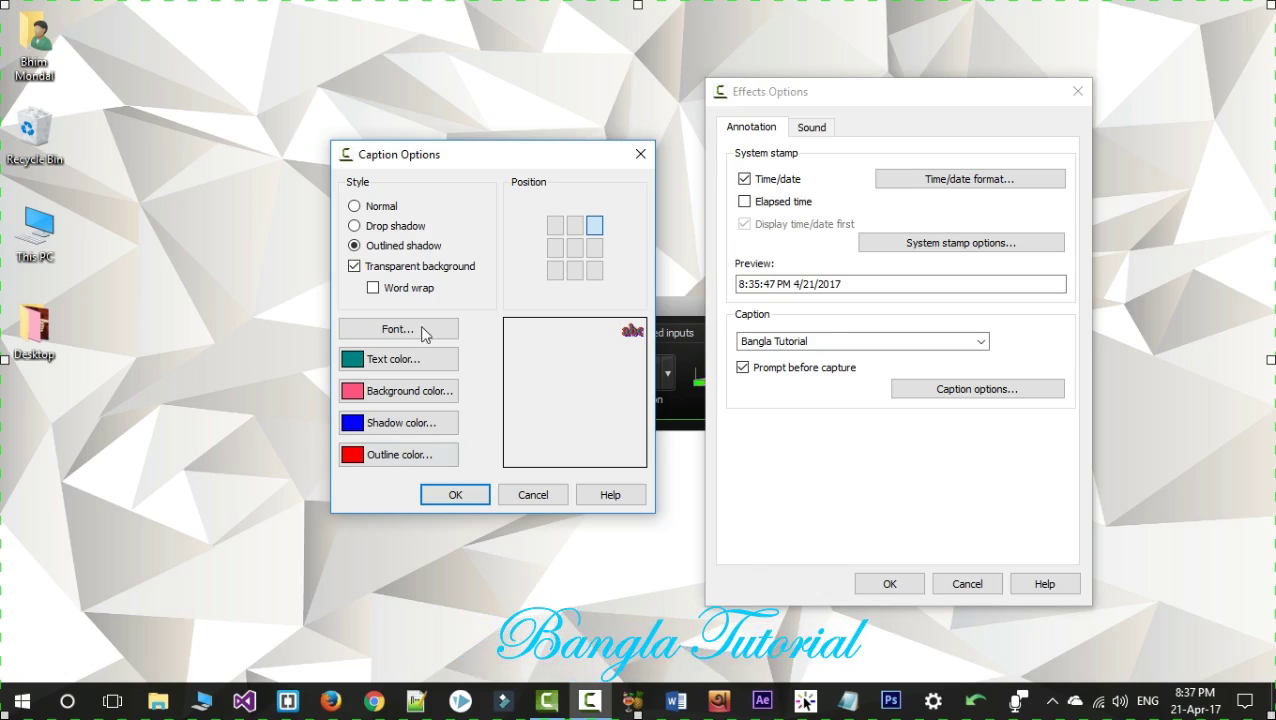
click(574, 270)
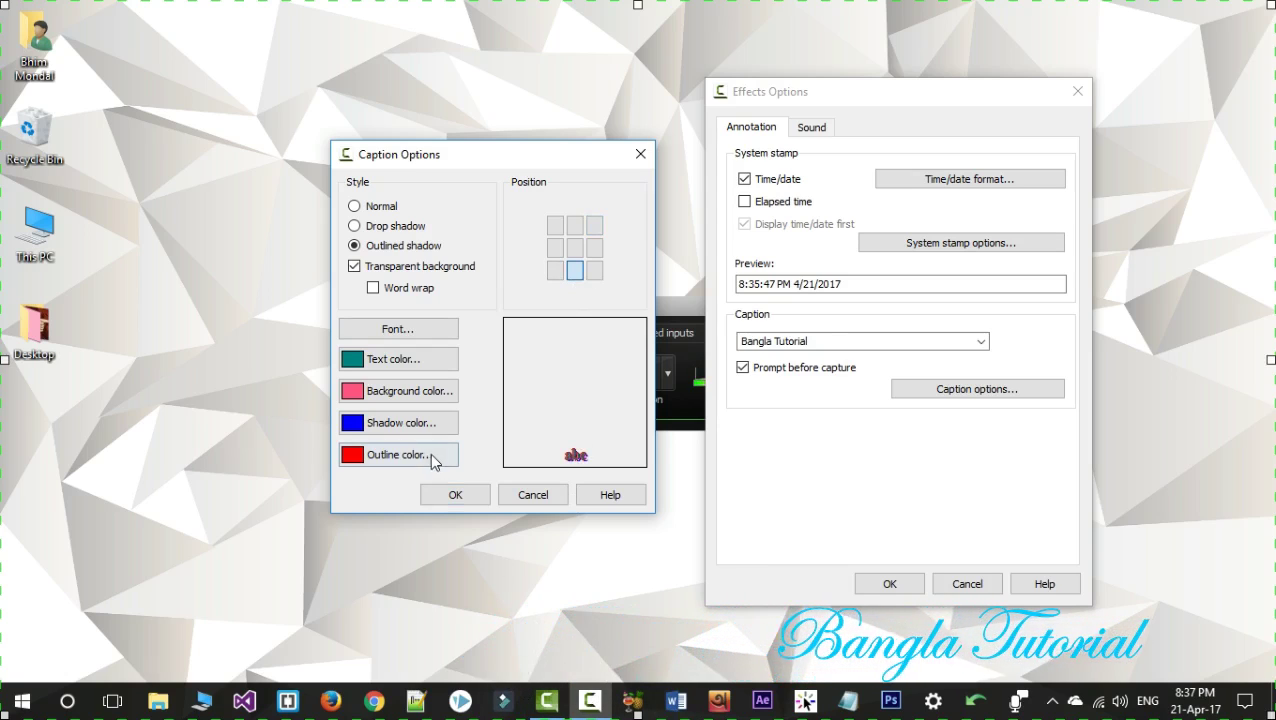
click(574, 253)
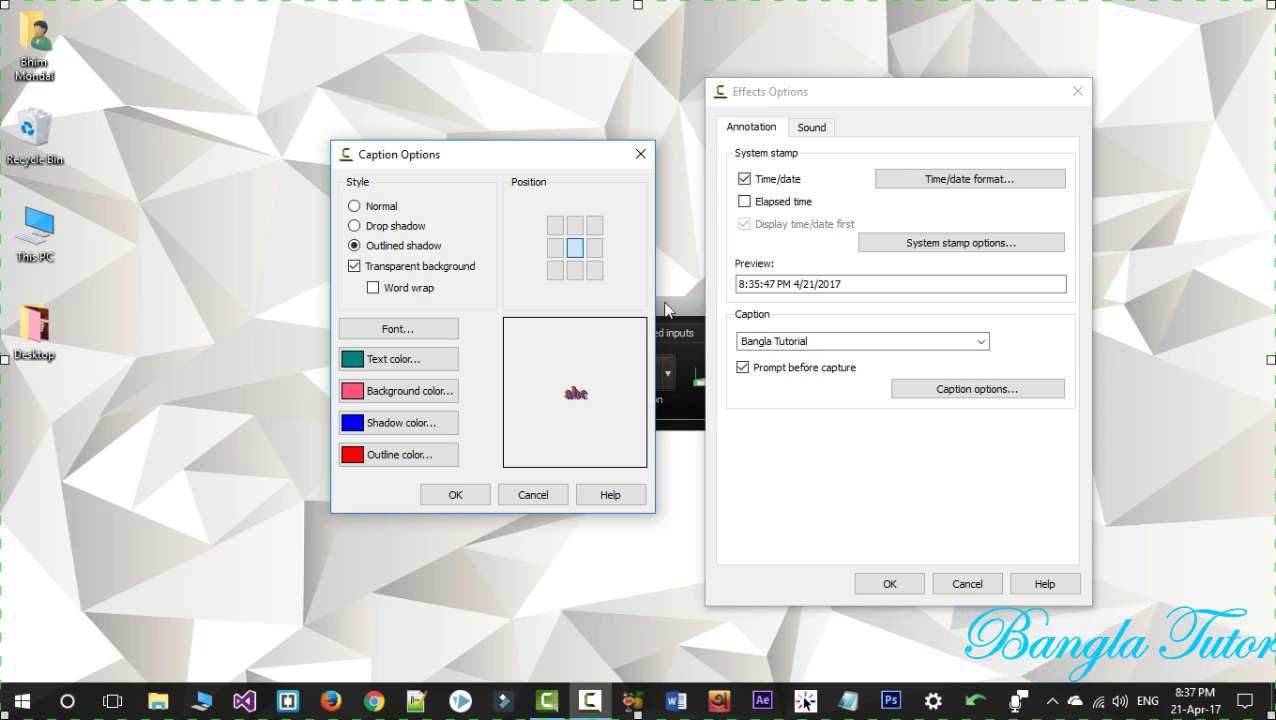
click(594, 228)
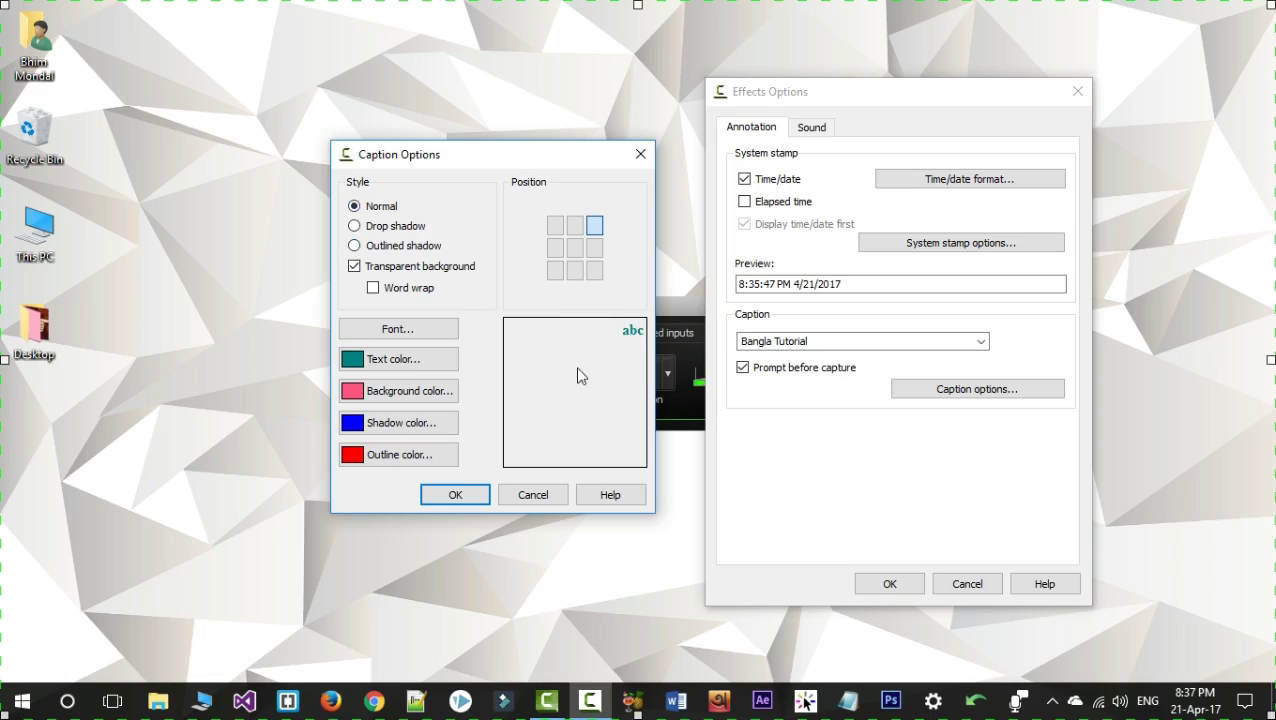
Step: Try red and a light blue for the caption text, and set its color to a crimson shade
click(403, 363)
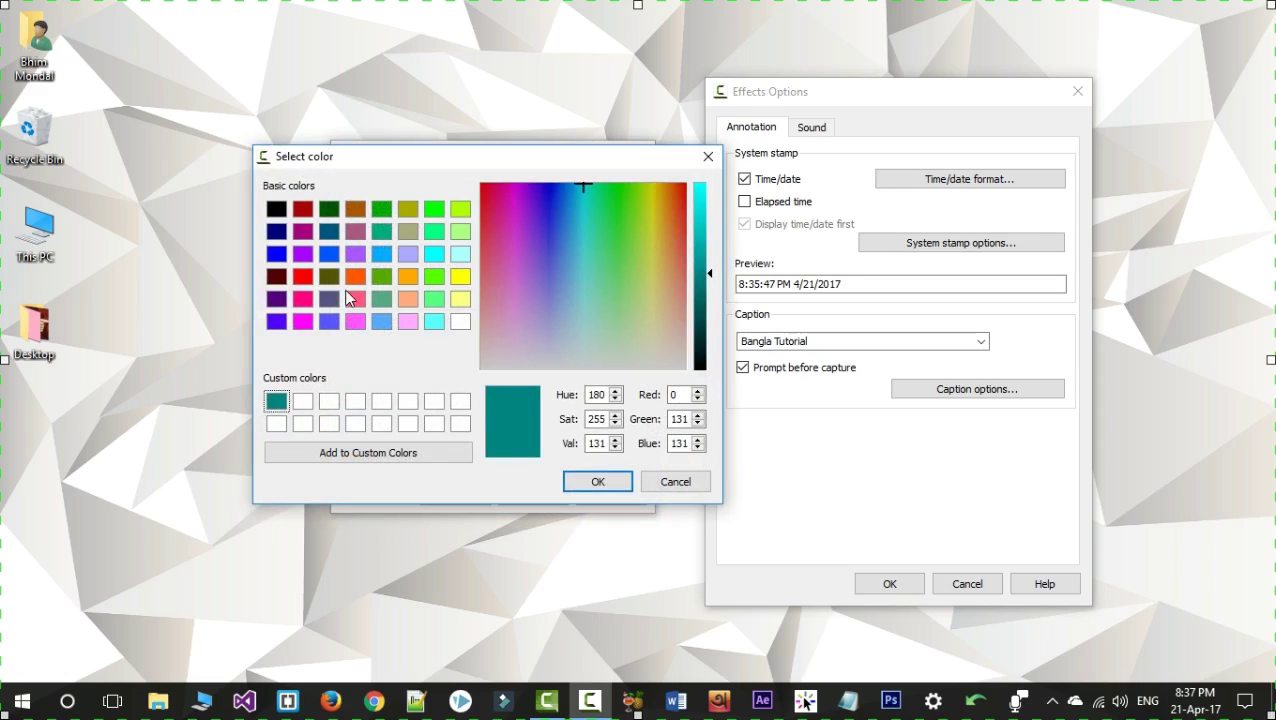
click(304, 276)
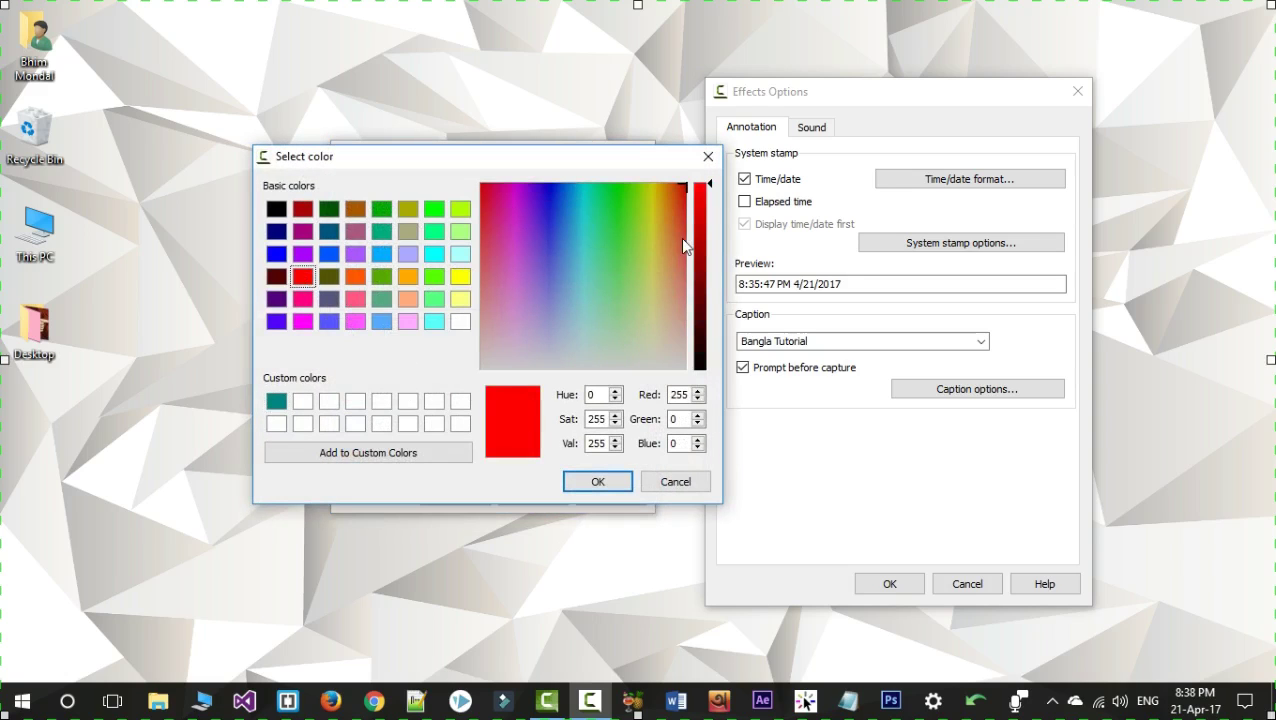
drag(717, 279, 712, 210)
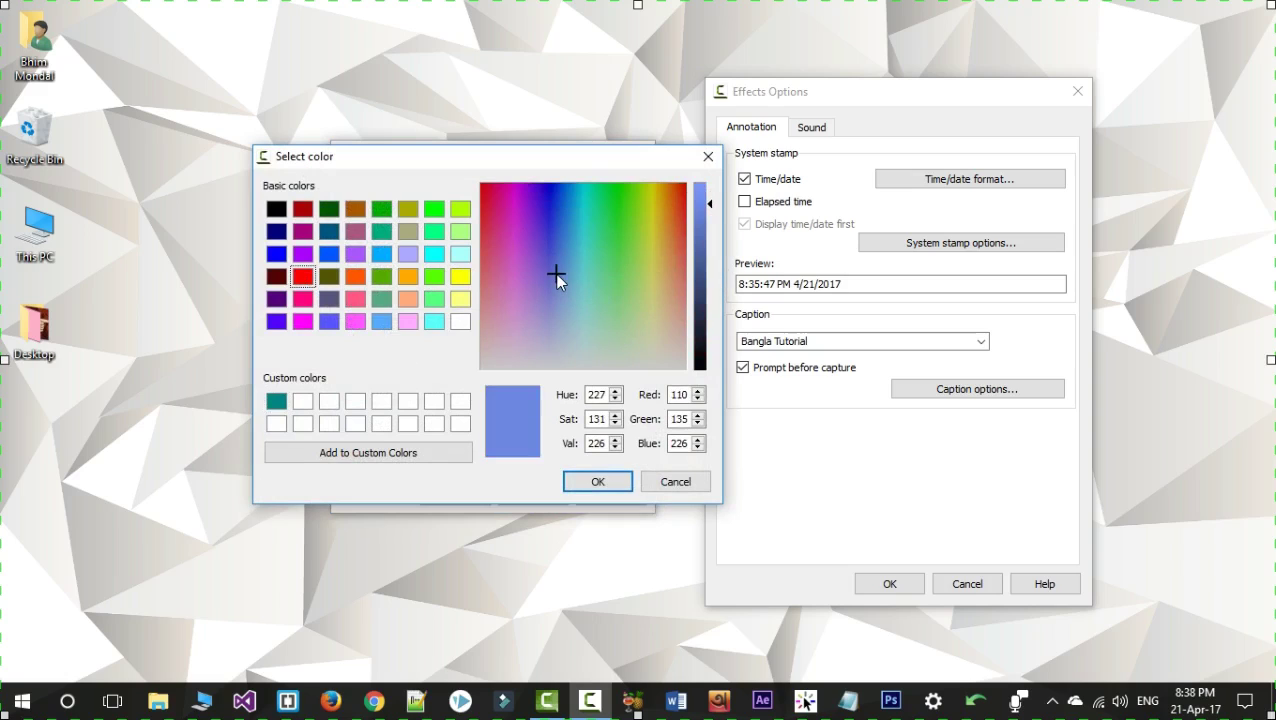
click(490, 194)
click(592, 484)
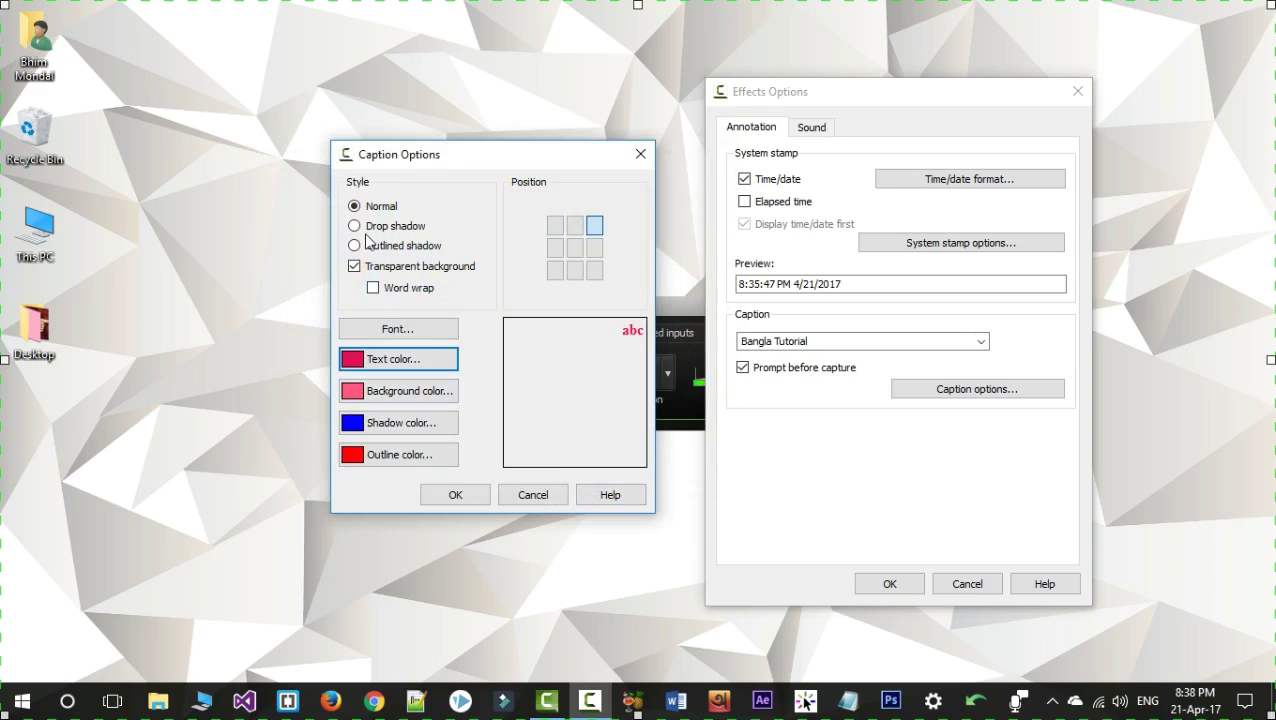
Step: Set the caption's background color to dark green (RGB 50, 100, 0), with transparent background switched off for the preview and on again
click(352, 266)
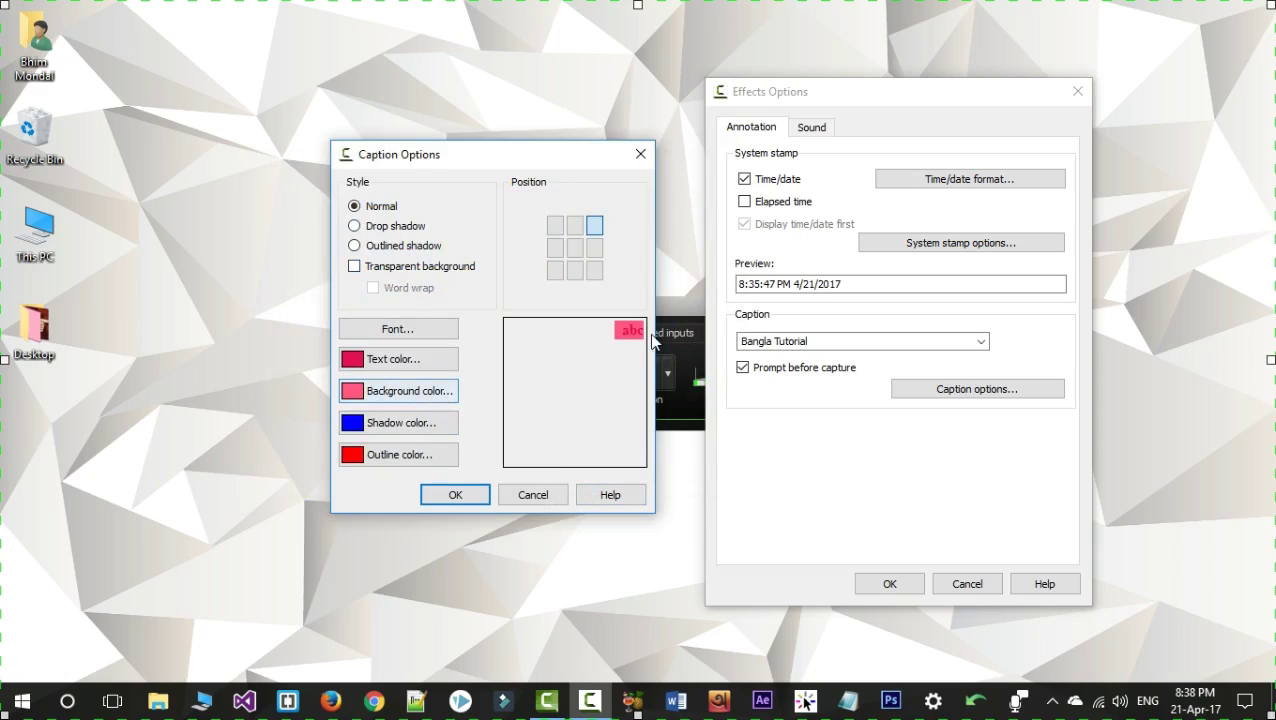
click(440, 390)
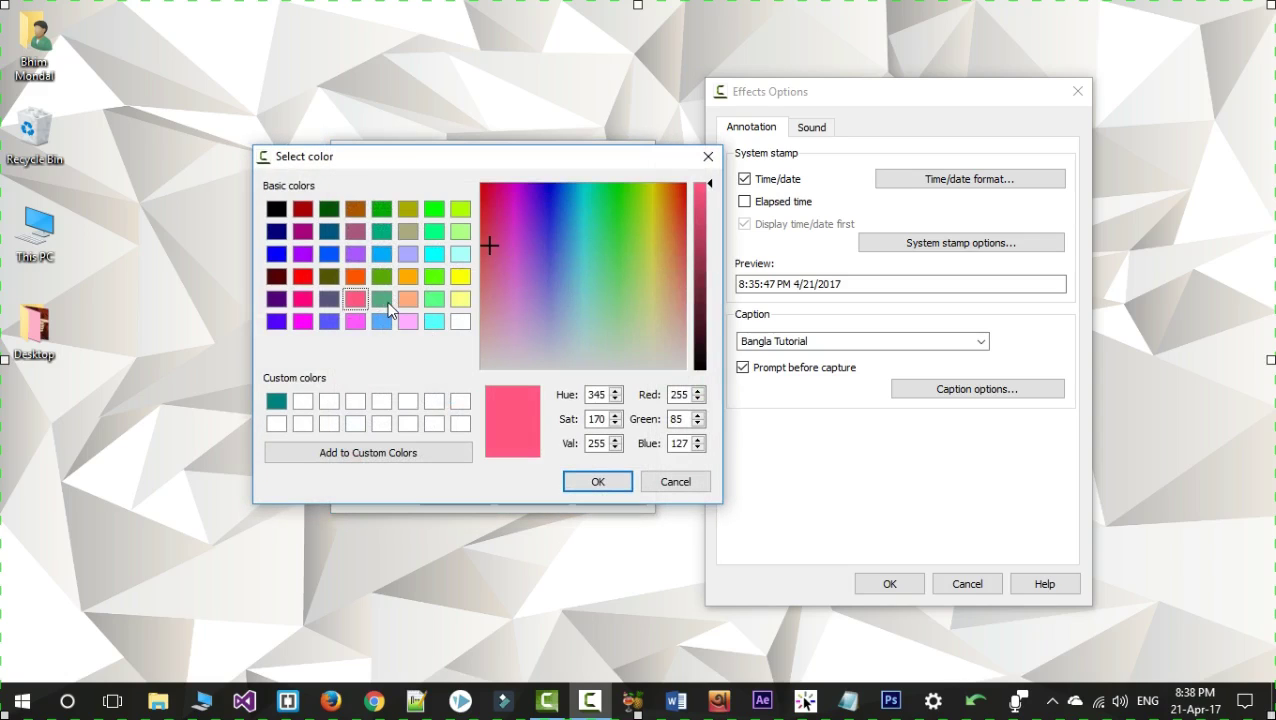
click(382, 277)
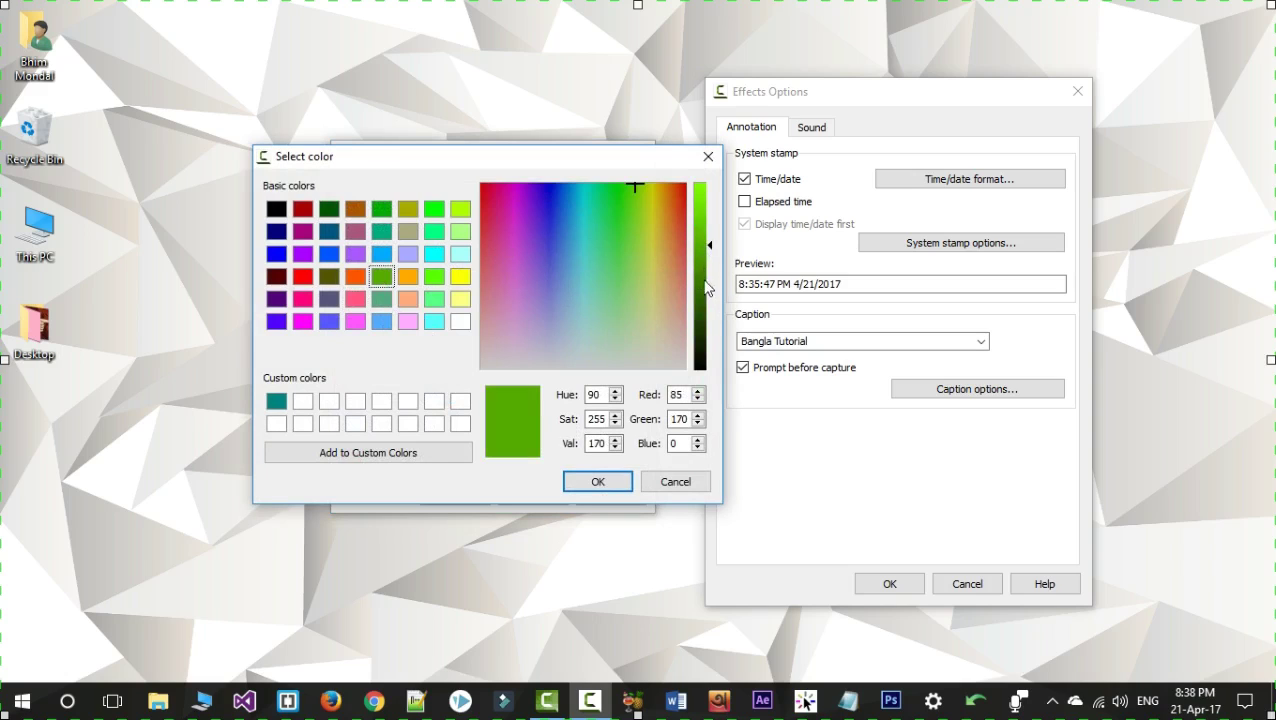
drag(710, 250, 712, 303)
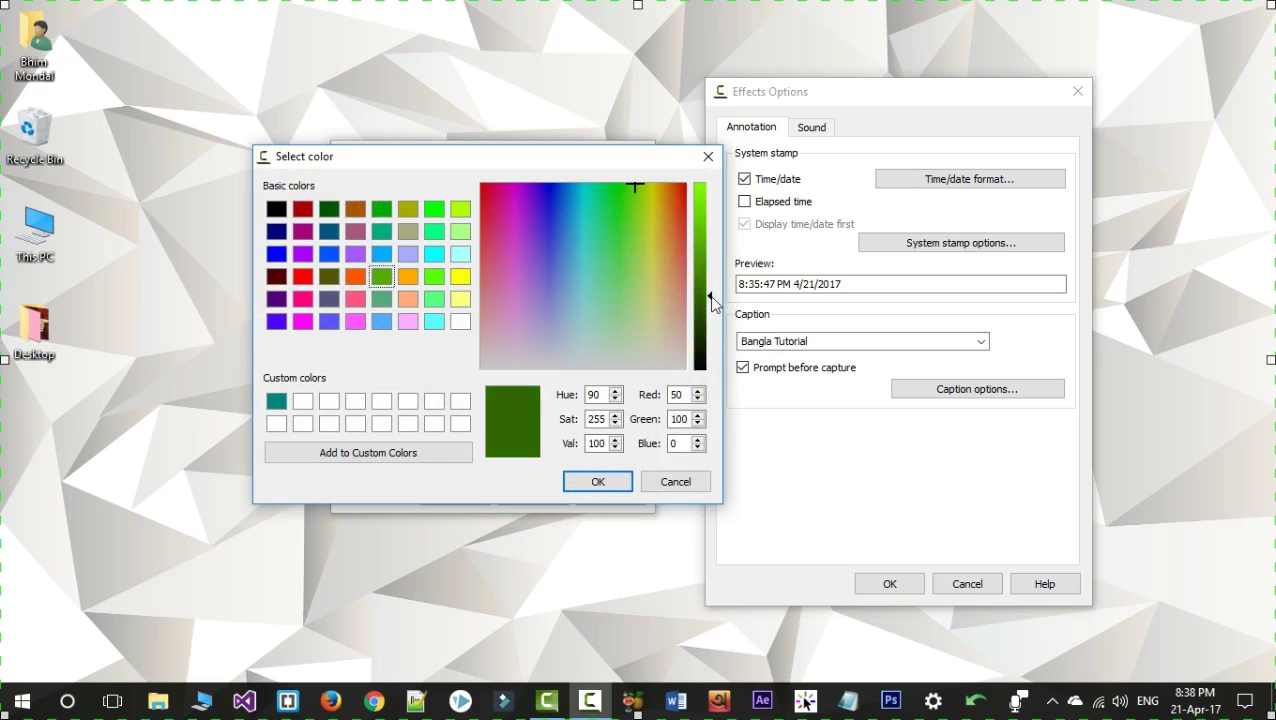
click(597, 484)
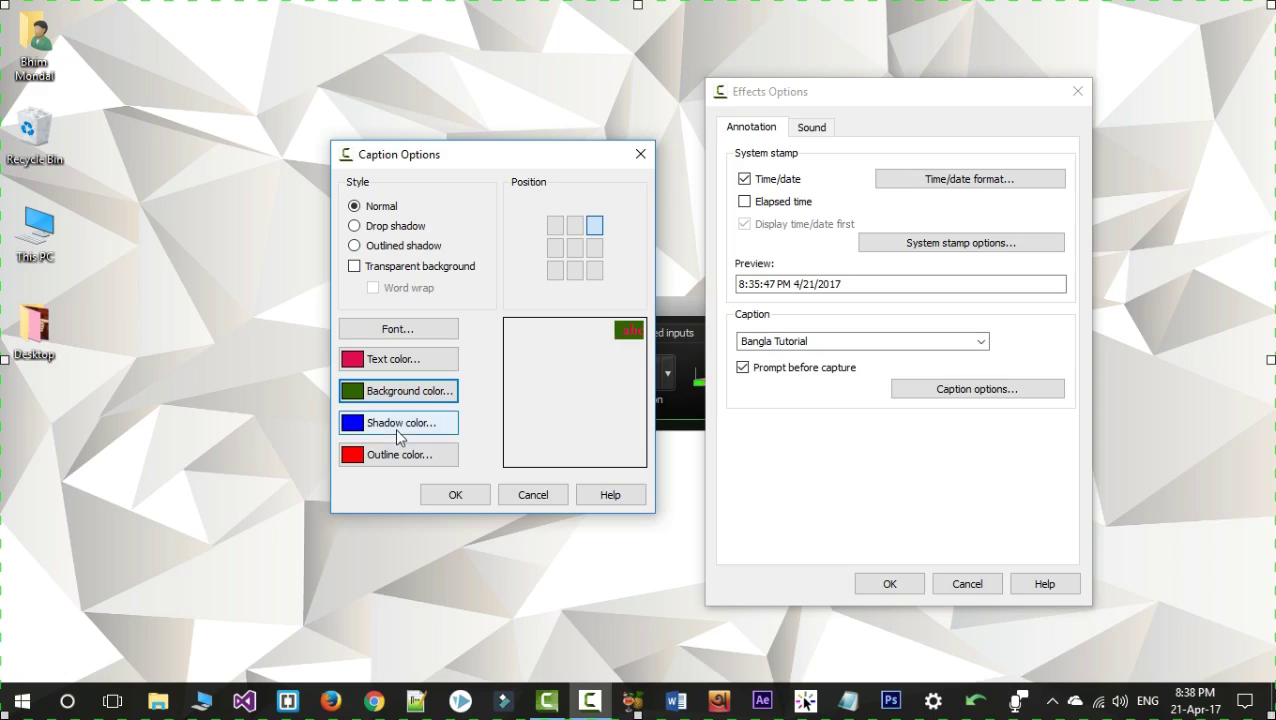
click(354, 267)
Step: Set the caption font to Times New Roman, Bold Italic, size 36, and accept the caption options
click(391, 333)
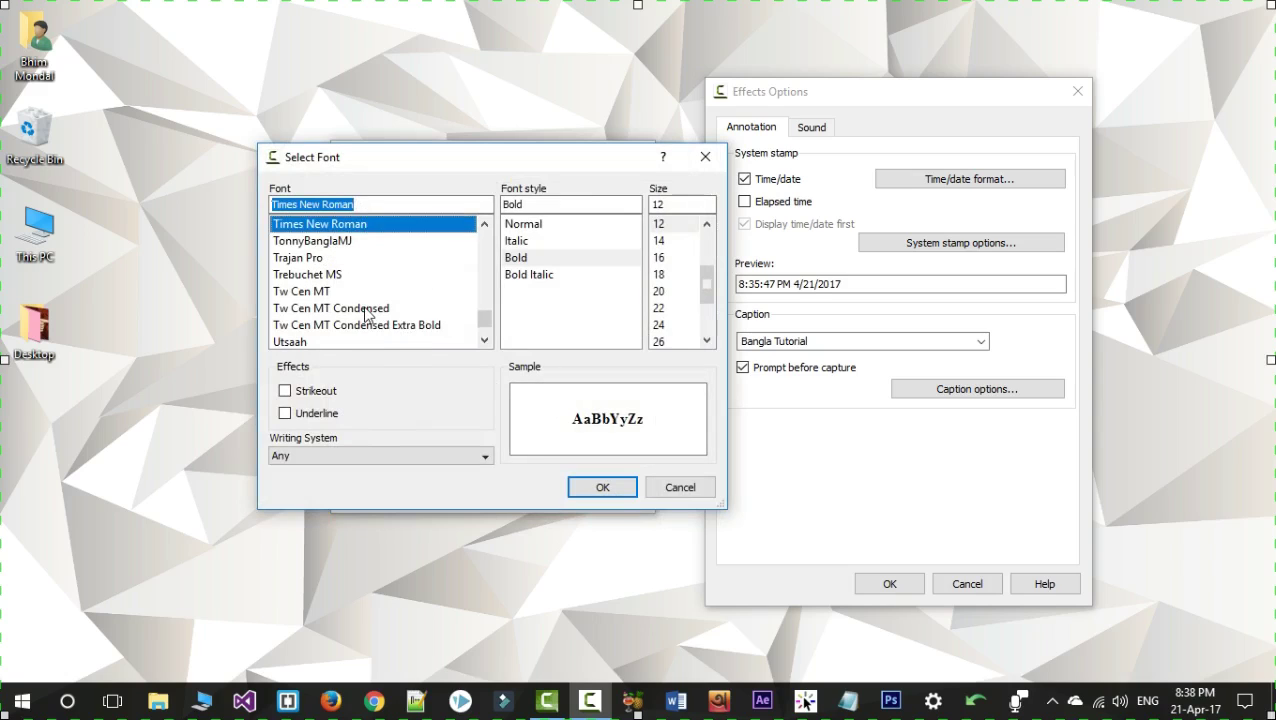
scroll(365, 315, down, 3)
scroll(365, 315, up, 2)
scroll(365, 315, down, 1)
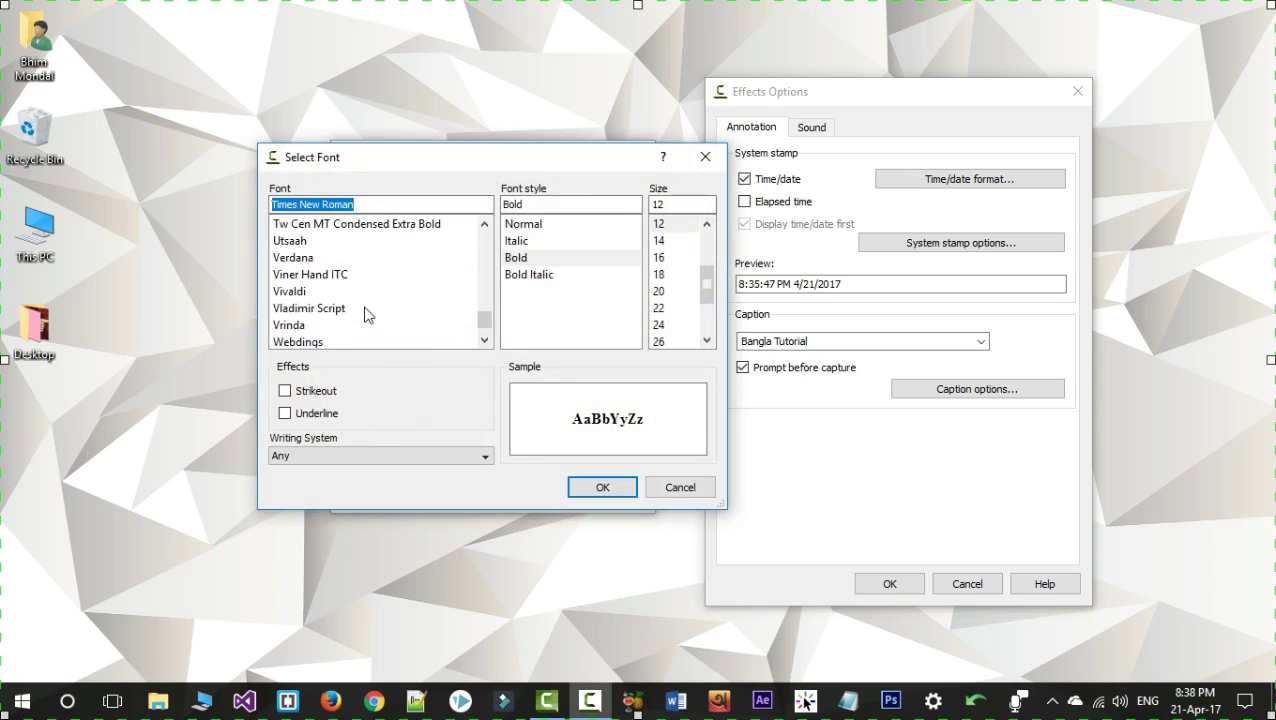
scroll(333, 293, down, 3)
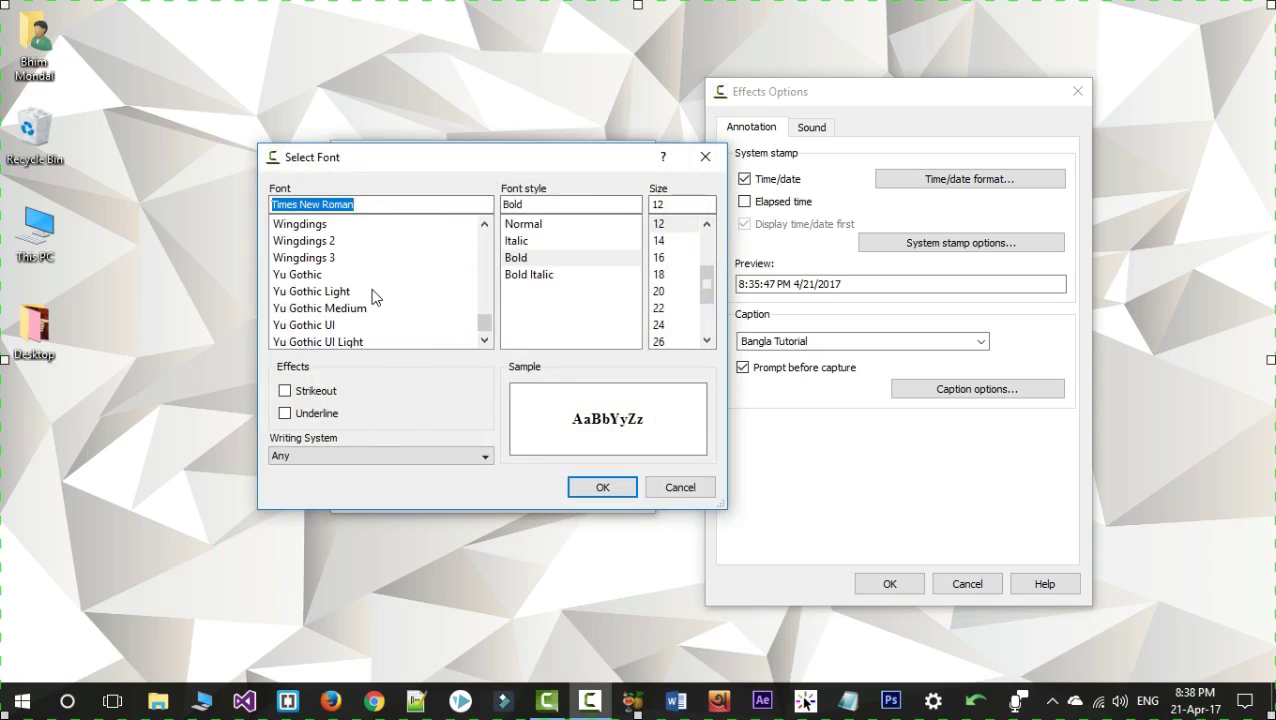
click(541, 258)
drag(709, 286, 710, 310)
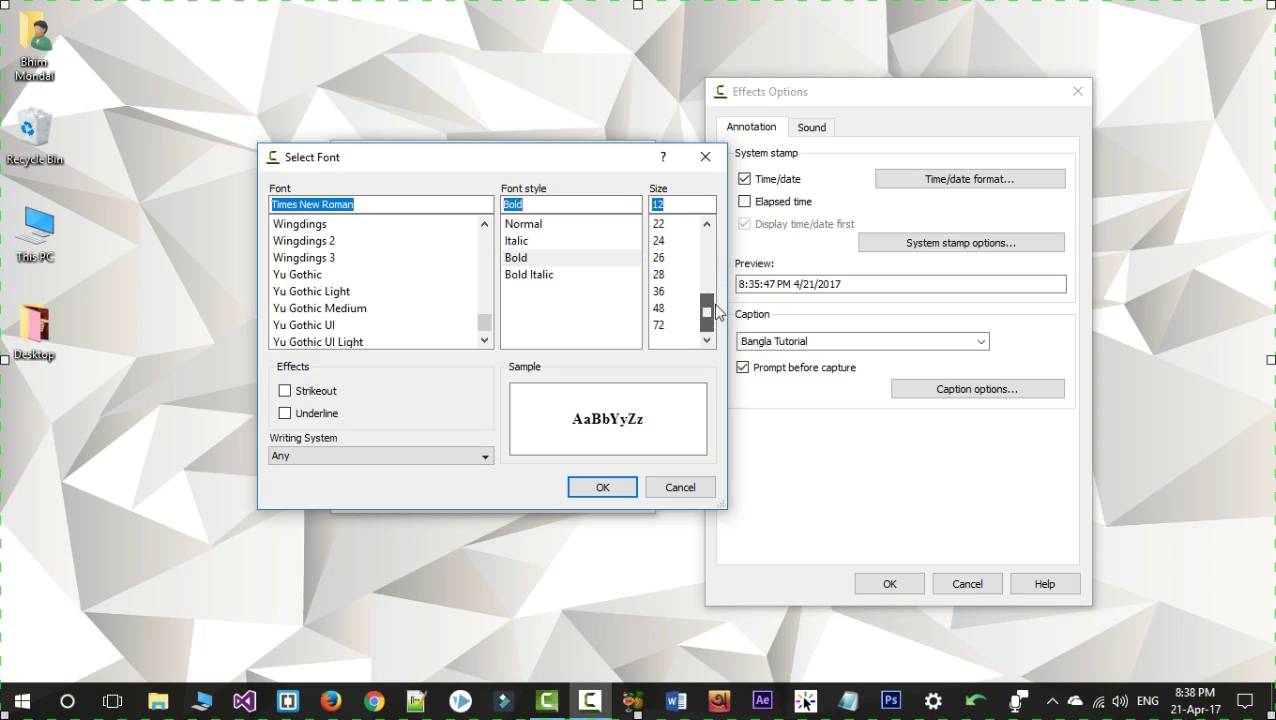
click(662, 292)
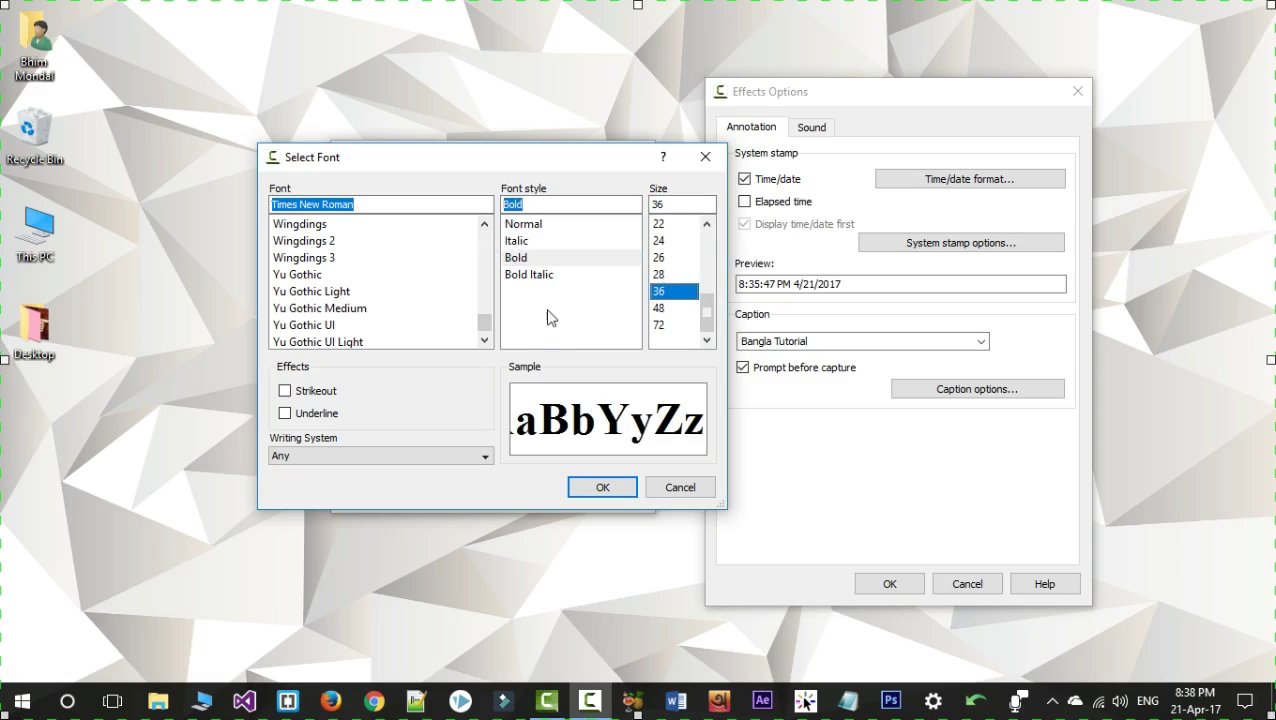
click(529, 277)
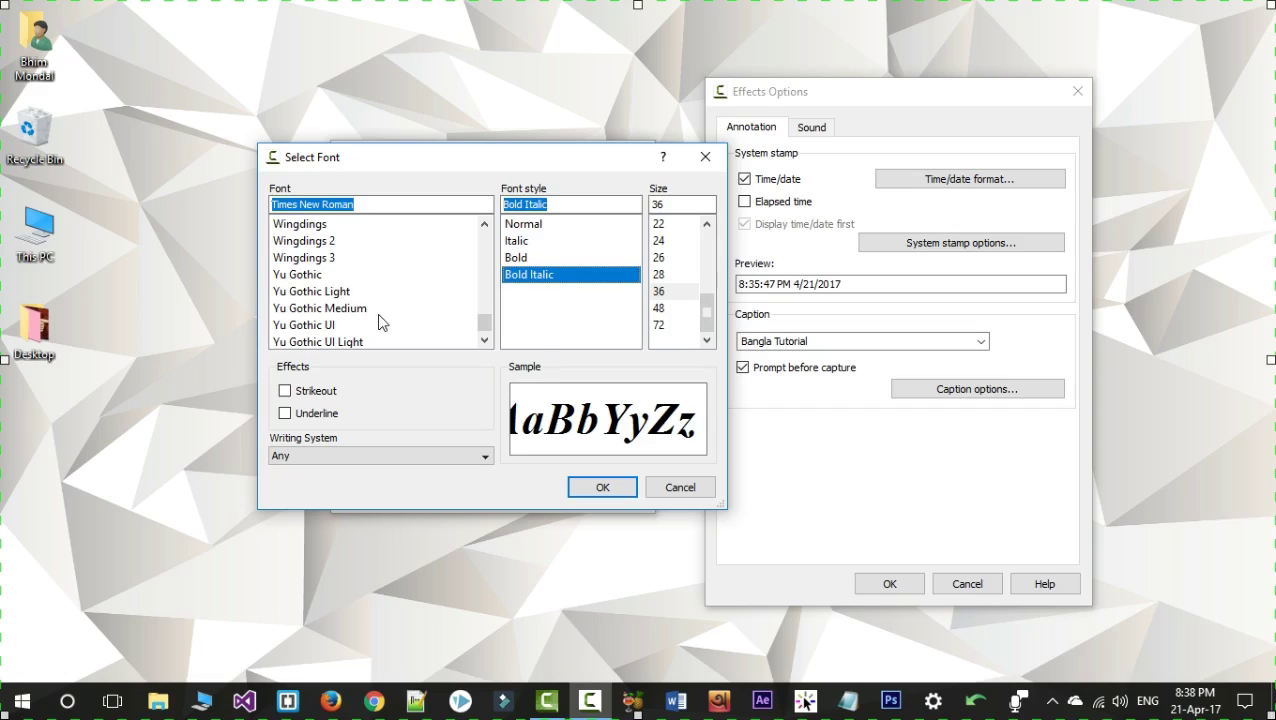
scroll(300, 260, up, 3)
click(371, 208)
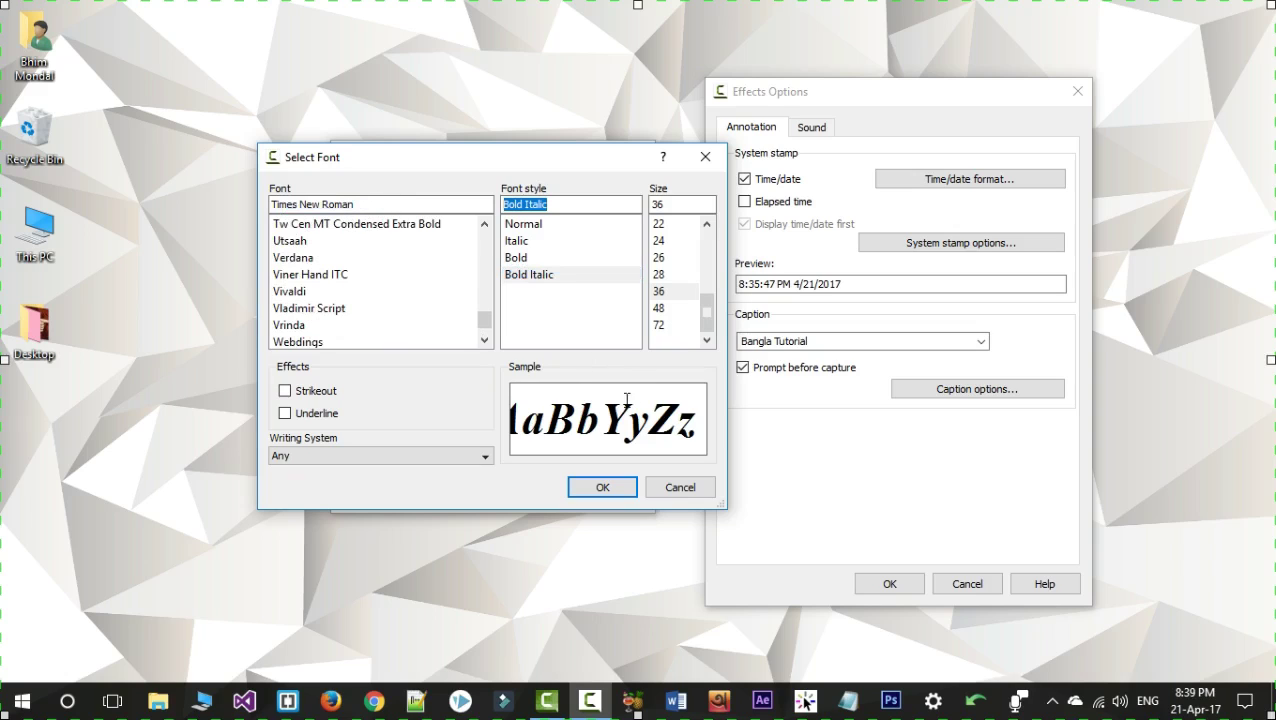
click(603, 488)
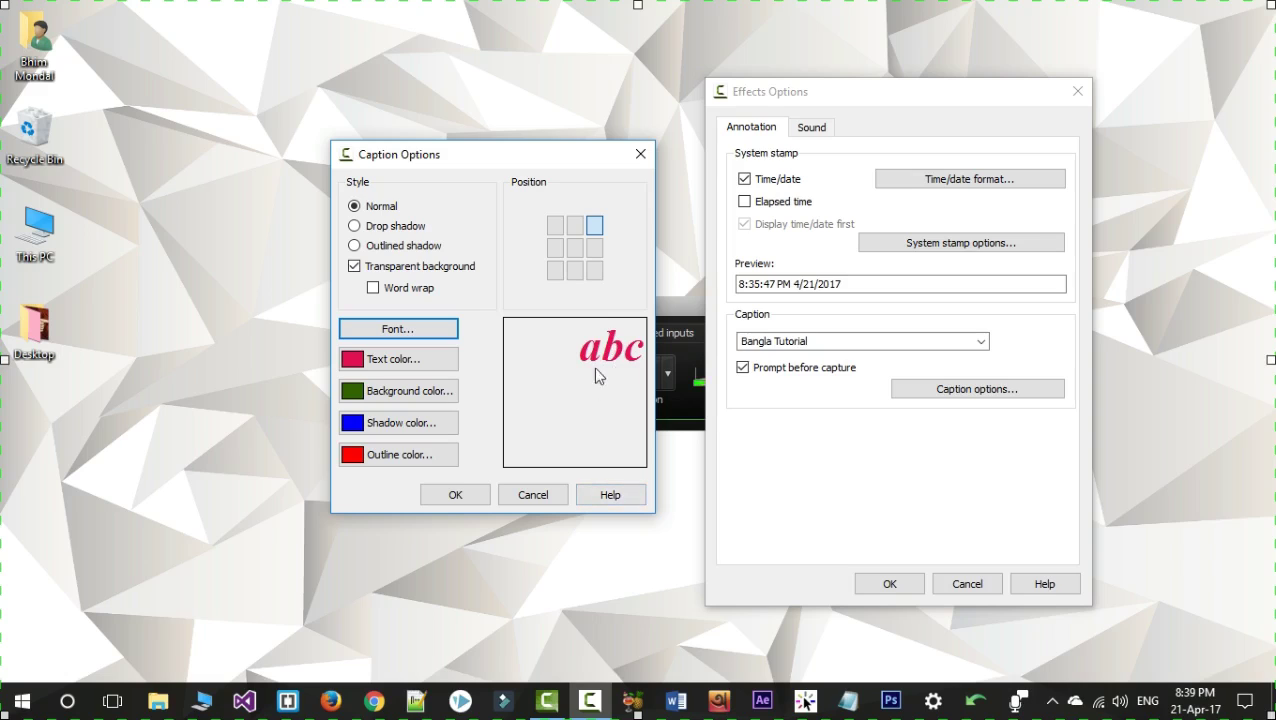
click(463, 500)
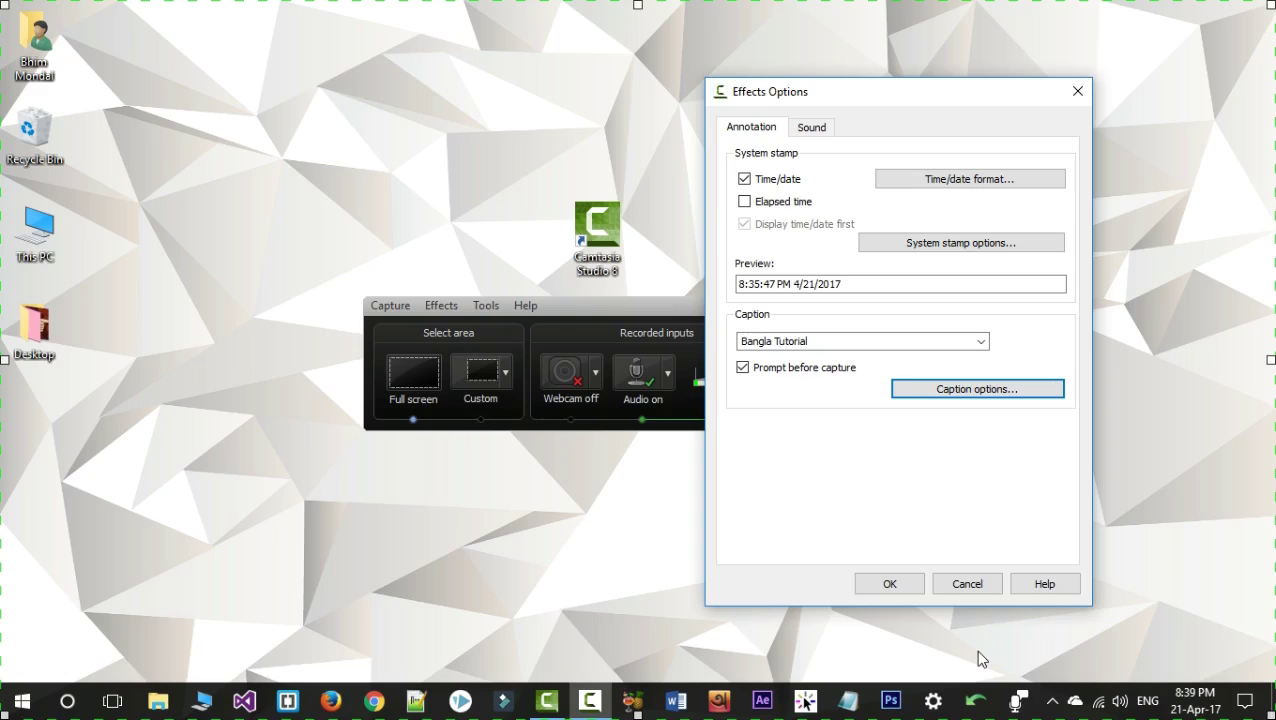
Step: Open the mouse click sound settings and preview the mouse button down and up sounds
click(808, 128)
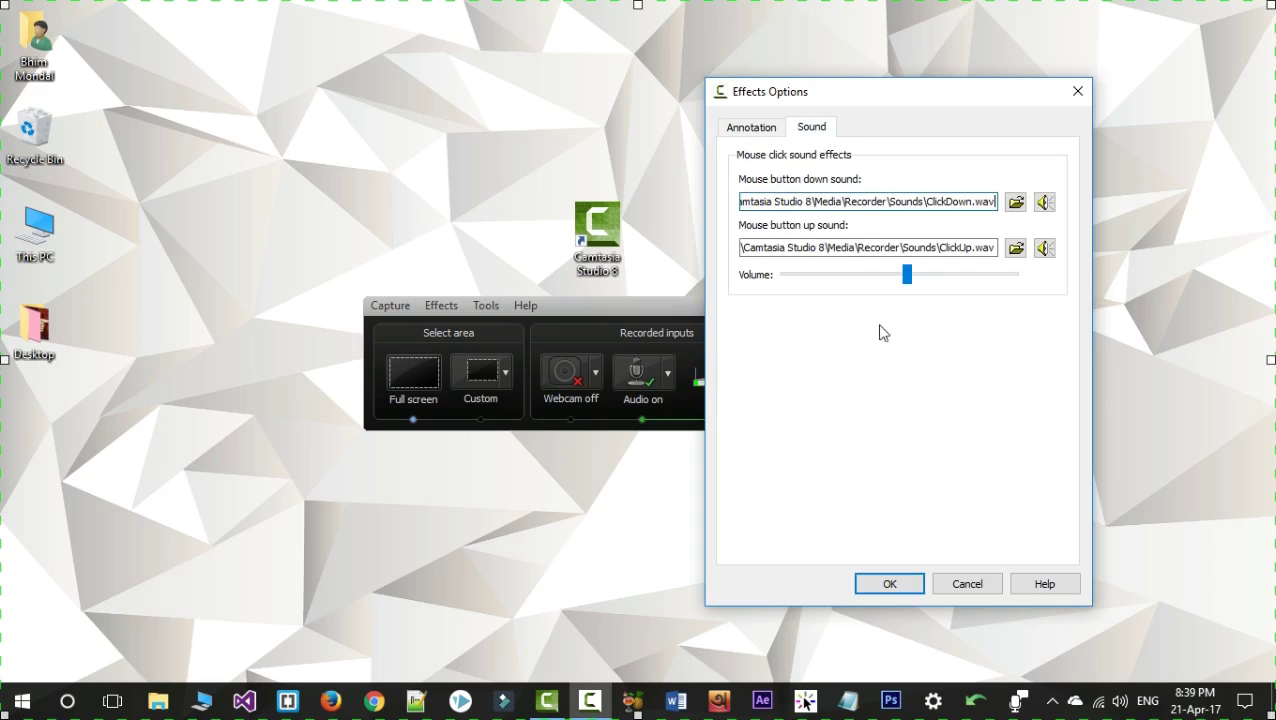
right_click(407, 99)
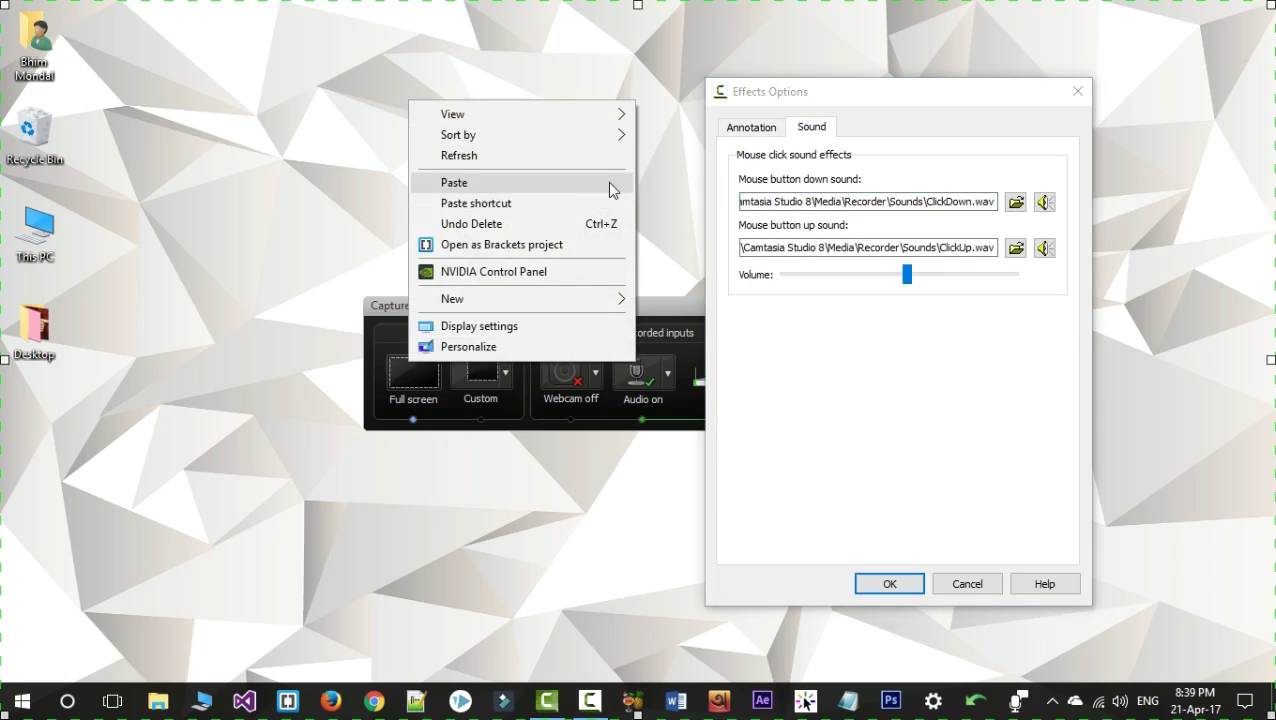
click(971, 371)
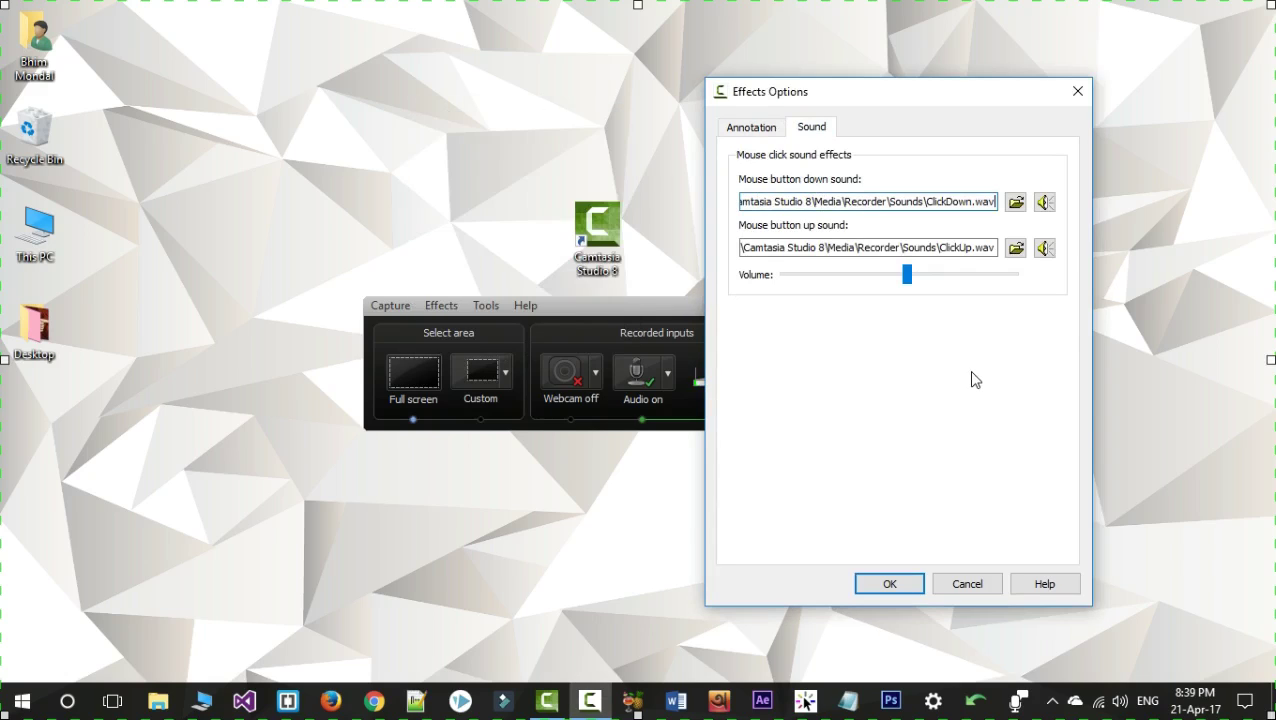
click(1045, 204)
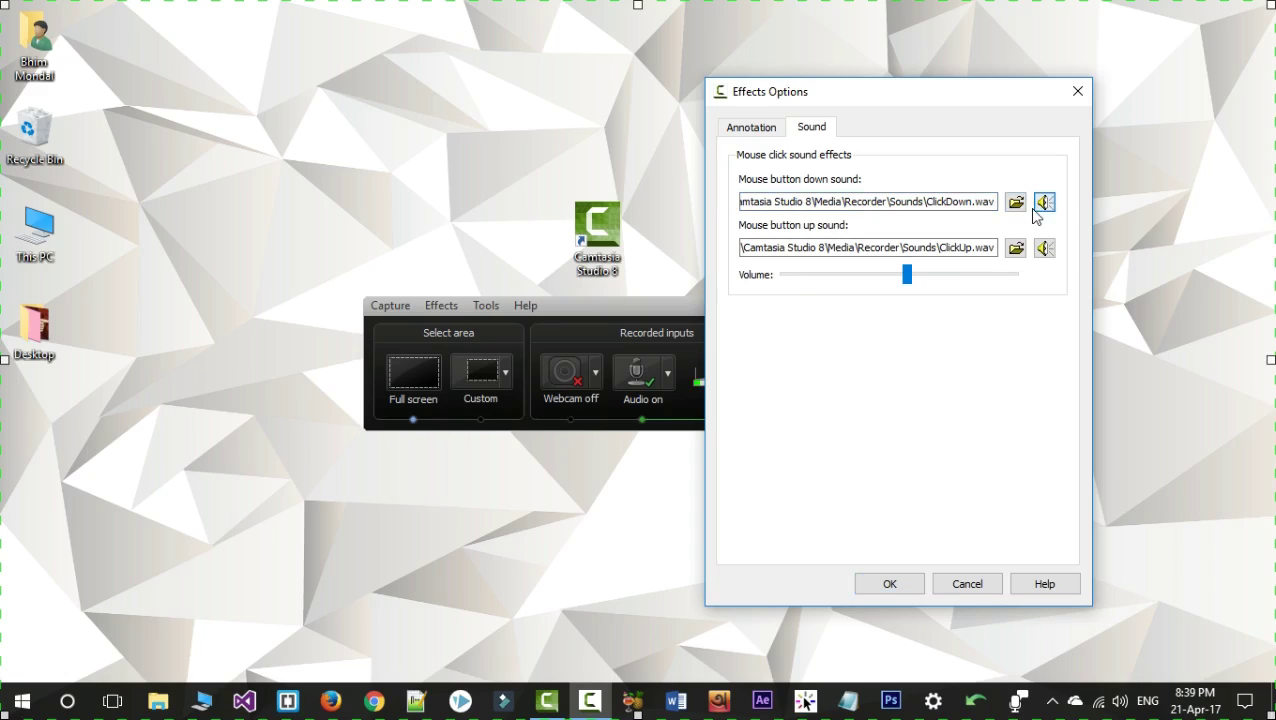
click(1044, 250)
click(1044, 206)
Step: Browse for a mouse button down sound without choosing a file, lower the click volume slightly, and accept the effects options
click(1016, 203)
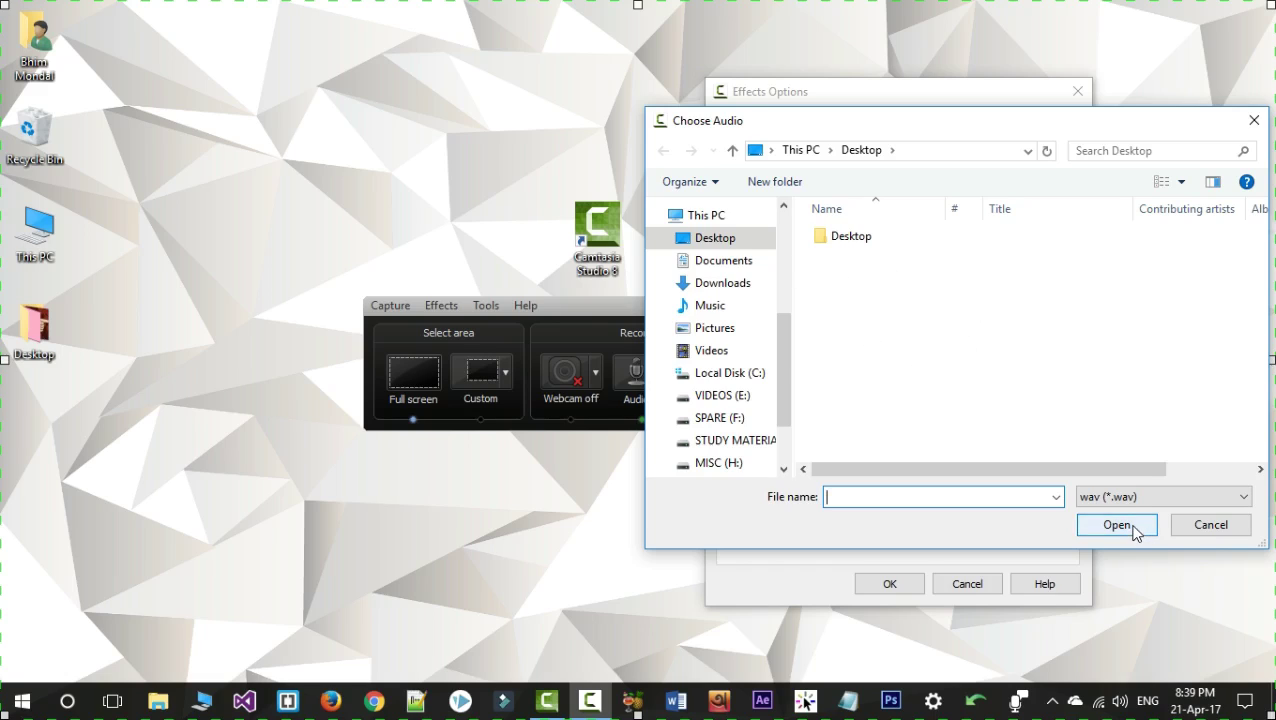
click(1211, 525)
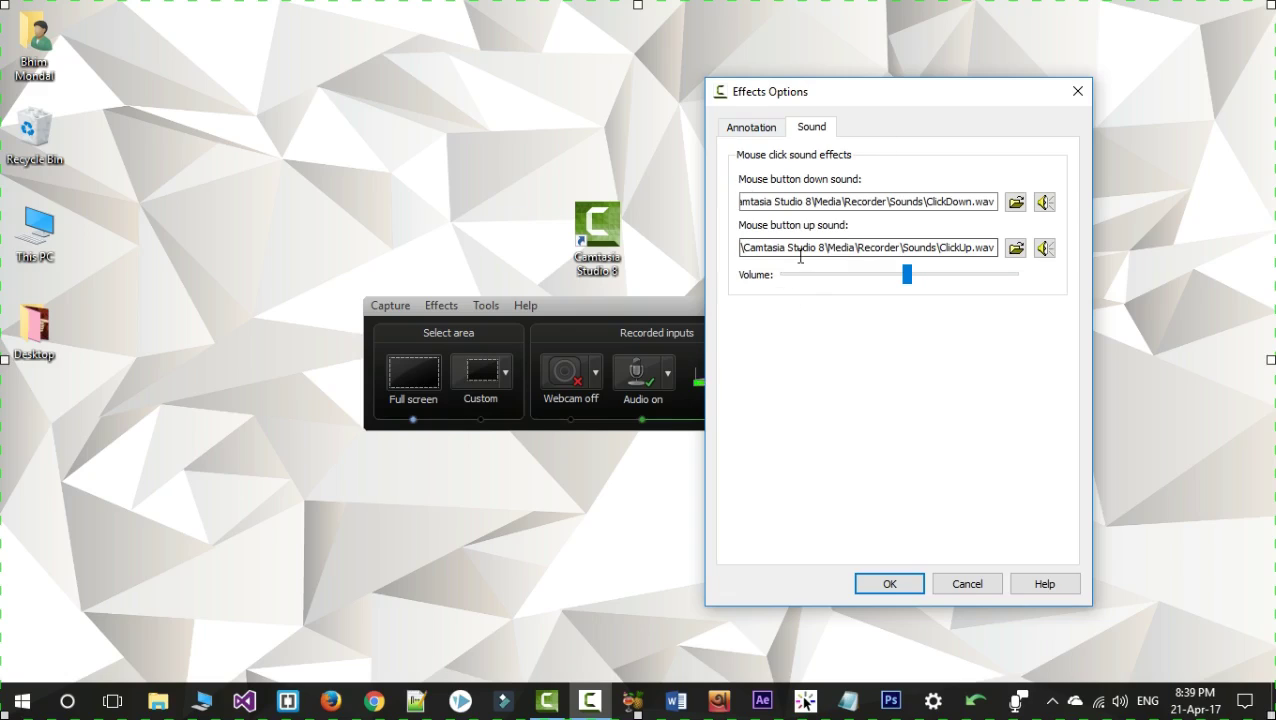
mouse_move(912, 277)
mouse_down()
mouse_move(927, 277)
mouse_move(901, 290)
mouse_up()
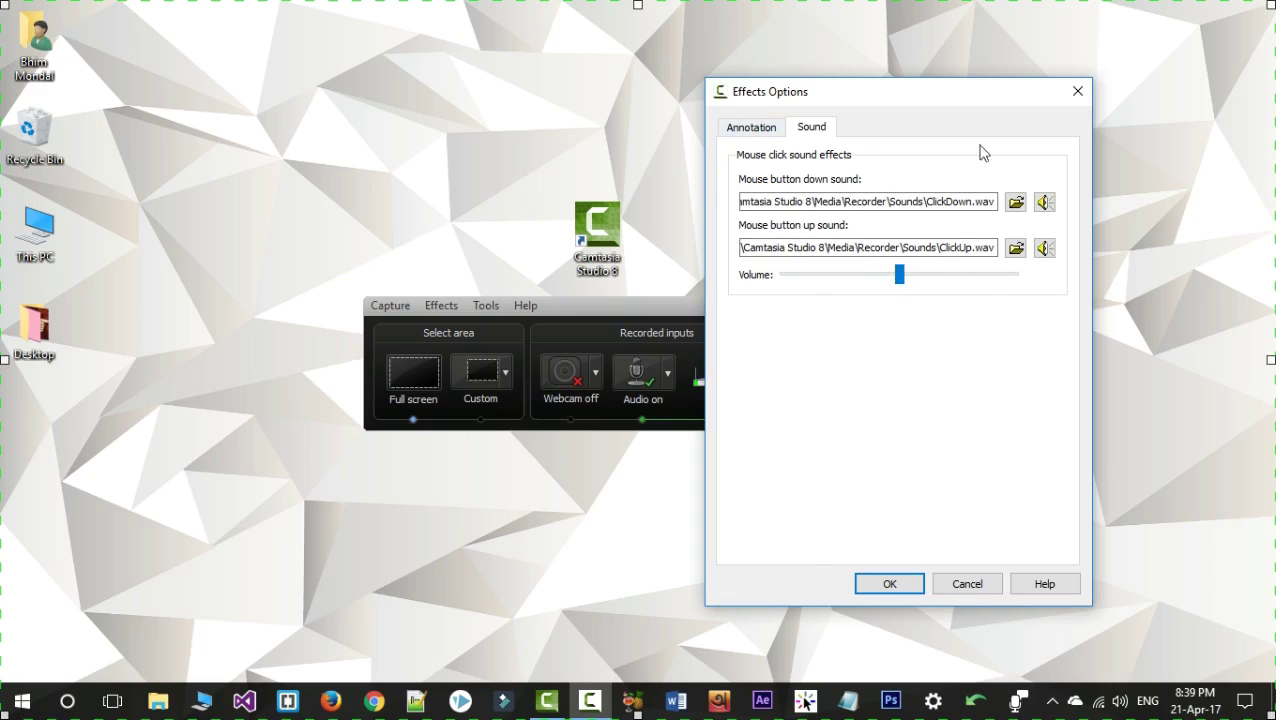
click(890, 584)
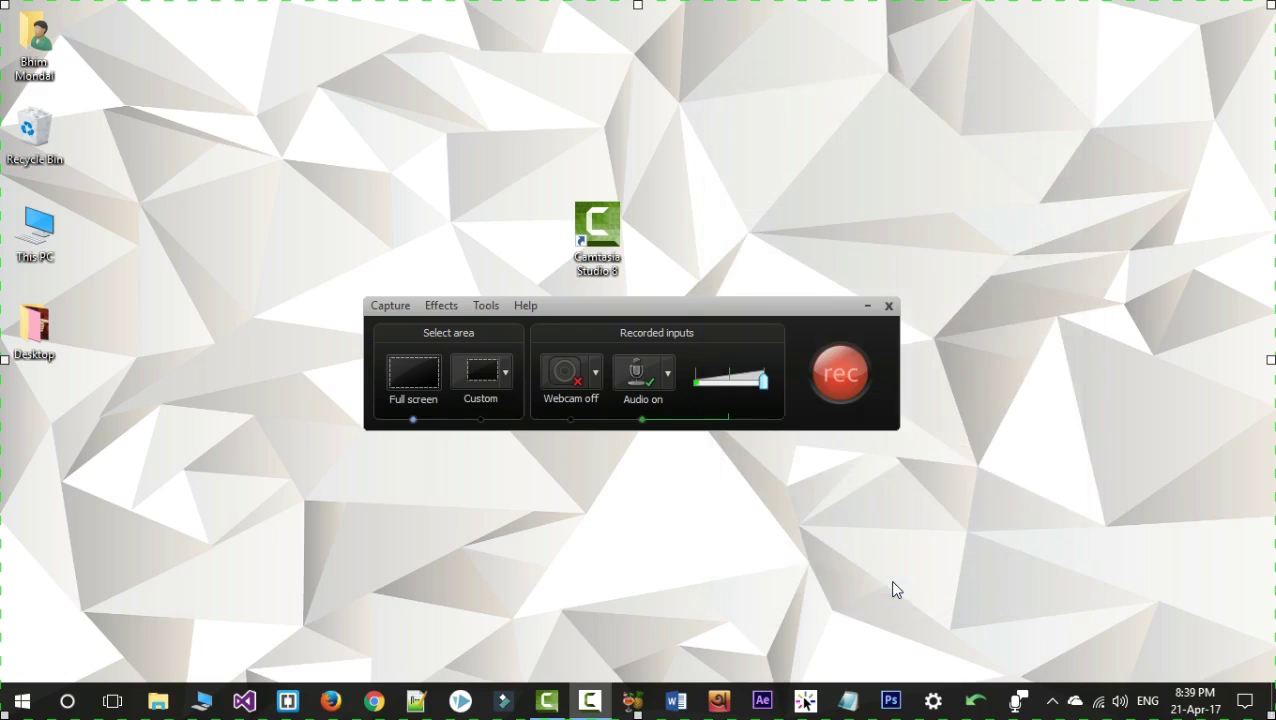
Step: Look through the recorder's effects and tools commands and open the Tools Options dialog
click(447, 305)
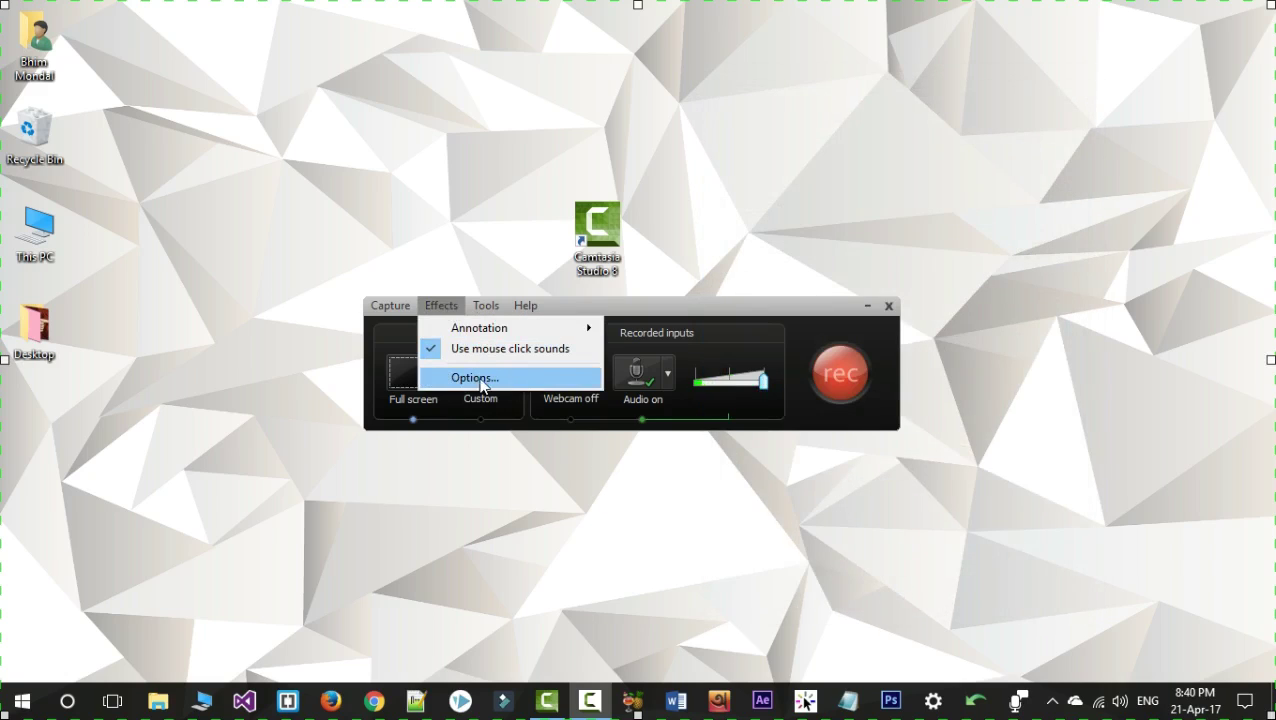
mouse_move(485, 306)
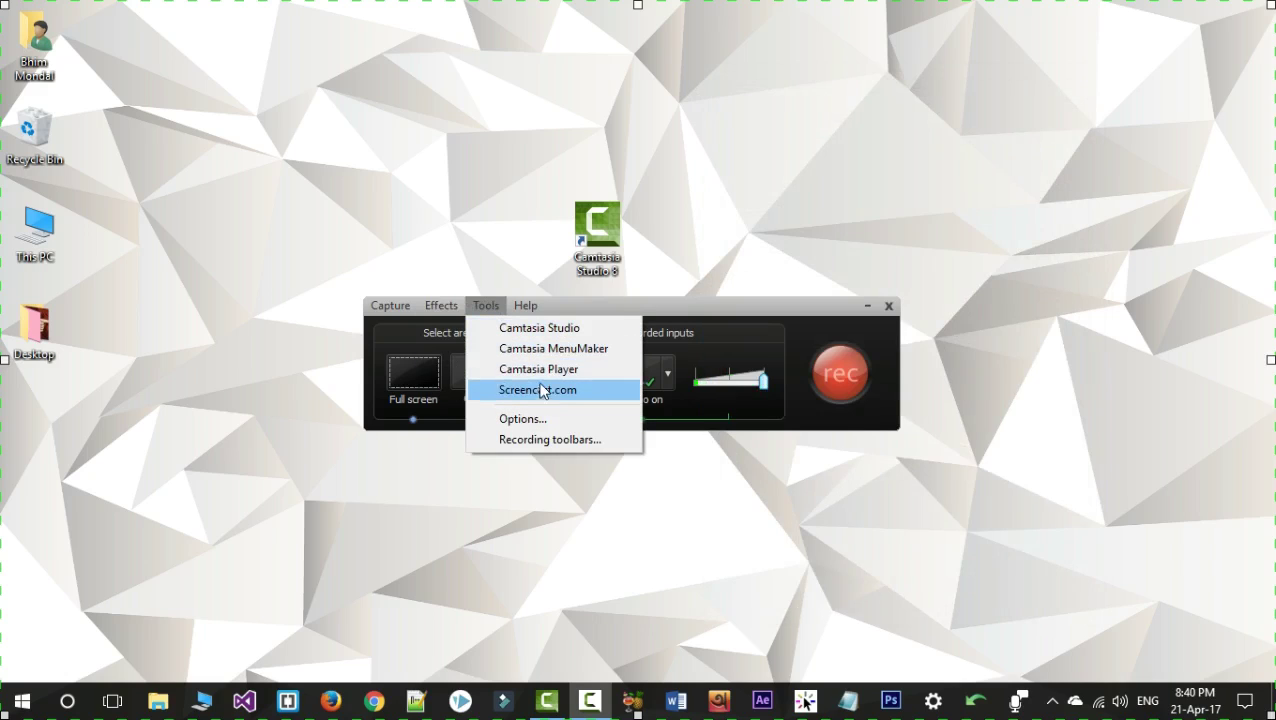
click(559, 421)
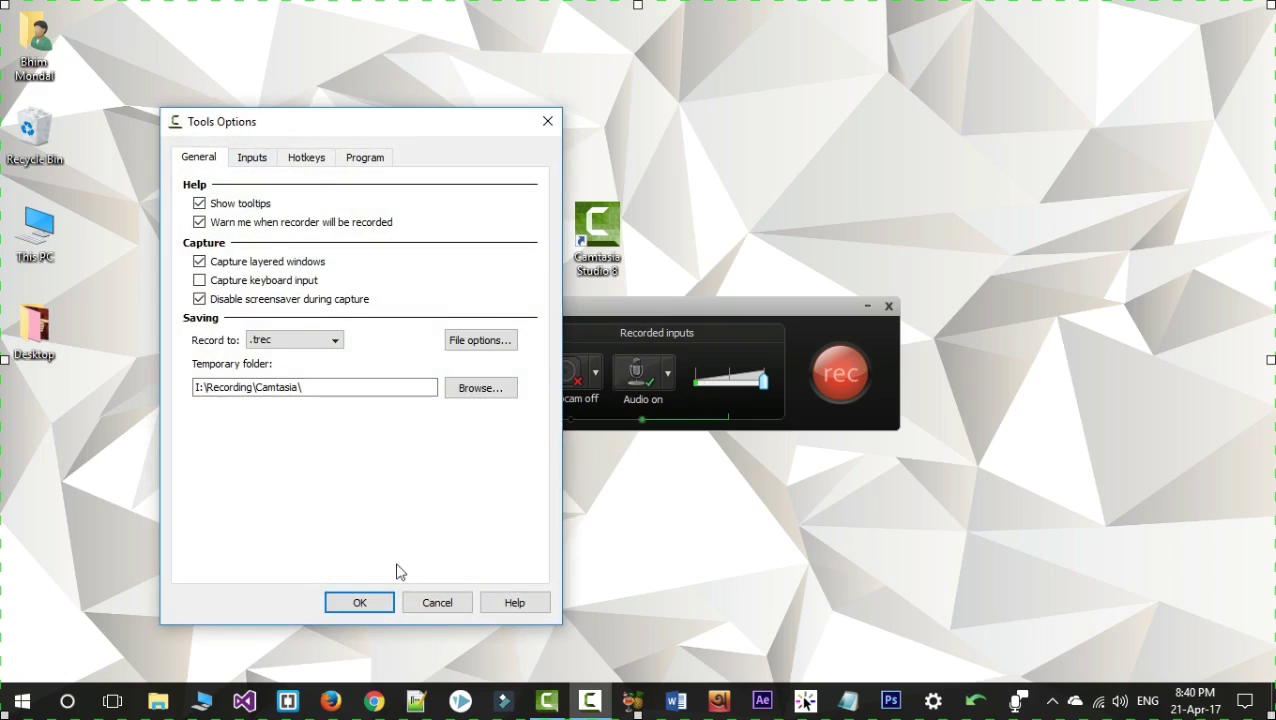
Step: Close the Tools Options dialog, then review the recording toolbars selection and accept it
click(547, 121)
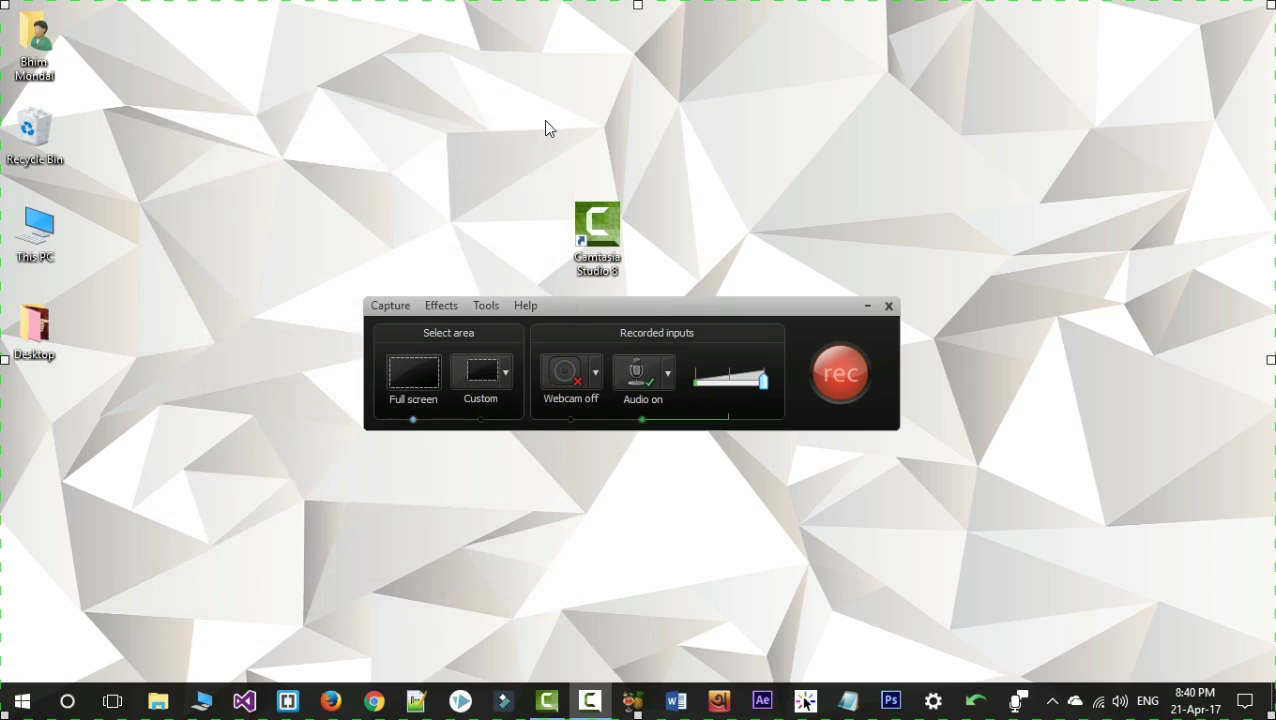
click(487, 305)
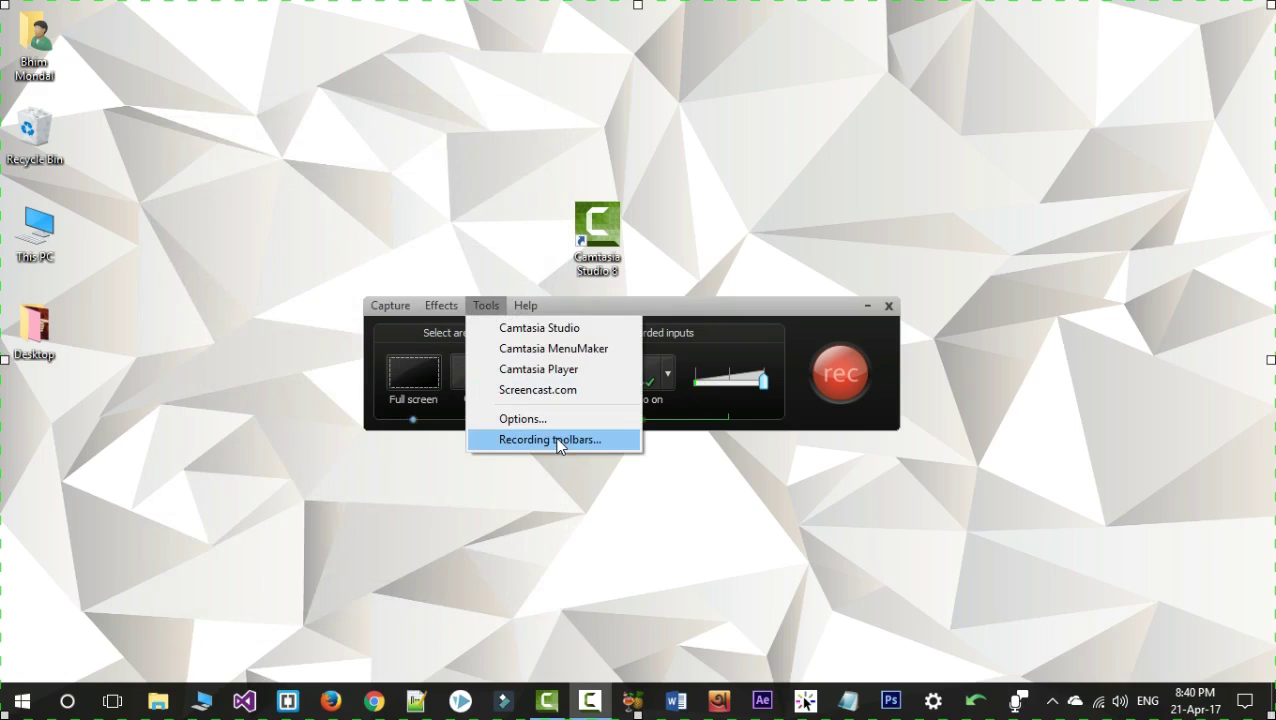
click(592, 443)
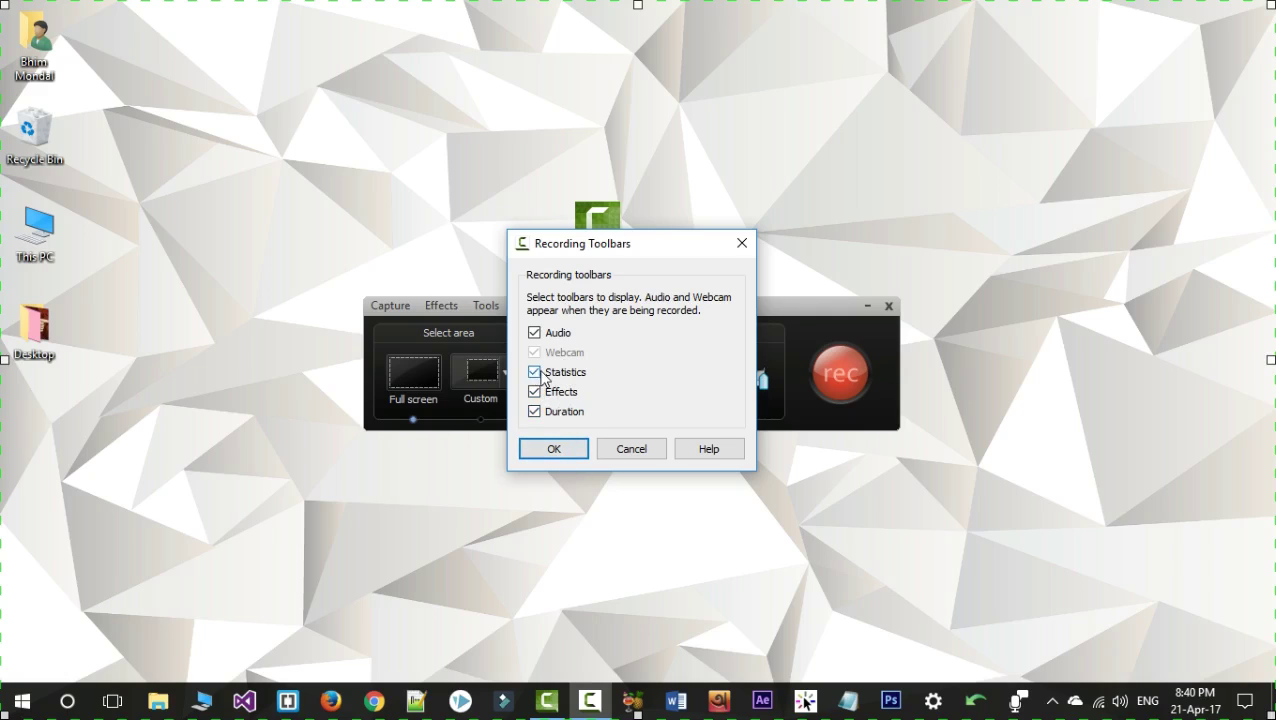
click(566, 443)
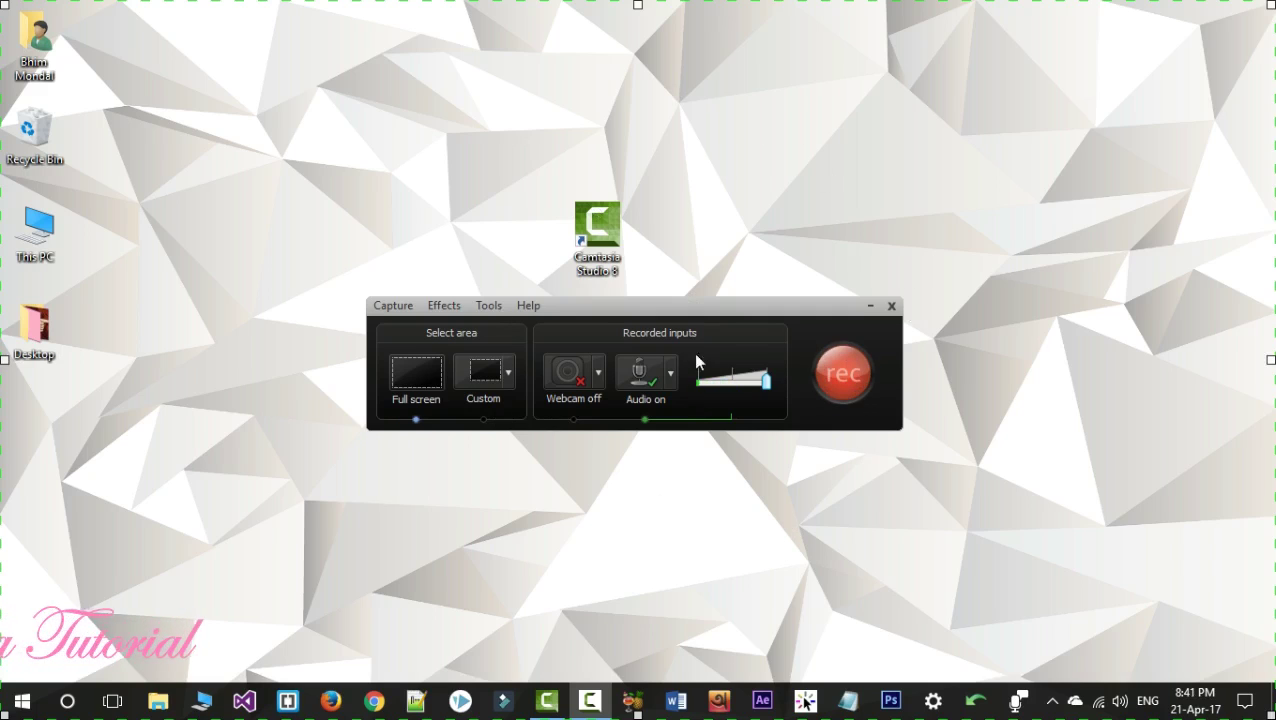
Step: Start the recording and move the Enter Caption dialog below the recorder
click(844, 378)
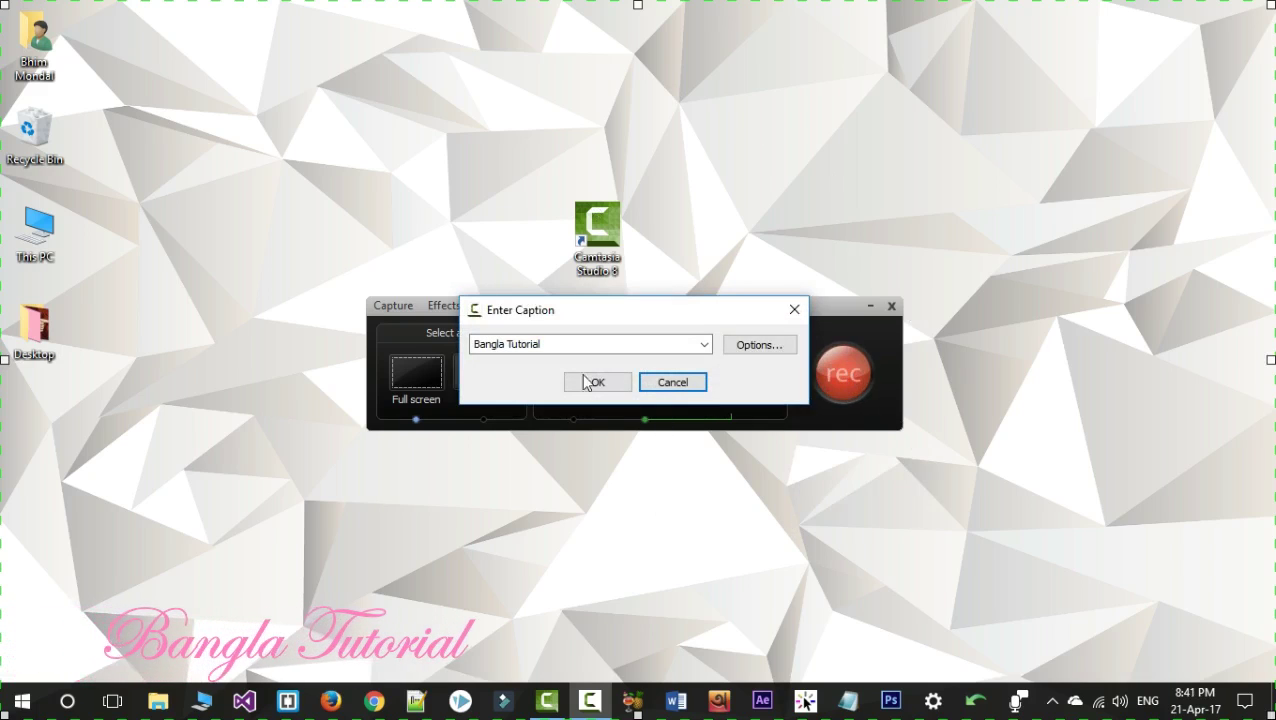
drag(626, 308, 636, 460)
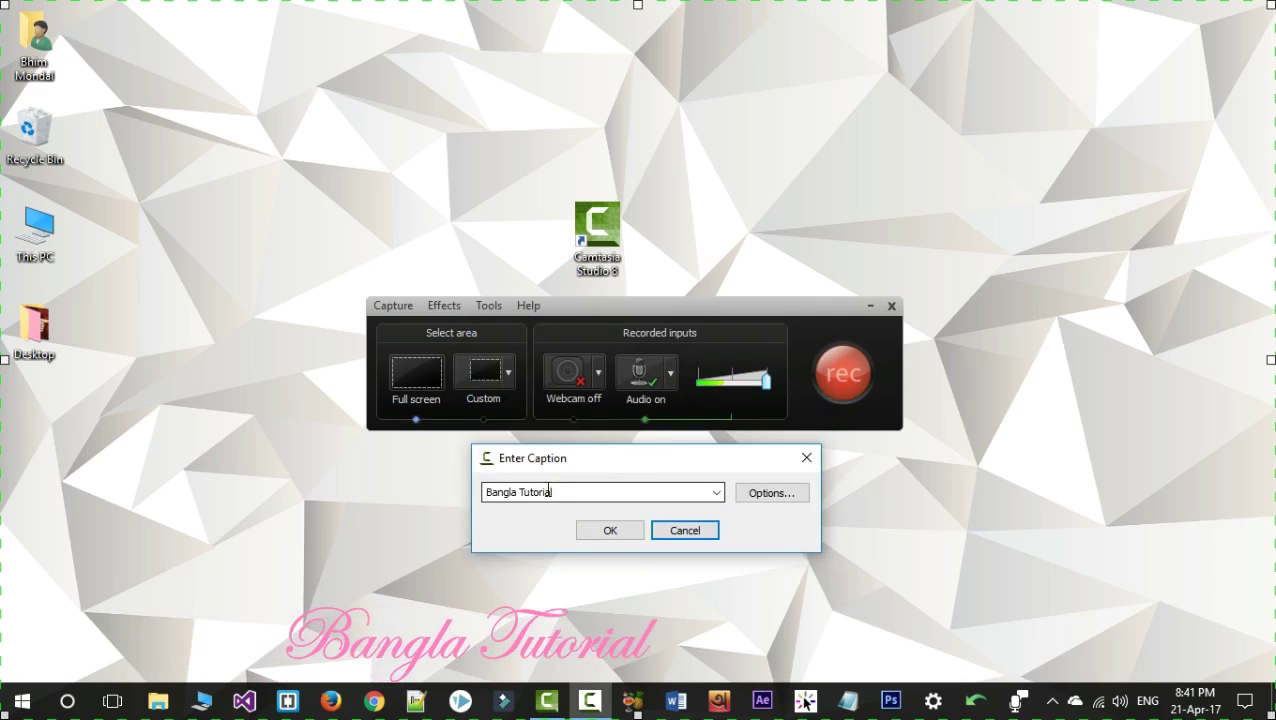
Step: Try adding "gggkkk" to the caption text, view the caption options, and remove the added letters
click(562, 491)
text(gggkkk)
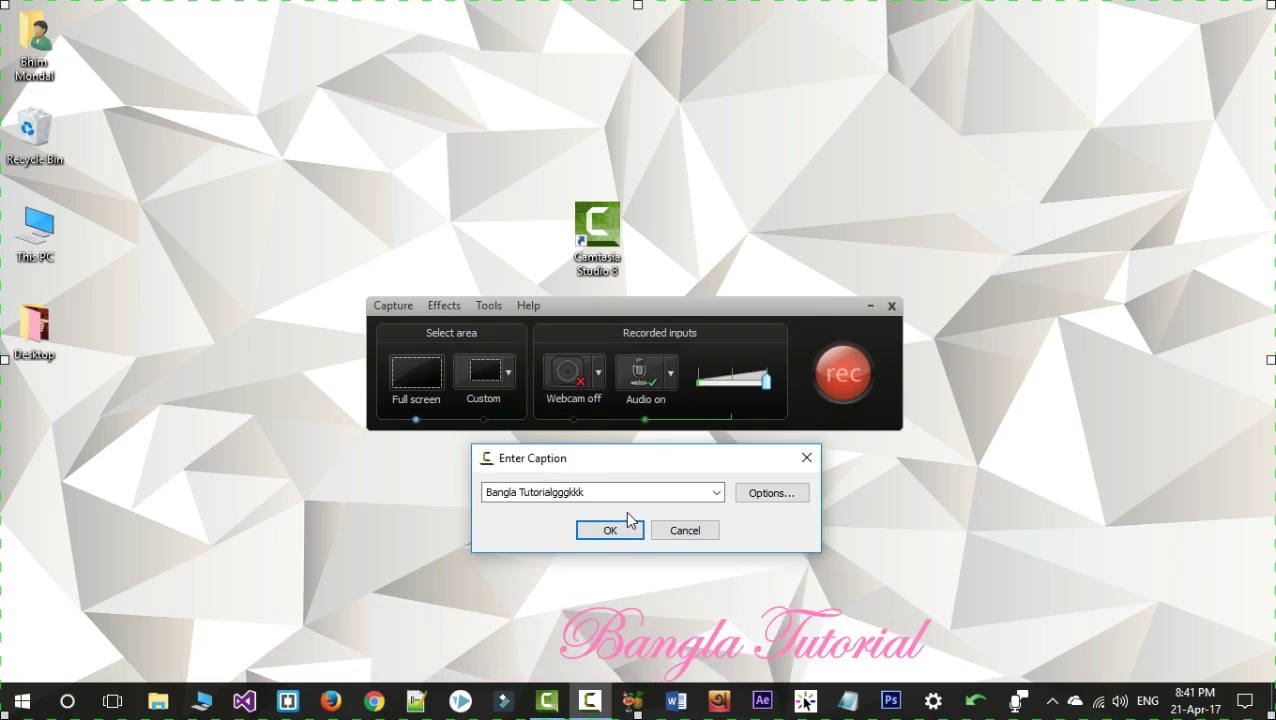
click(778, 494)
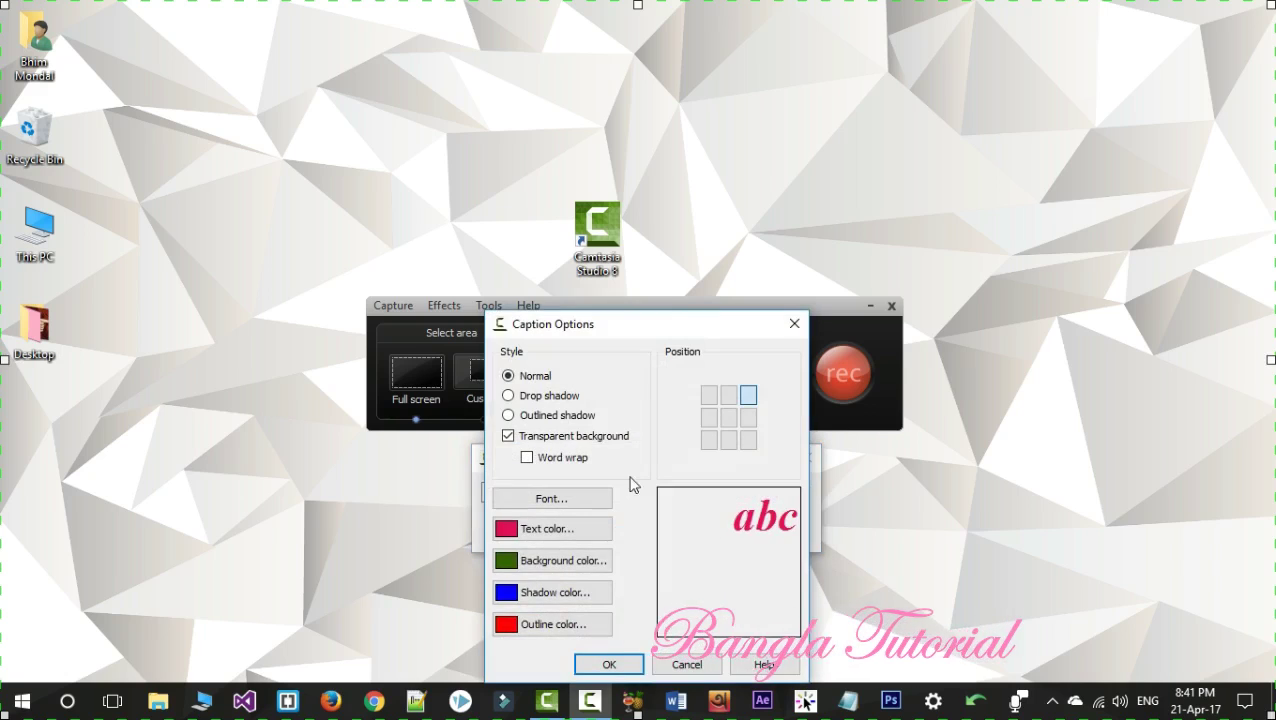
click(792, 320)
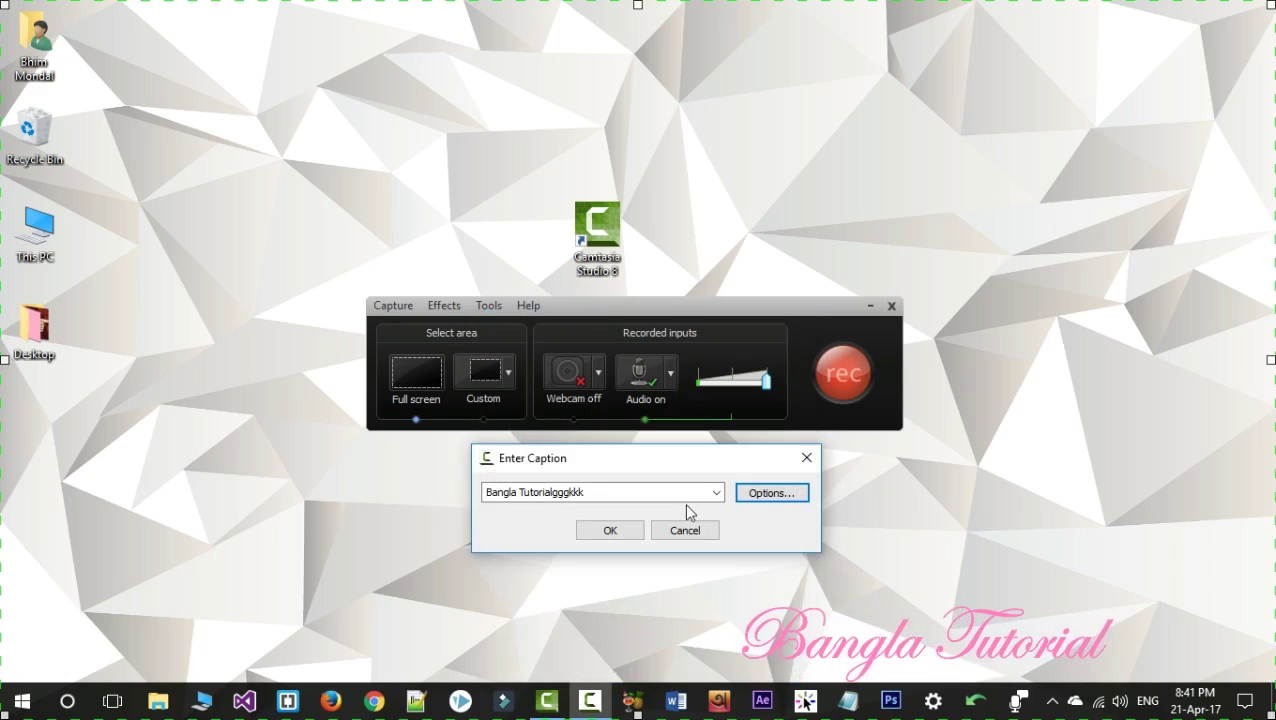
key(BackSpace)
key(BackSpace)
key(BackSpace)
key(BackSpace)
key(BackSpace)
key(BackSpace)
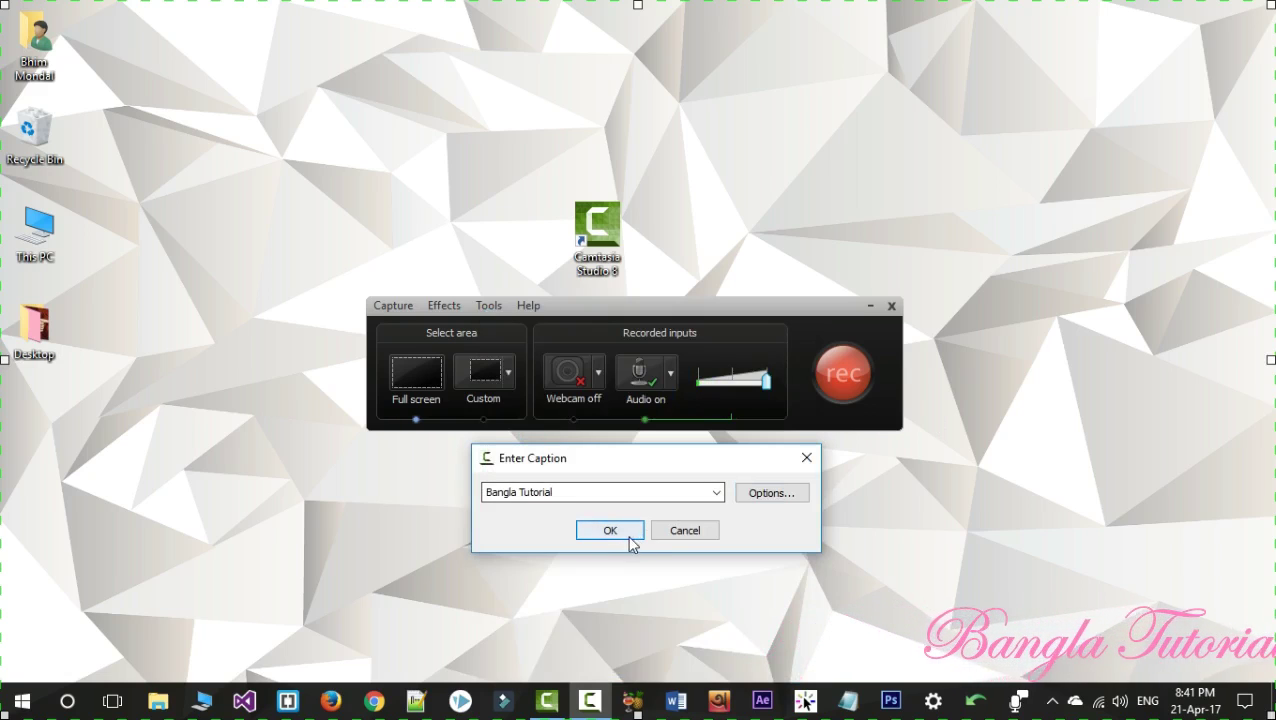
Step: Accept the "Bangla Tutorial" caption to begin recording, and move the Camtasia Studio 8 shortcut down one place on the desktop
click(623, 537)
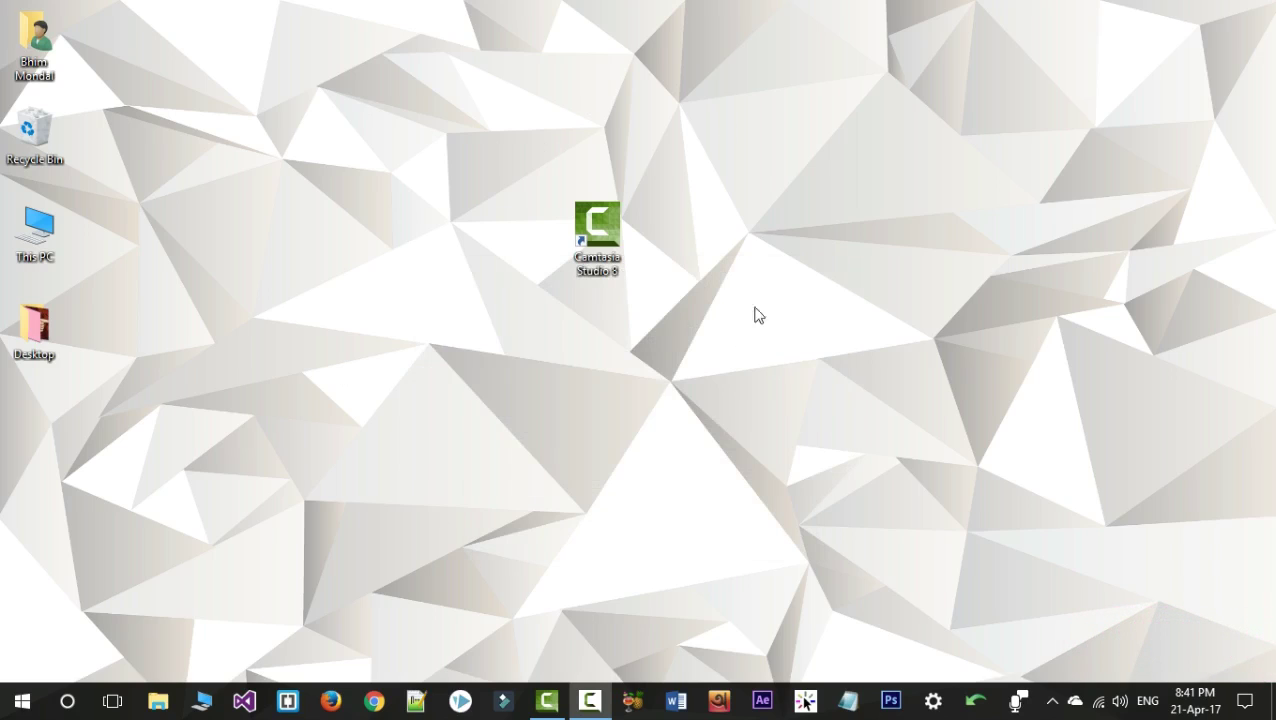
drag(585, 265, 609, 321)
drag(725, 309, 769, 362)
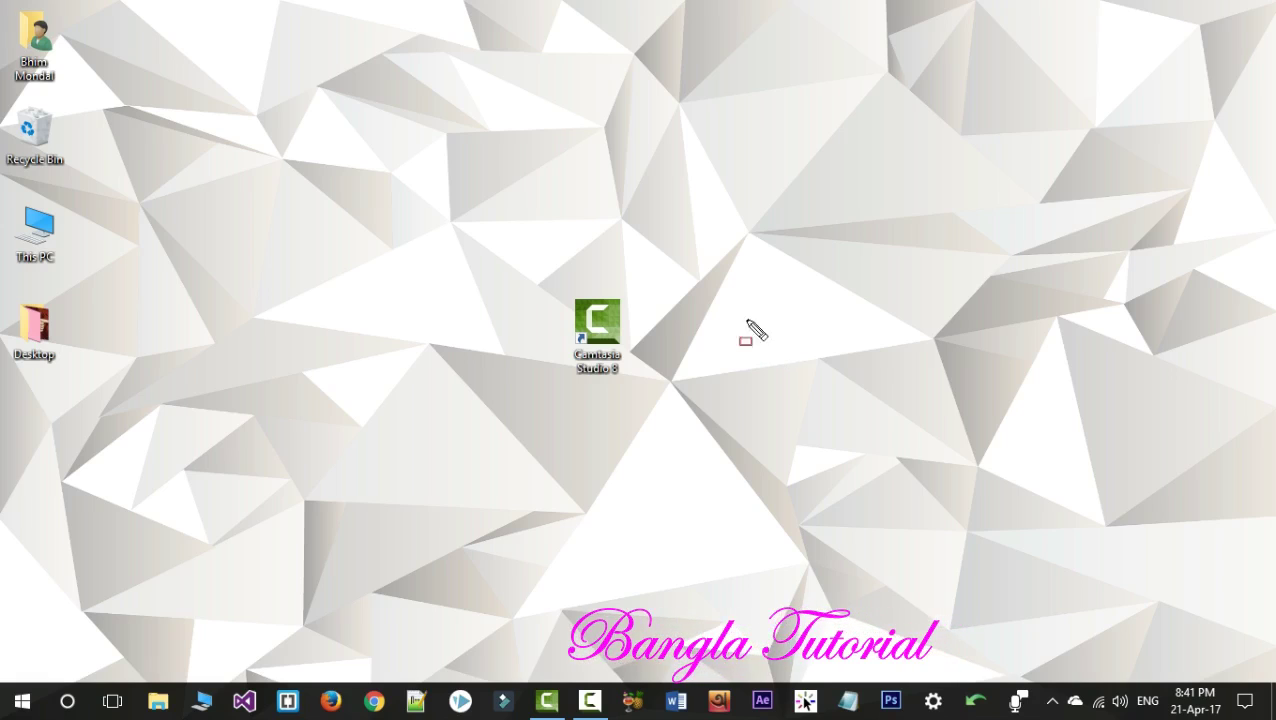
Step: Draw red ScreenDraw frames on the empty desktop and around the This PC icon, then clear them and restart ScreenDraw
drag(696, 226, 831, 289)
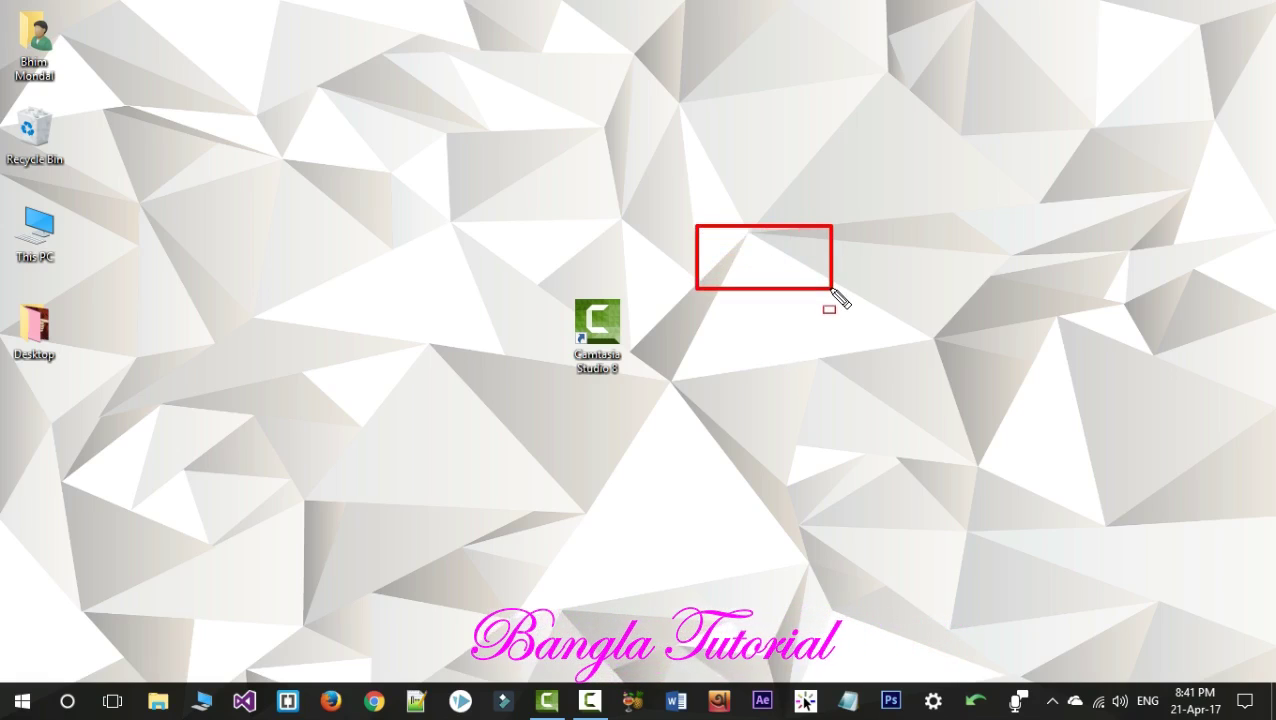
drag(7, 203, 77, 268)
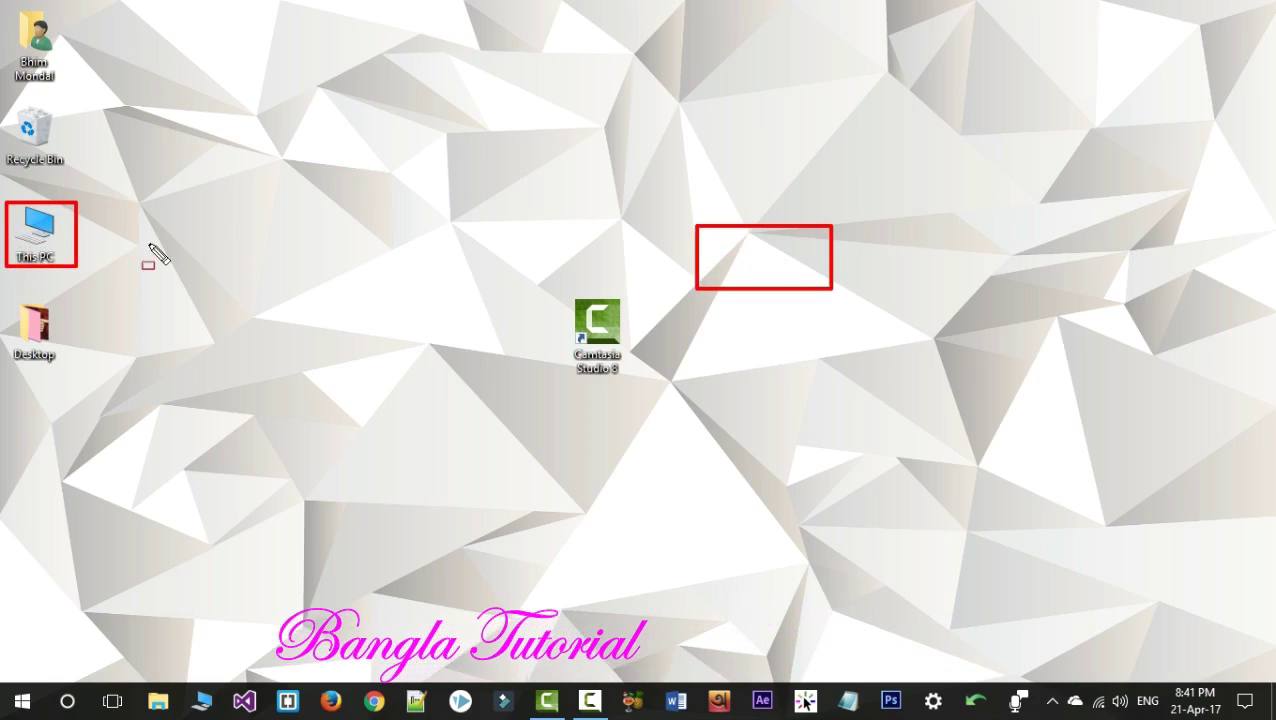
key(ctrl+shift+d)
key(ctrl+shift+d)
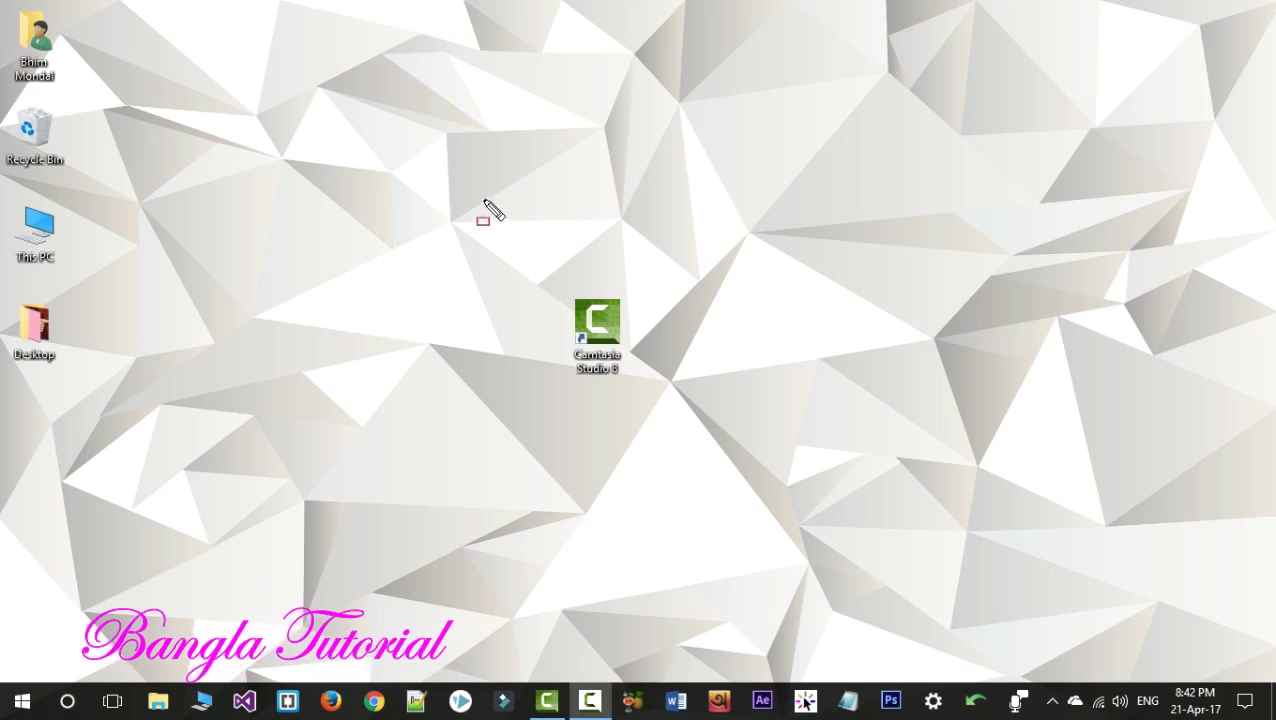
Step: Draw two separate red frames above the Camtasia Studio 8 shortcut, turning ScreenDraw off after each one
drag(485, 196, 604, 248)
key(ctrl+shift+d)
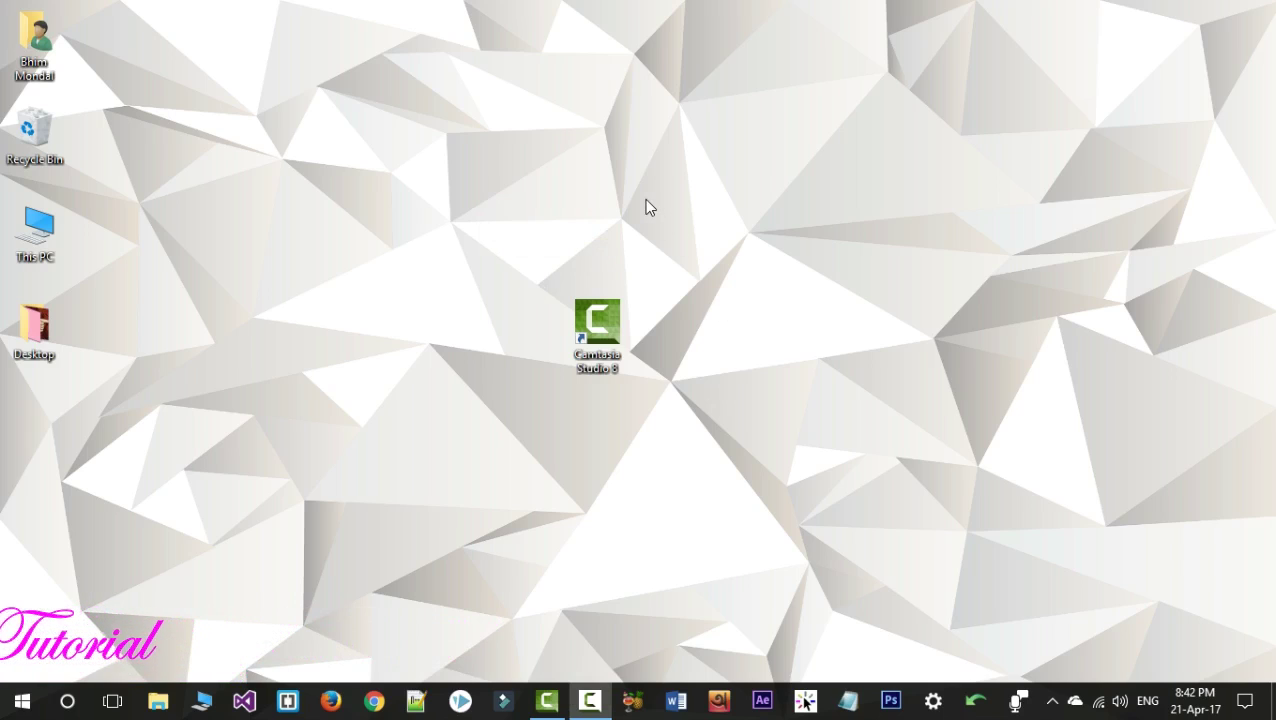
key(ctrl+shift+d)
drag(547, 184, 609, 207)
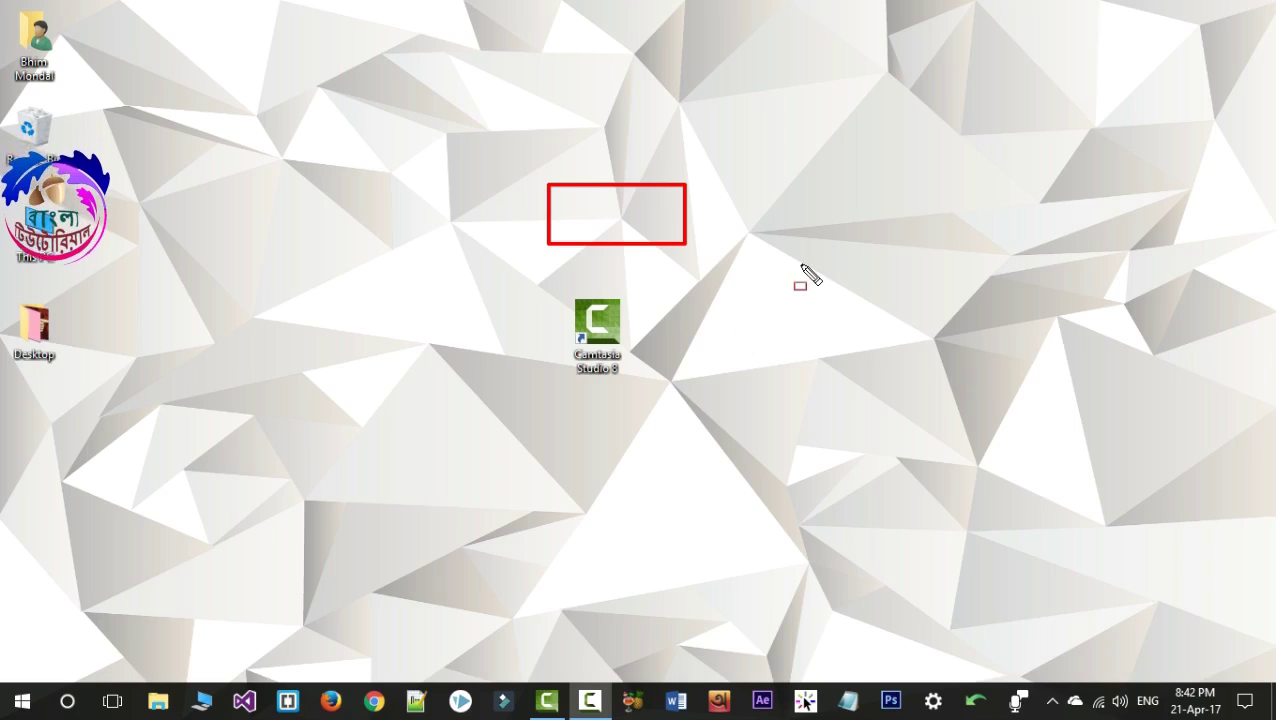
key(Escape)
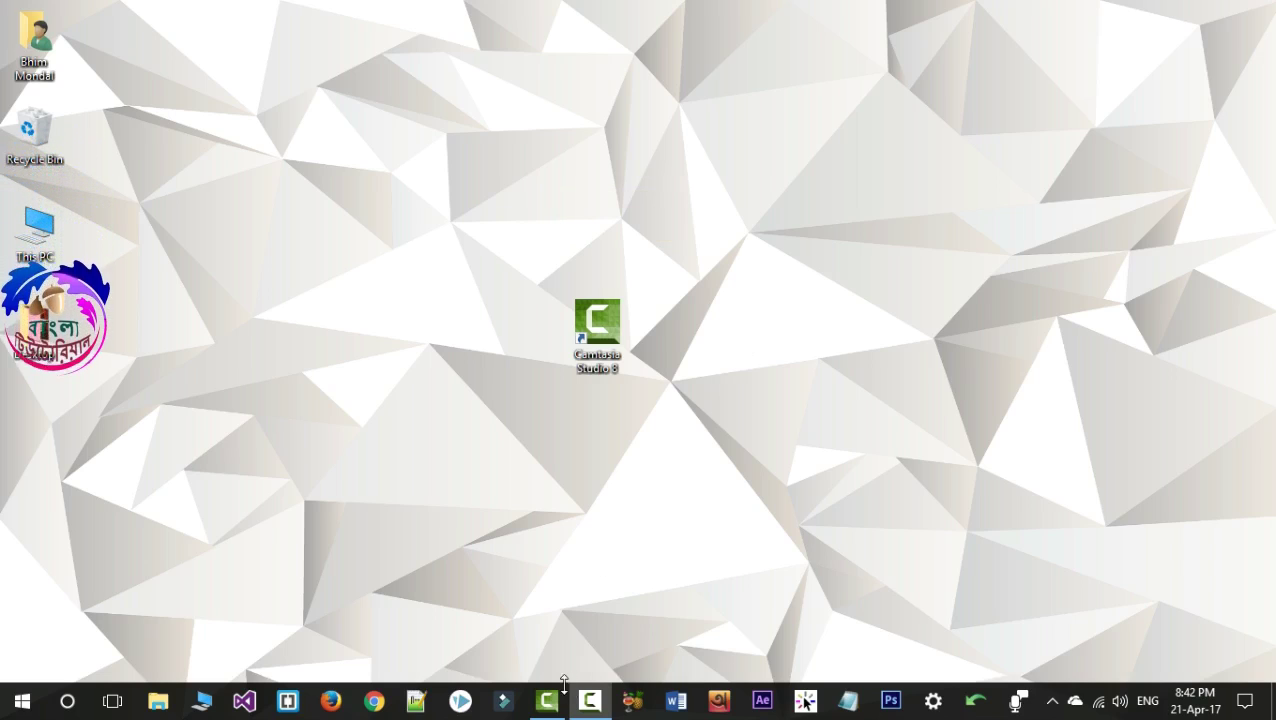
Step: Bring up the recording toolbar, move it below the desktop shortcut, and turn on ScreenDraw
click(596, 708)
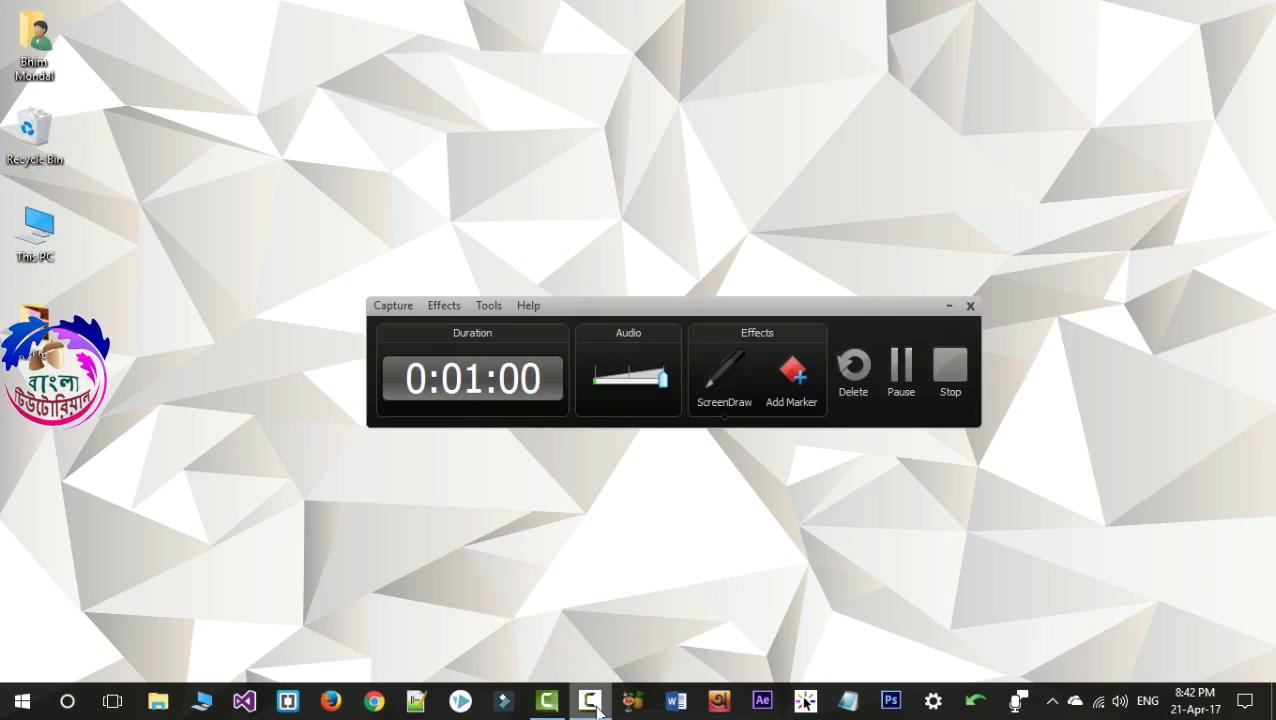
drag(696, 311, 785, 422)
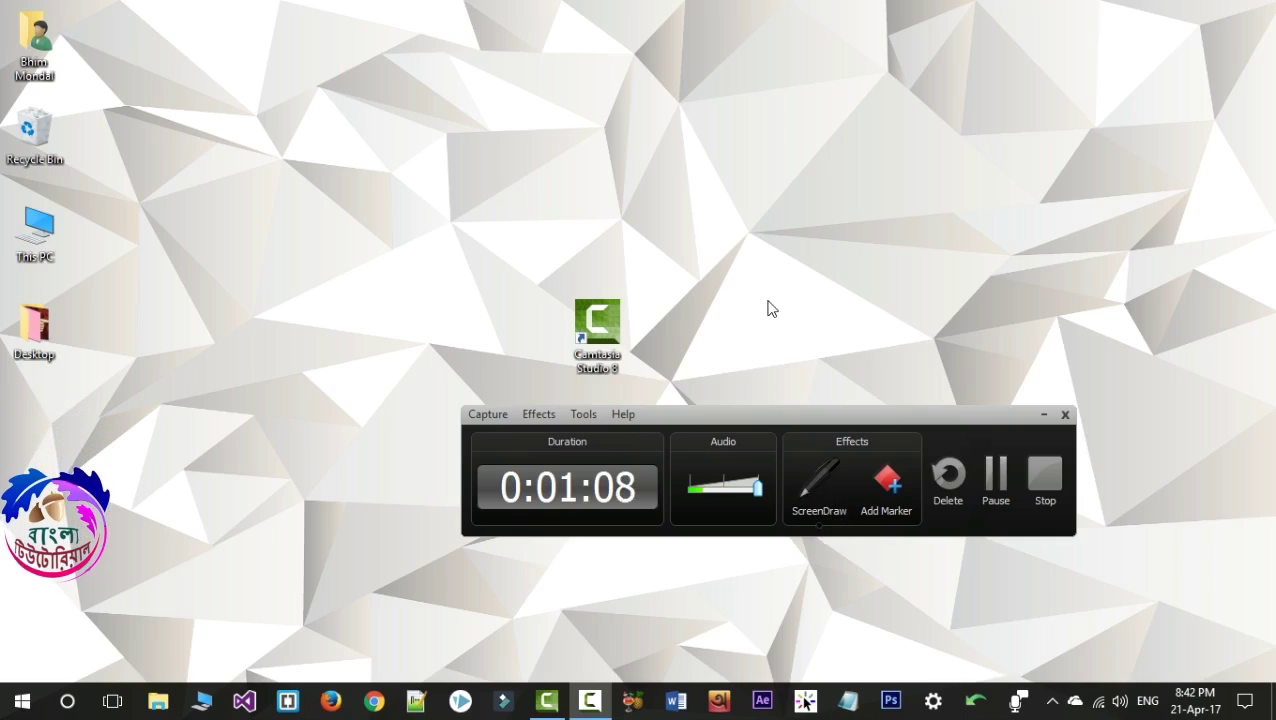
key(ctrl+shift+d)
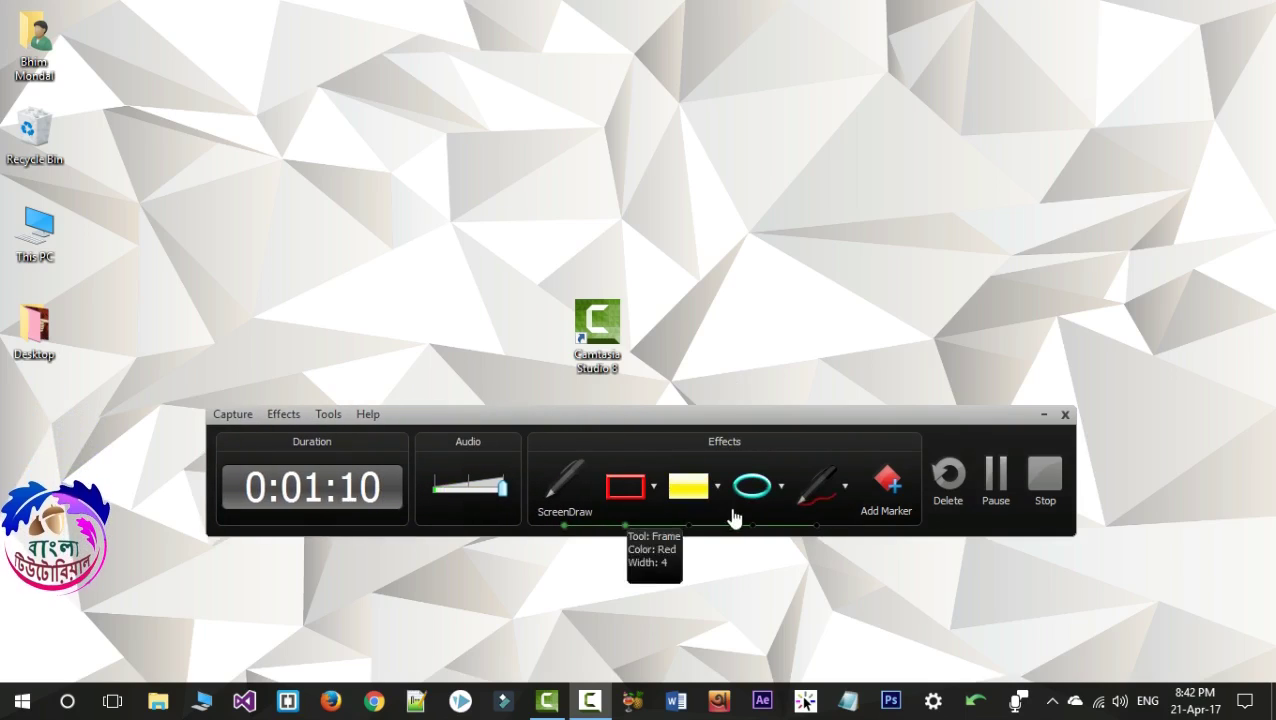
Step: Select the Frame tool for the first ScreenDraw slot and draw a red rectangle above the recording toolbar
click(653, 488)
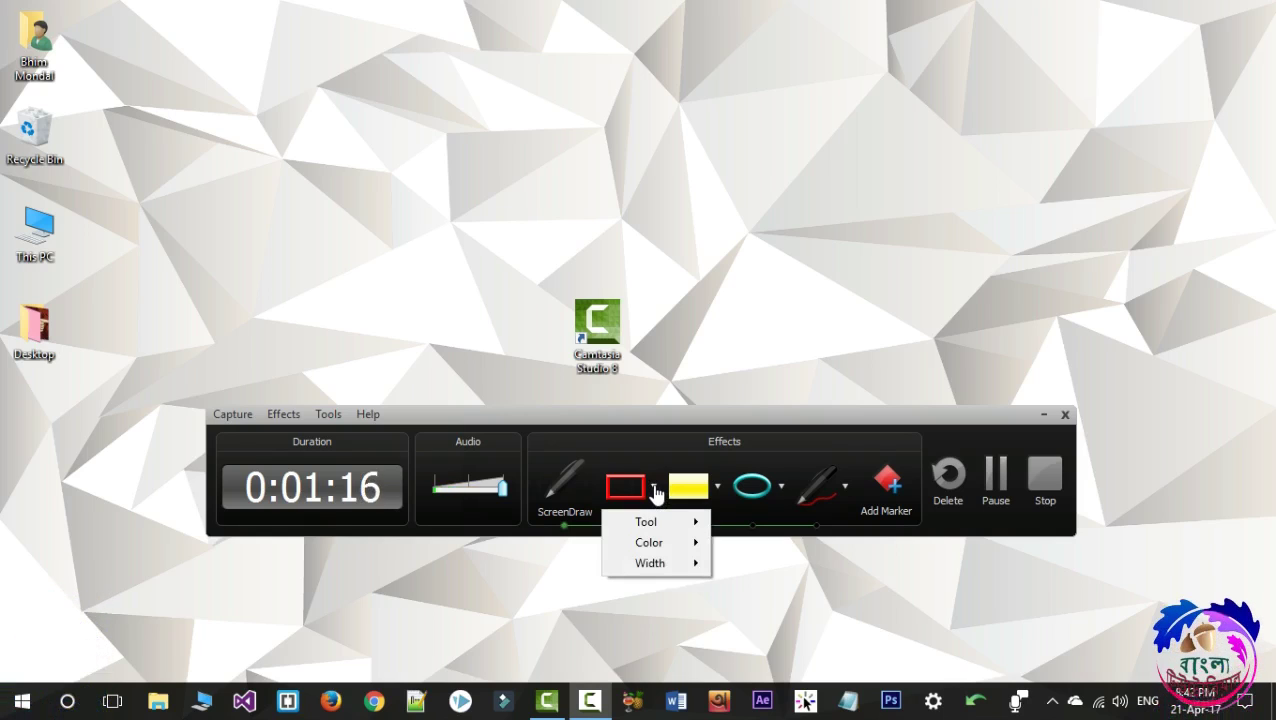
mouse_move(660, 520)
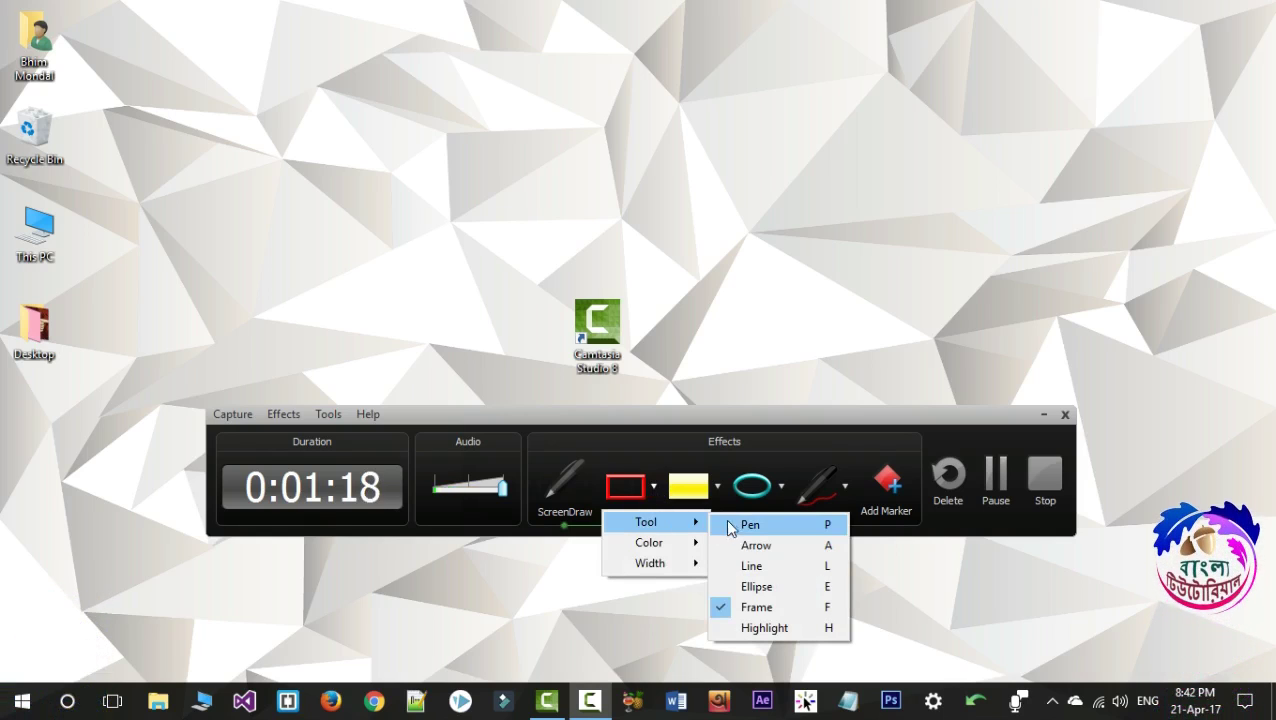
click(757, 607)
drag(348, 131, 488, 191)
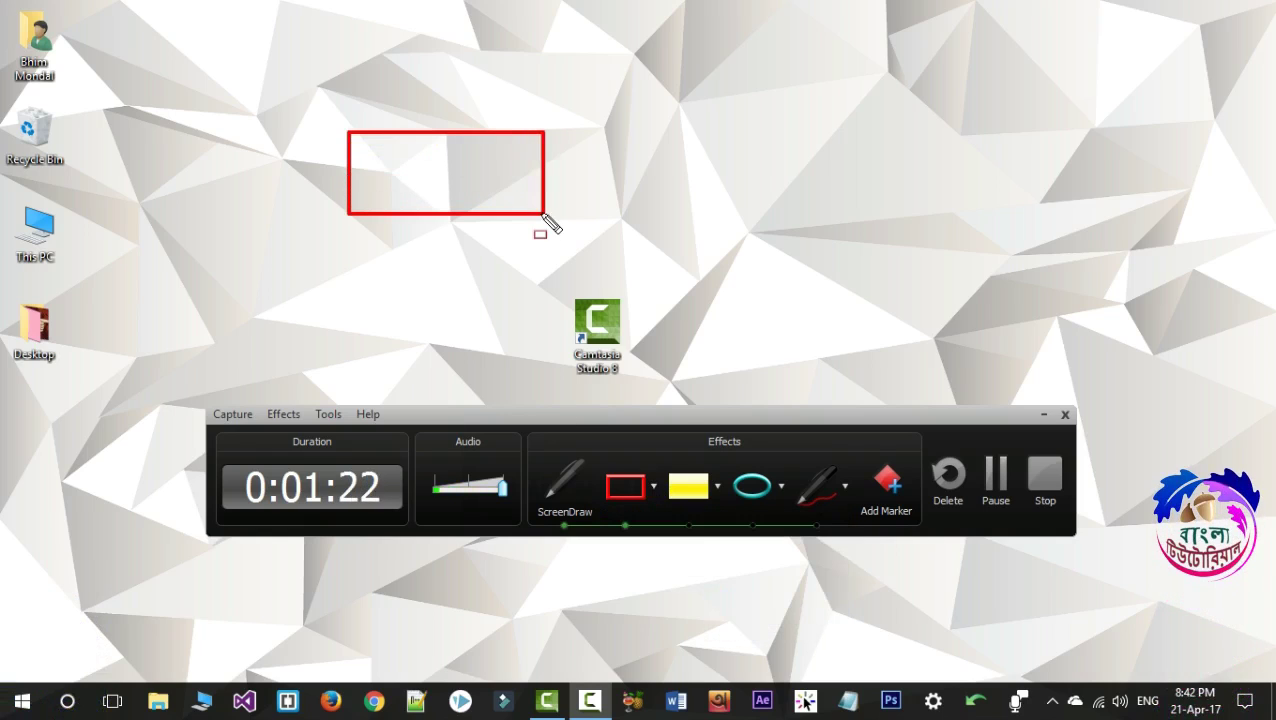
Step: Change the first ScreenDraw tool to Ellipse and draw a wide red ellipse beside the red frame
click(653, 487)
mouse_move(672, 522)
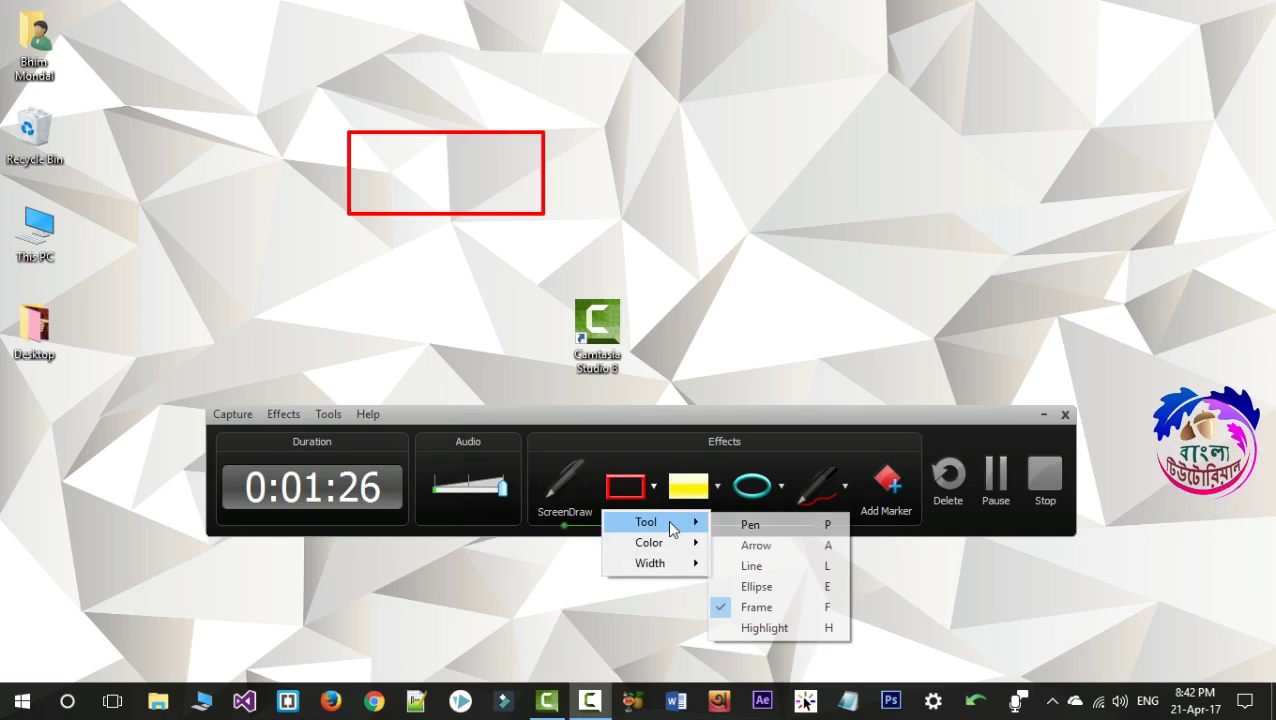
click(764, 596)
drag(592, 144, 795, 203)
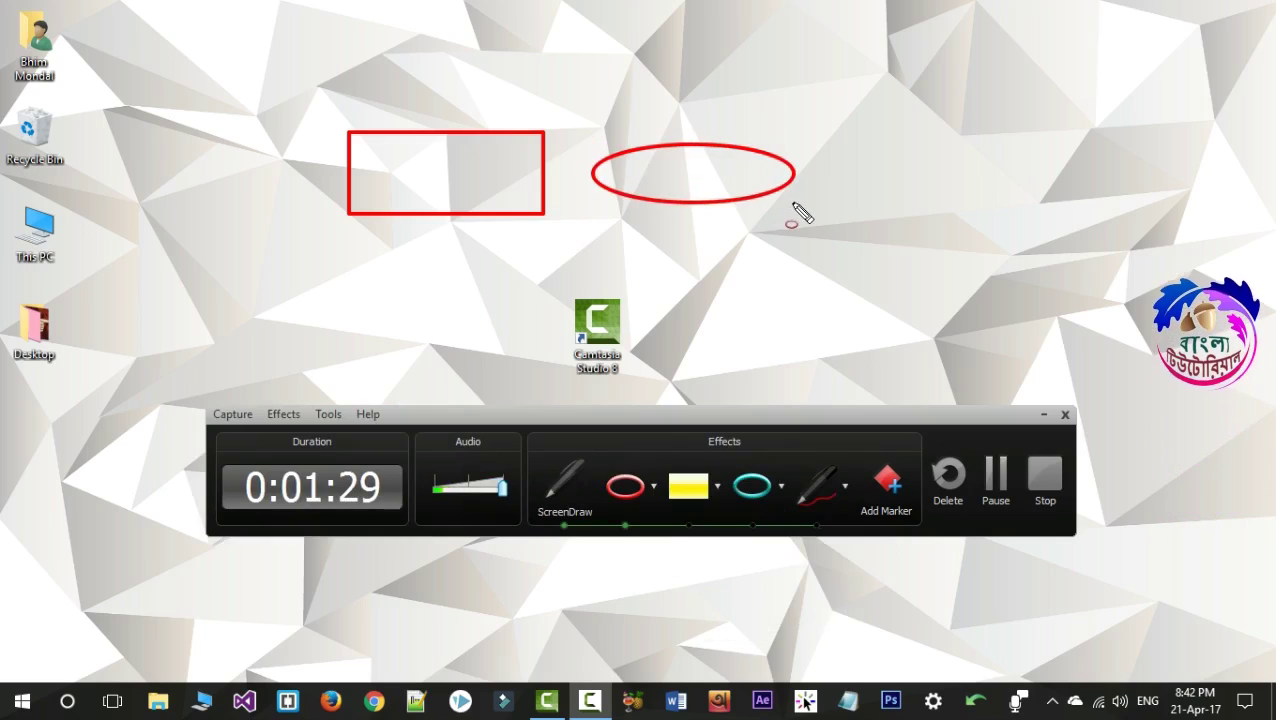
Step: Set the ellipse color to Blue and draw a small blue ellipse above and beyond the red one
click(655, 488)
mouse_move(646, 548)
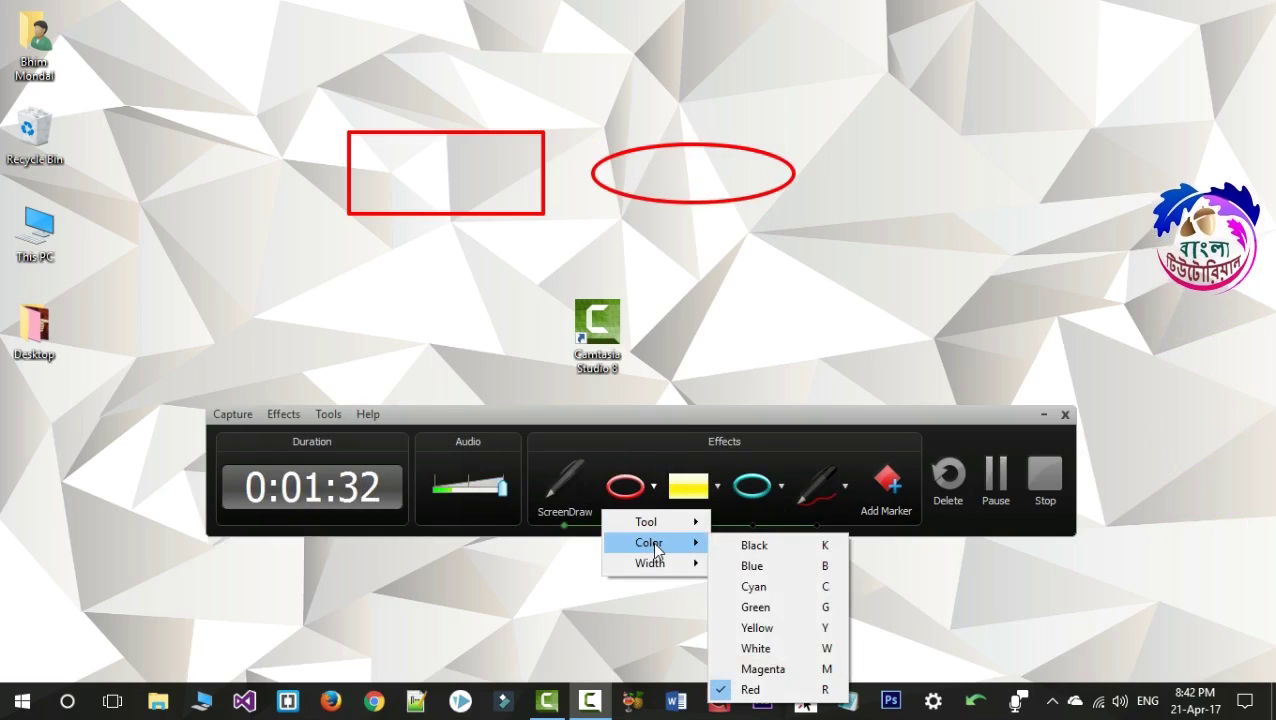
click(758, 576)
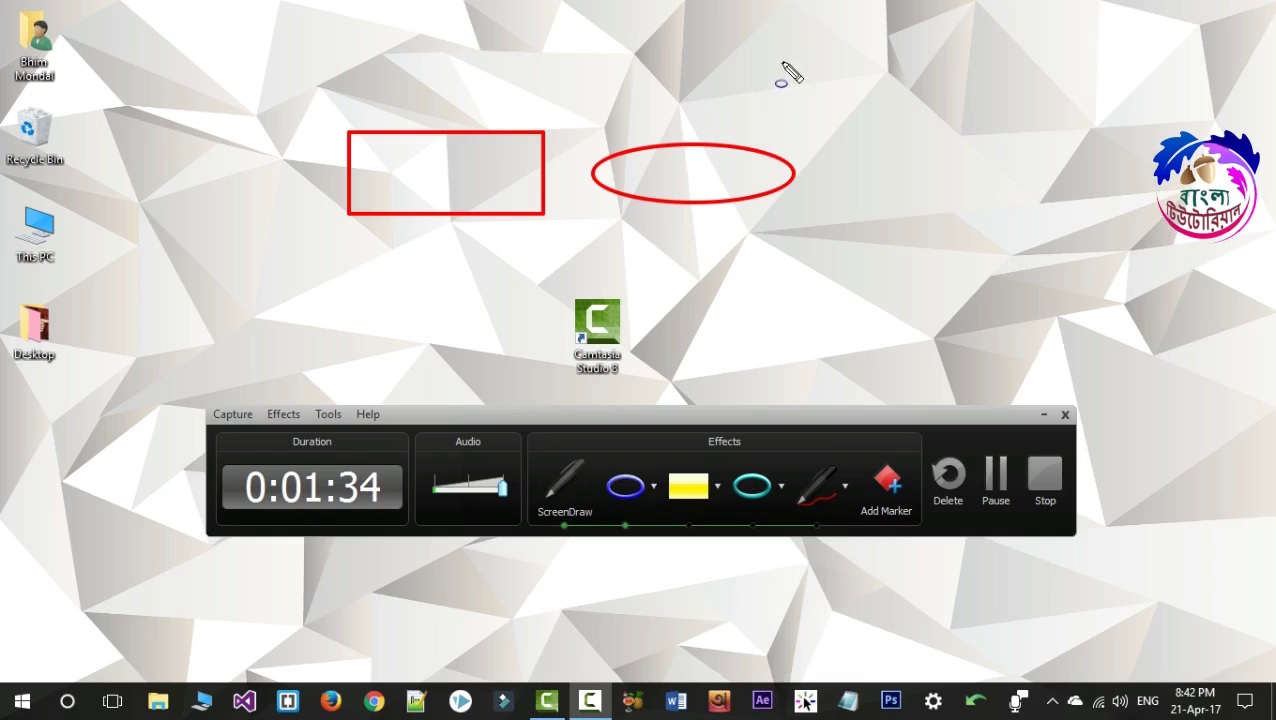
drag(875, 146, 911, 106)
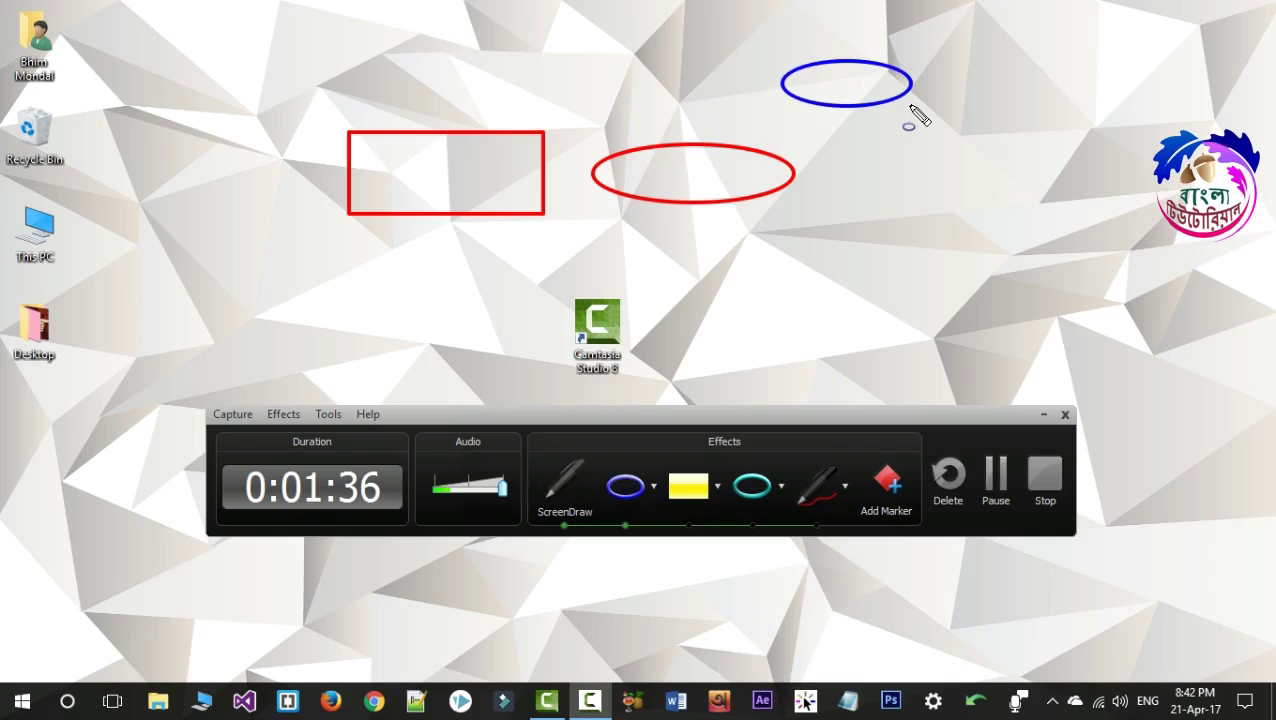
Step: Set the ellipse width to 8 and draw thick blue ellipses on the empty desktop and around the Camtasia Studio 8 shortcut
click(652, 489)
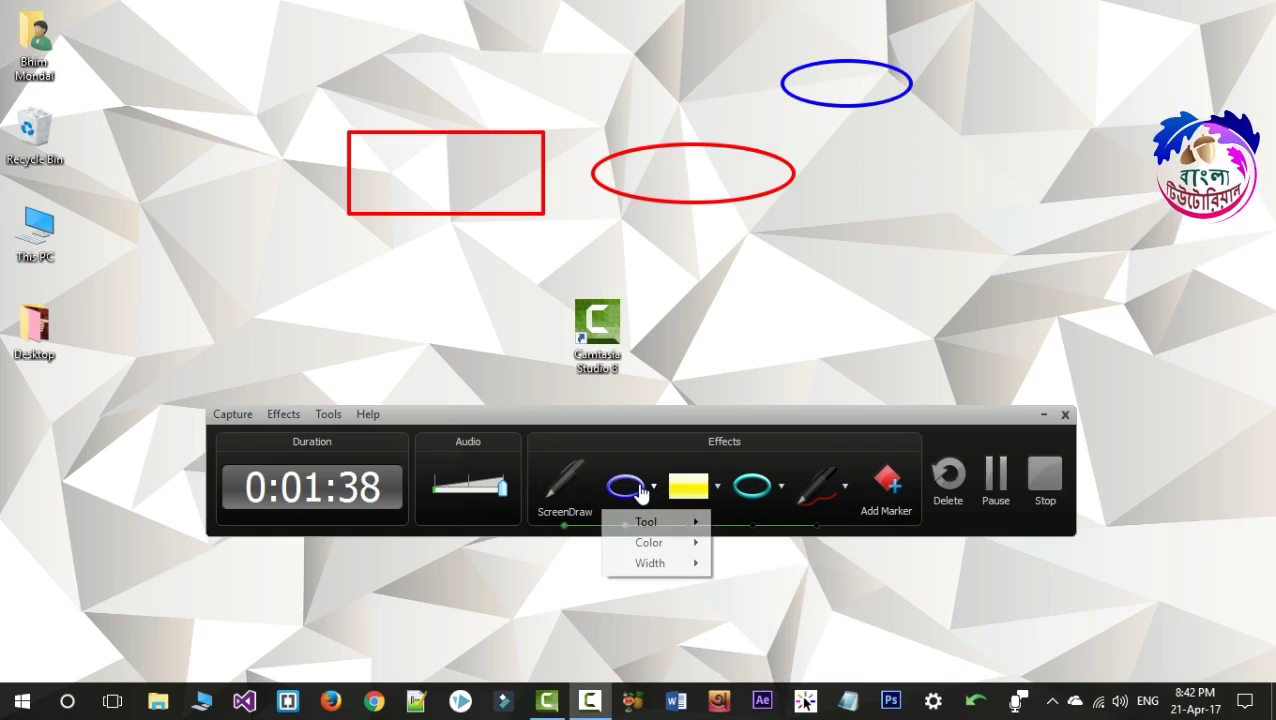
mouse_move(660, 566)
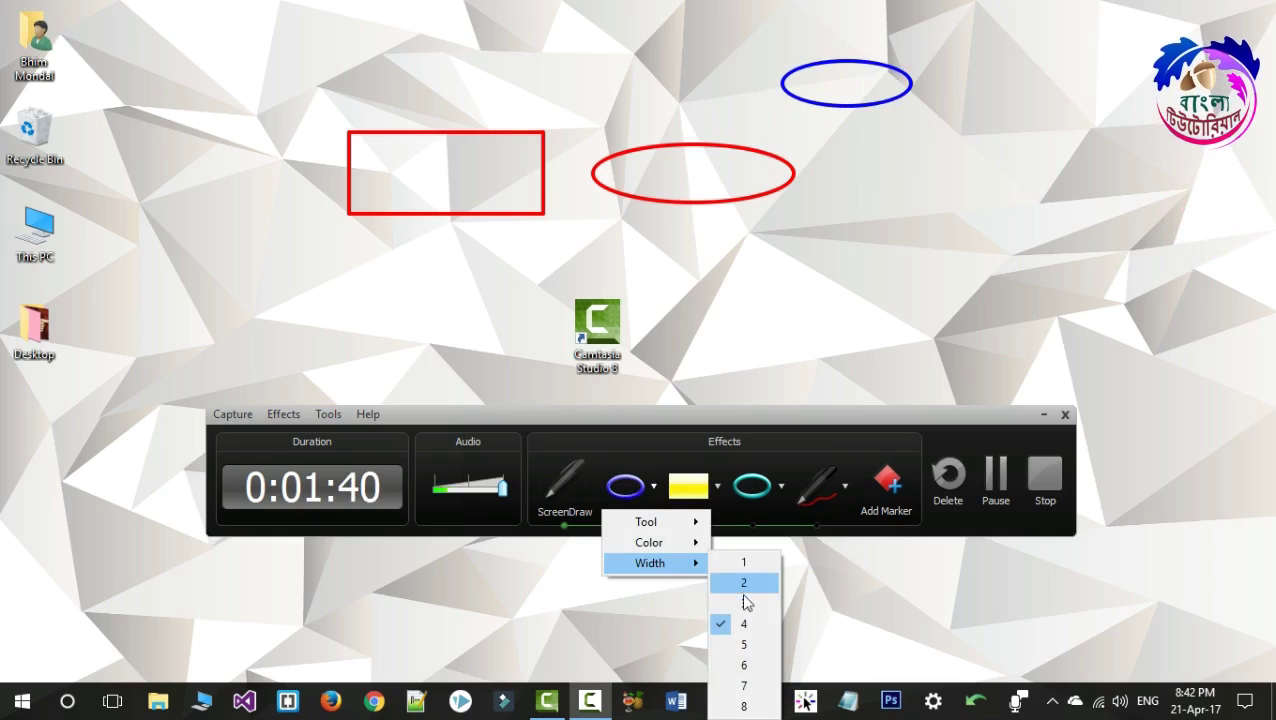
click(750, 705)
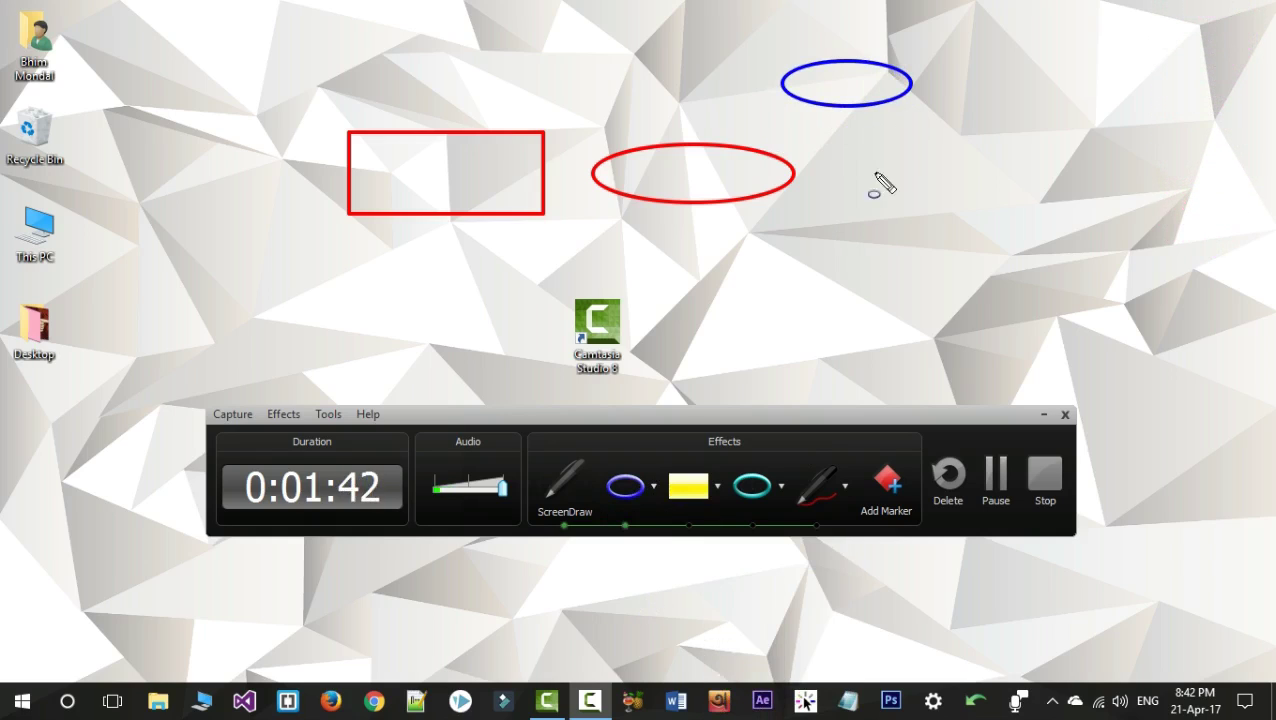
mouse_move(925, 174)
mouse_down()
mouse_move(1010, 274)
mouse_move(1008, 234)
mouse_up()
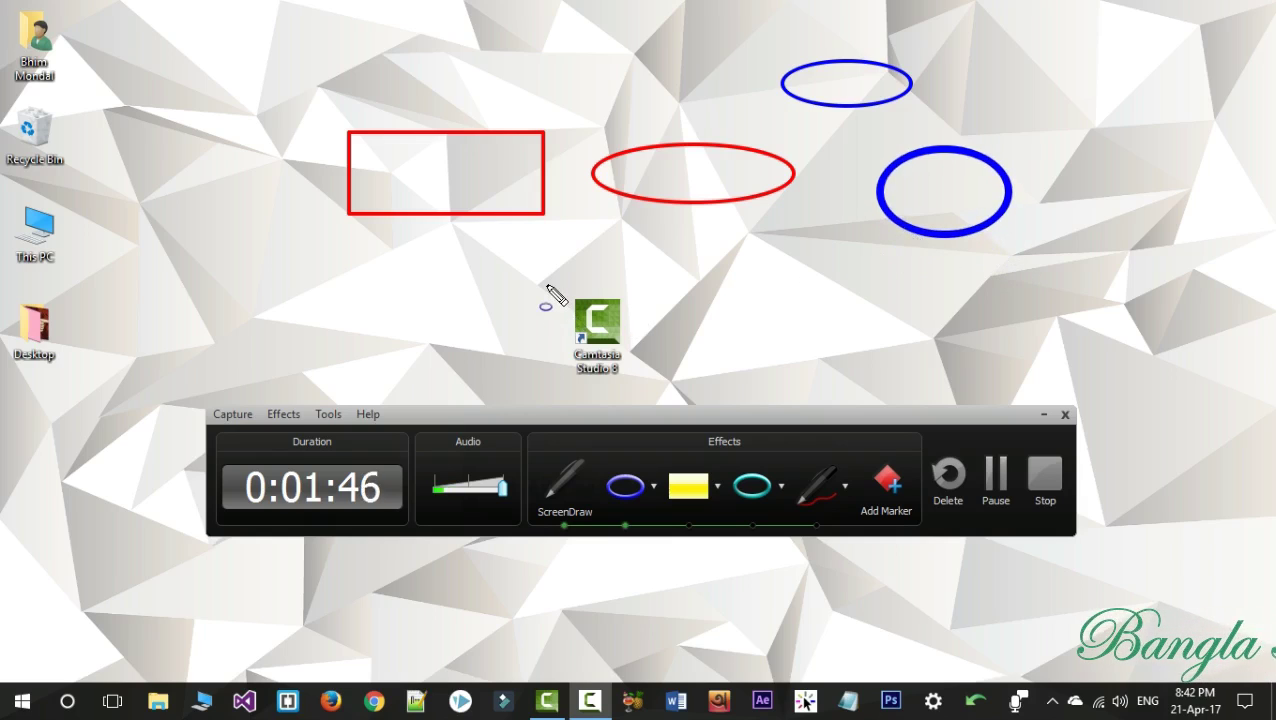
drag(547, 280, 655, 389)
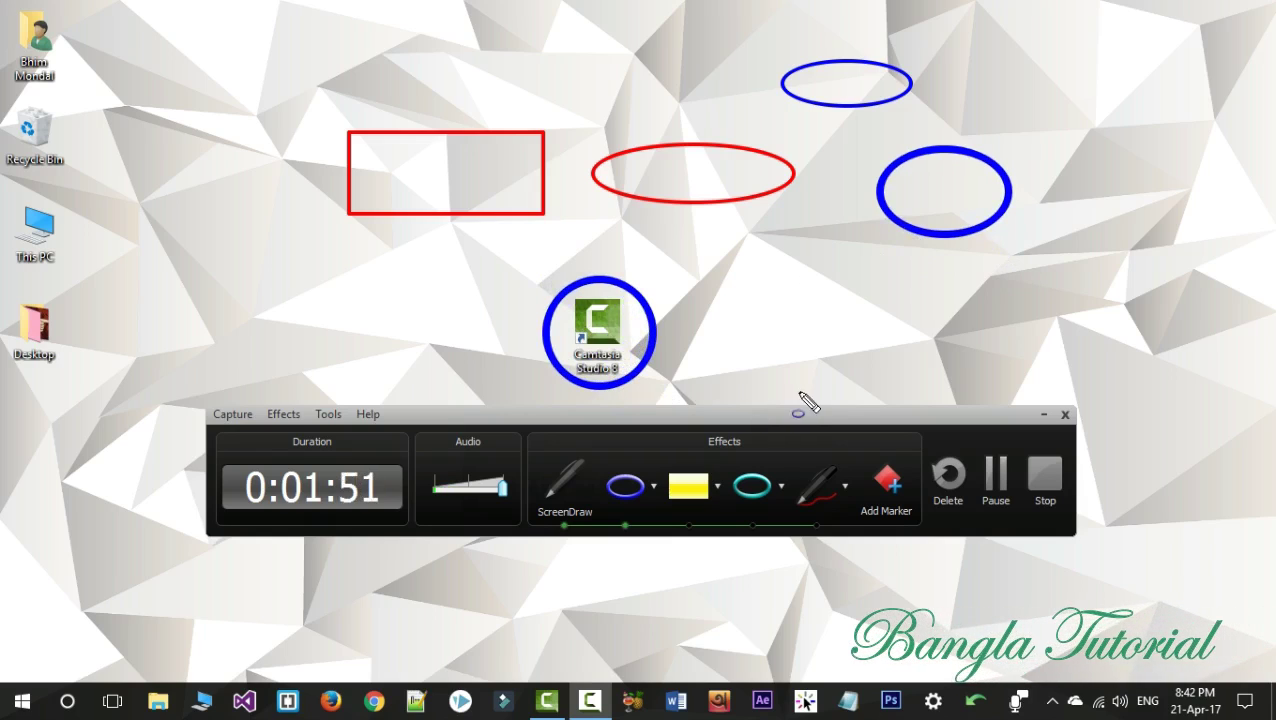
Step: Change the first ScreenDraw tool to Highlight and set its color to Yellow
click(690, 490)
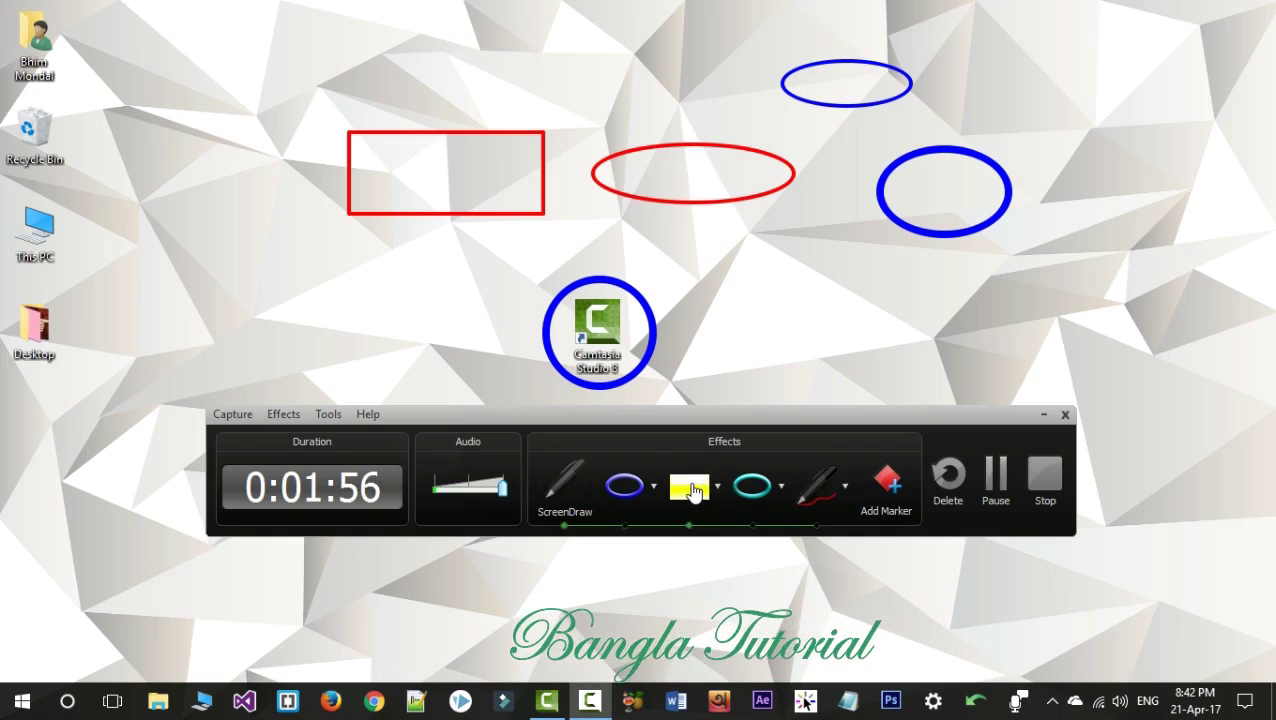
click(653, 487)
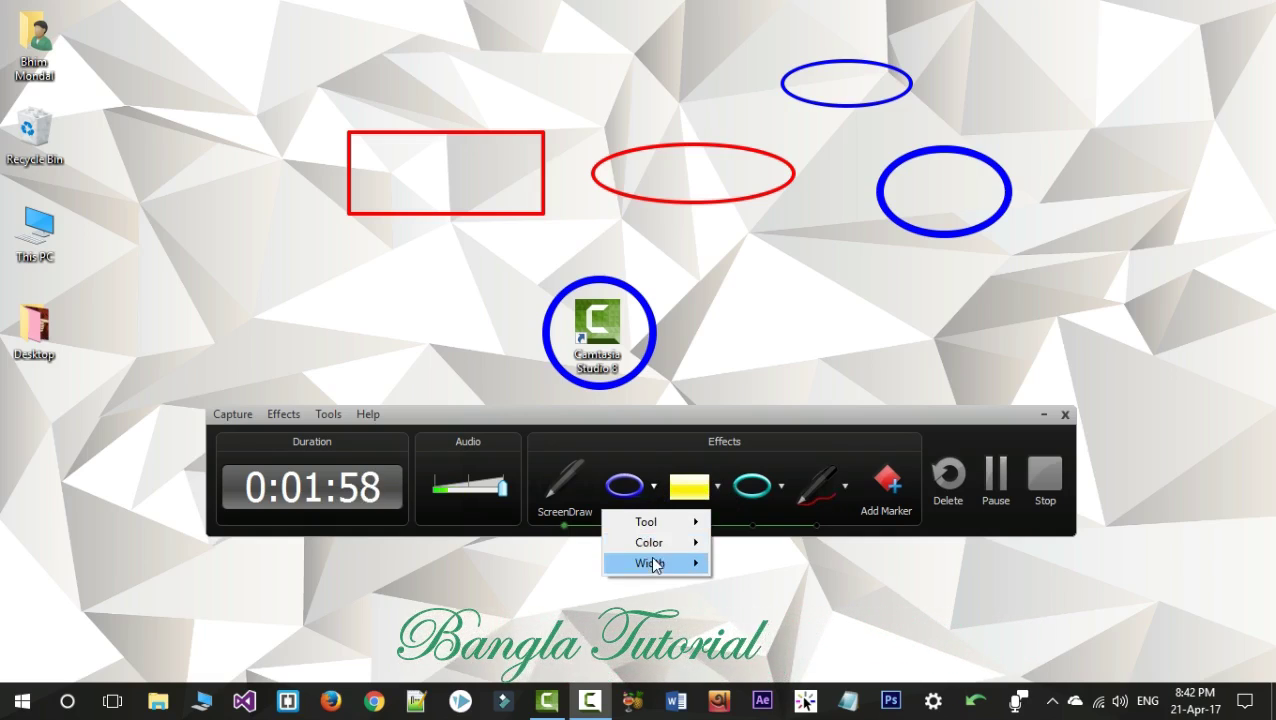
mouse_move(652, 530)
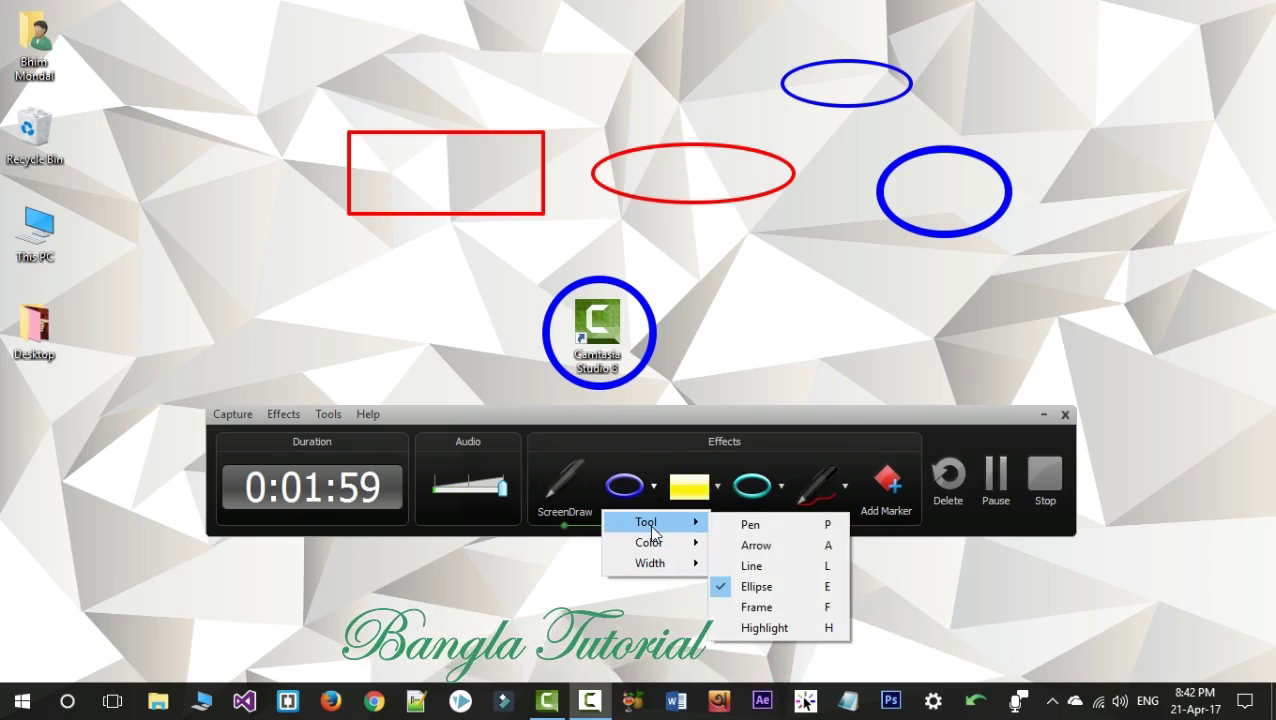
click(768, 624)
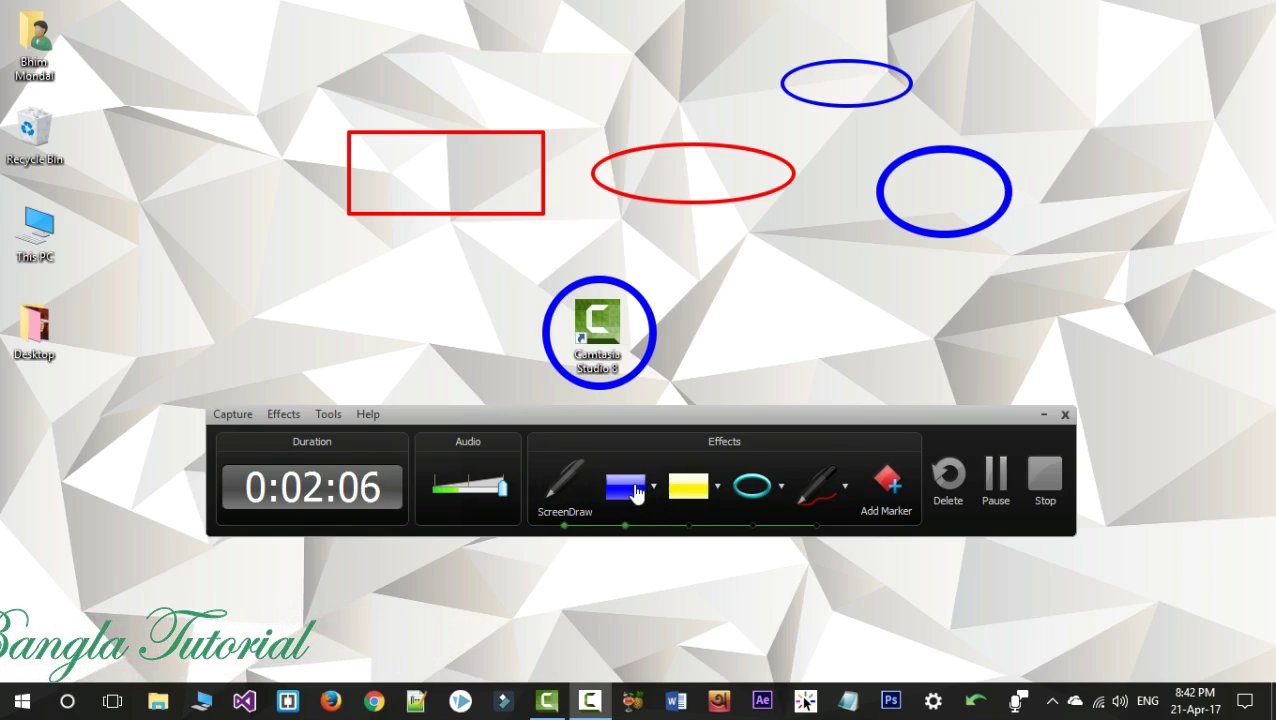
click(653, 487)
mouse_move(649, 542)
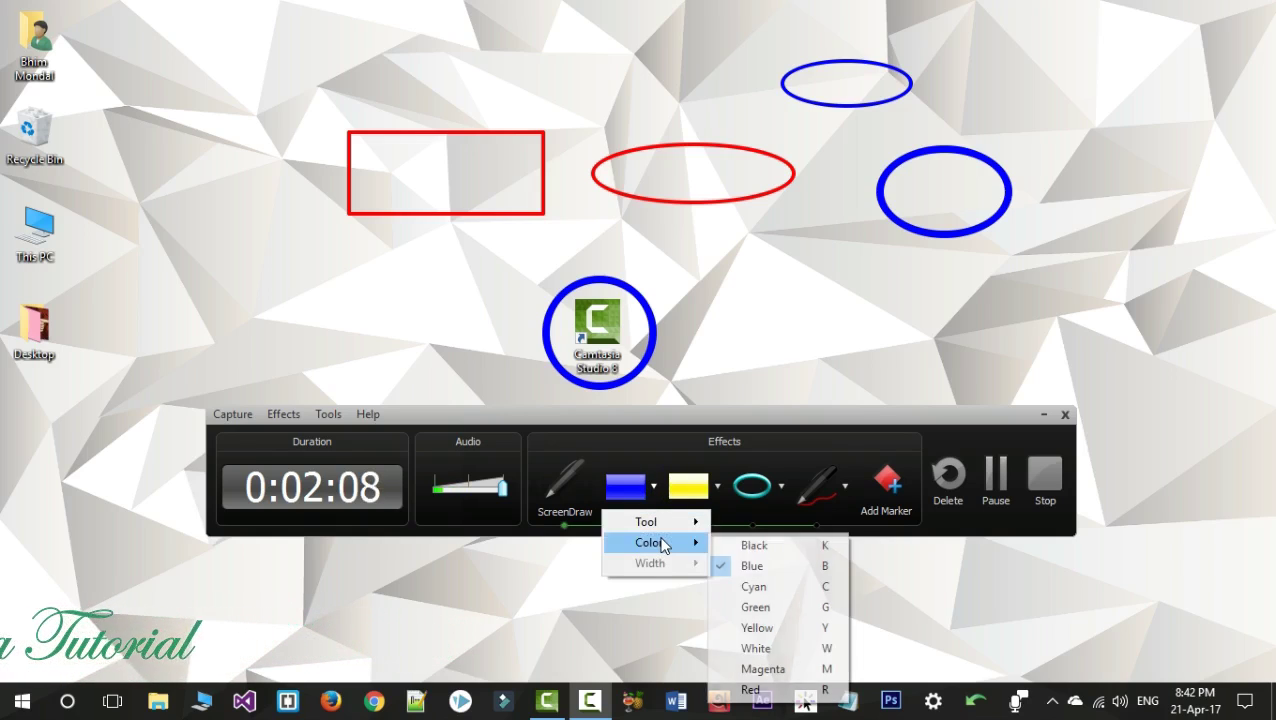
click(777, 627)
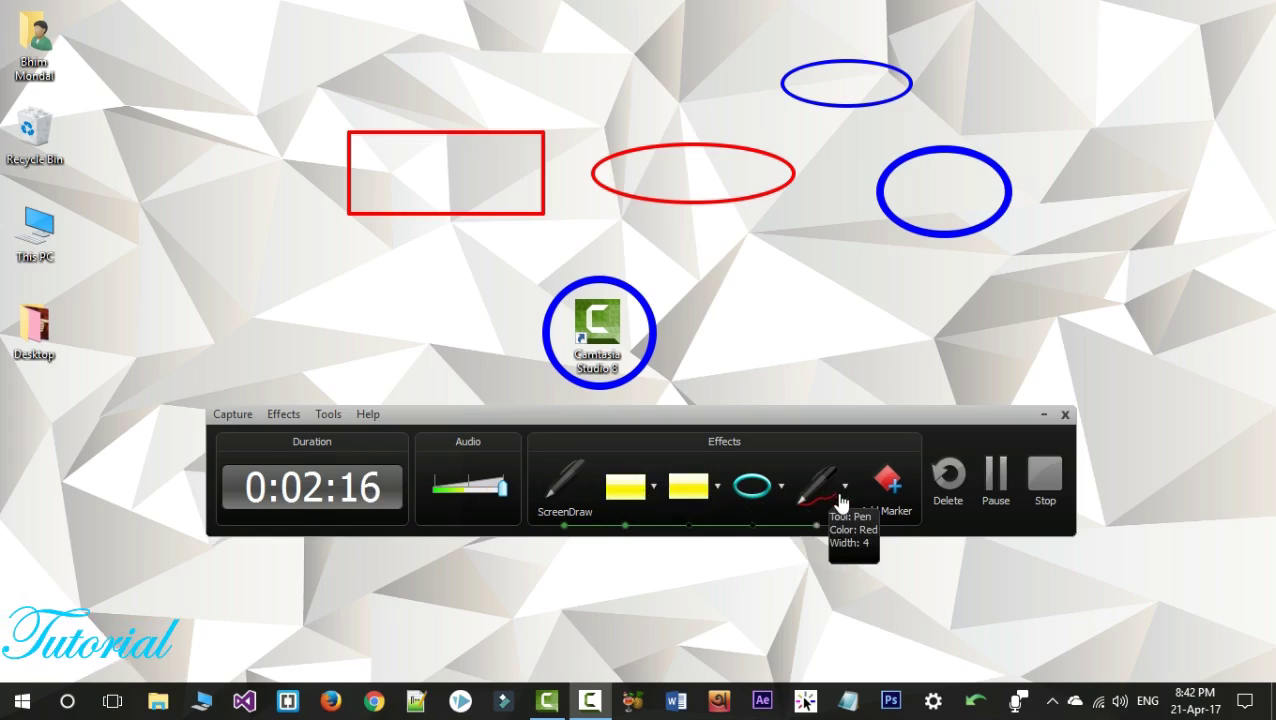
Step: Reconfigure the first ScreenDraw slot as a Blue Frame with a width of 4
click(653, 487)
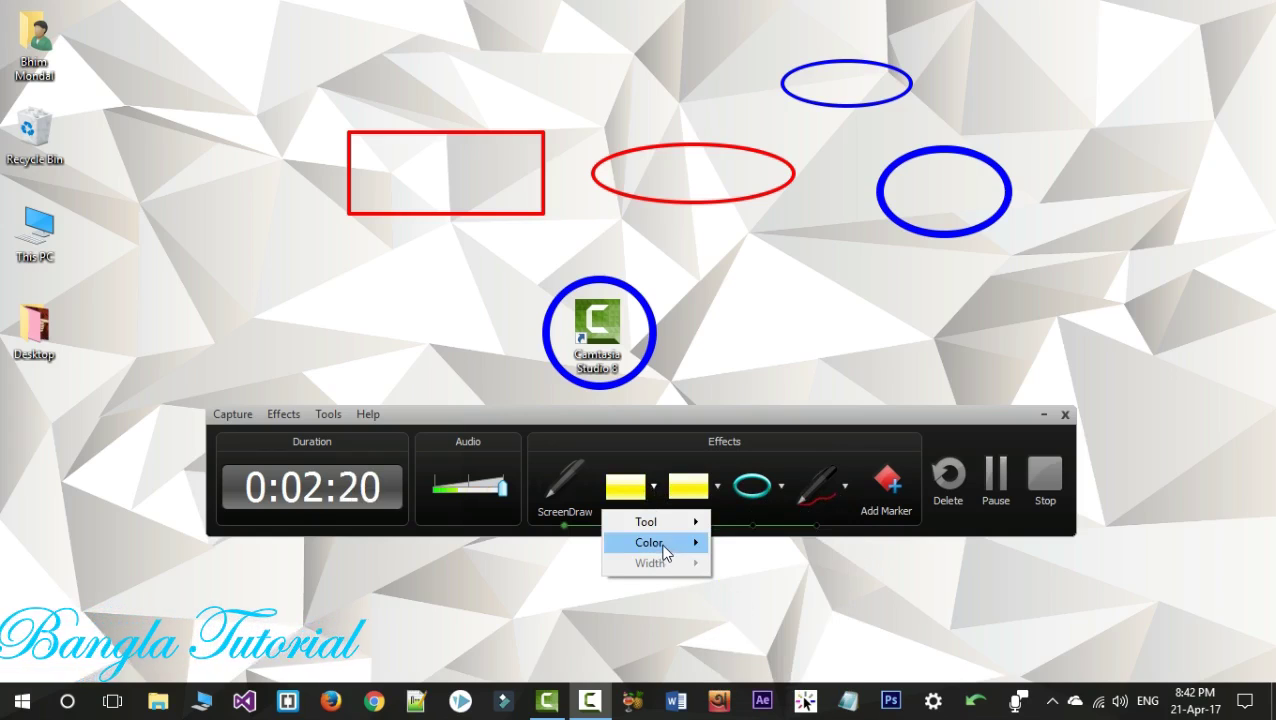
mouse_move(664, 546)
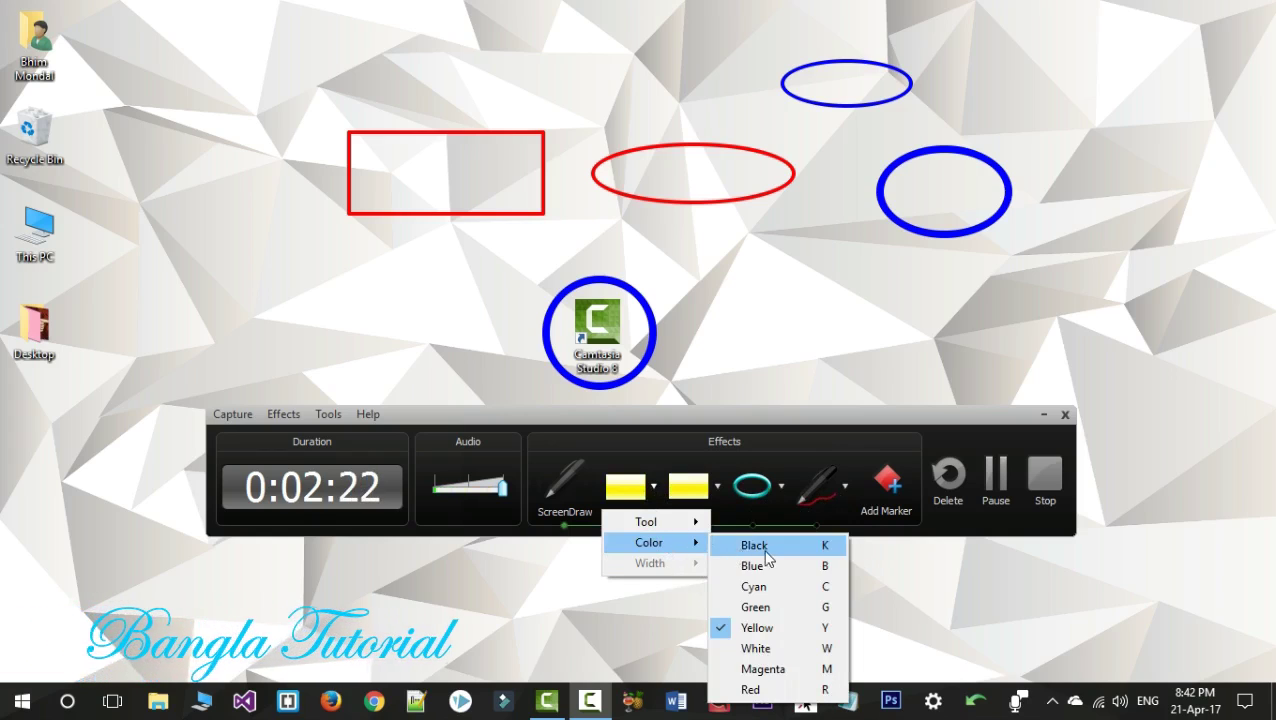
click(769, 566)
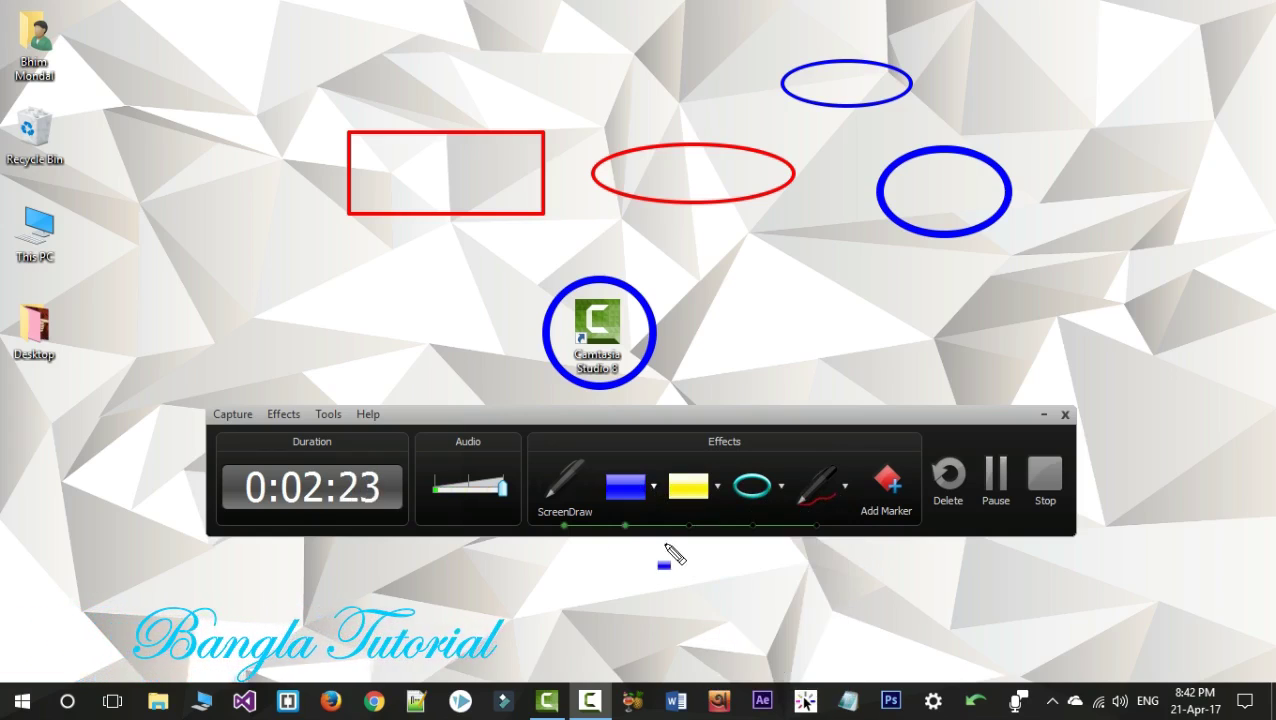
click(653, 487)
mouse_move(650, 522)
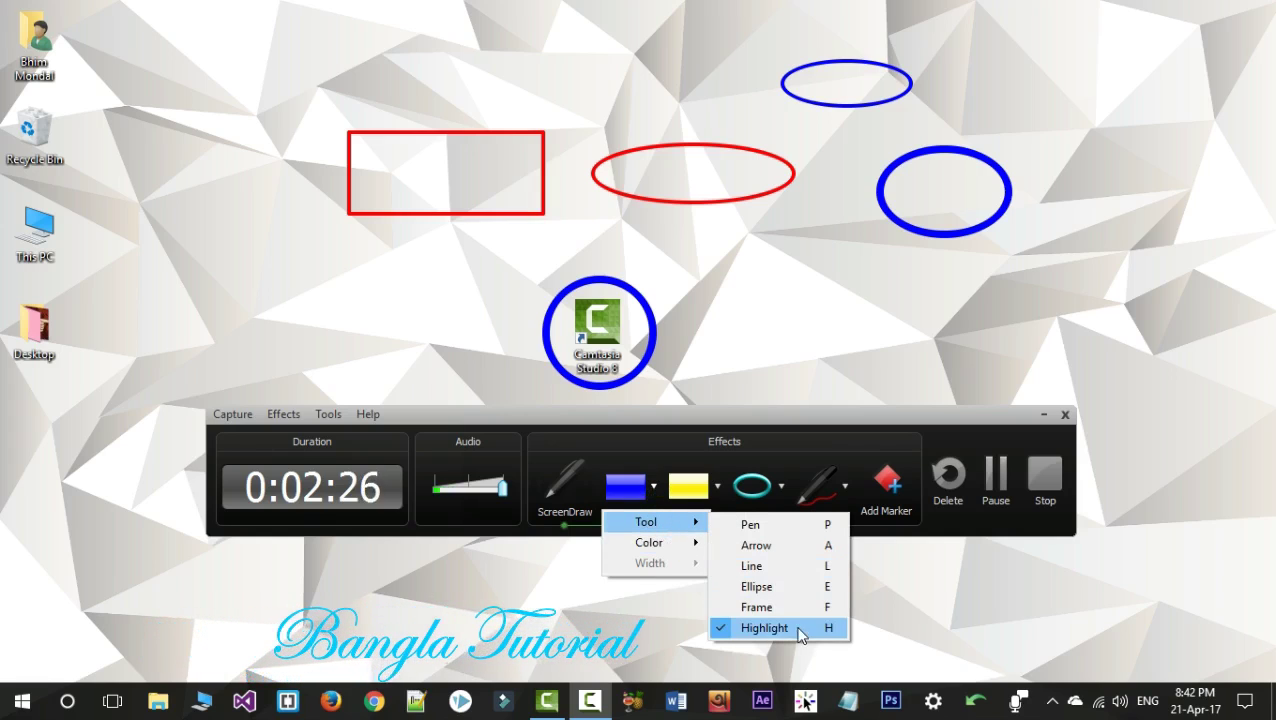
click(766, 607)
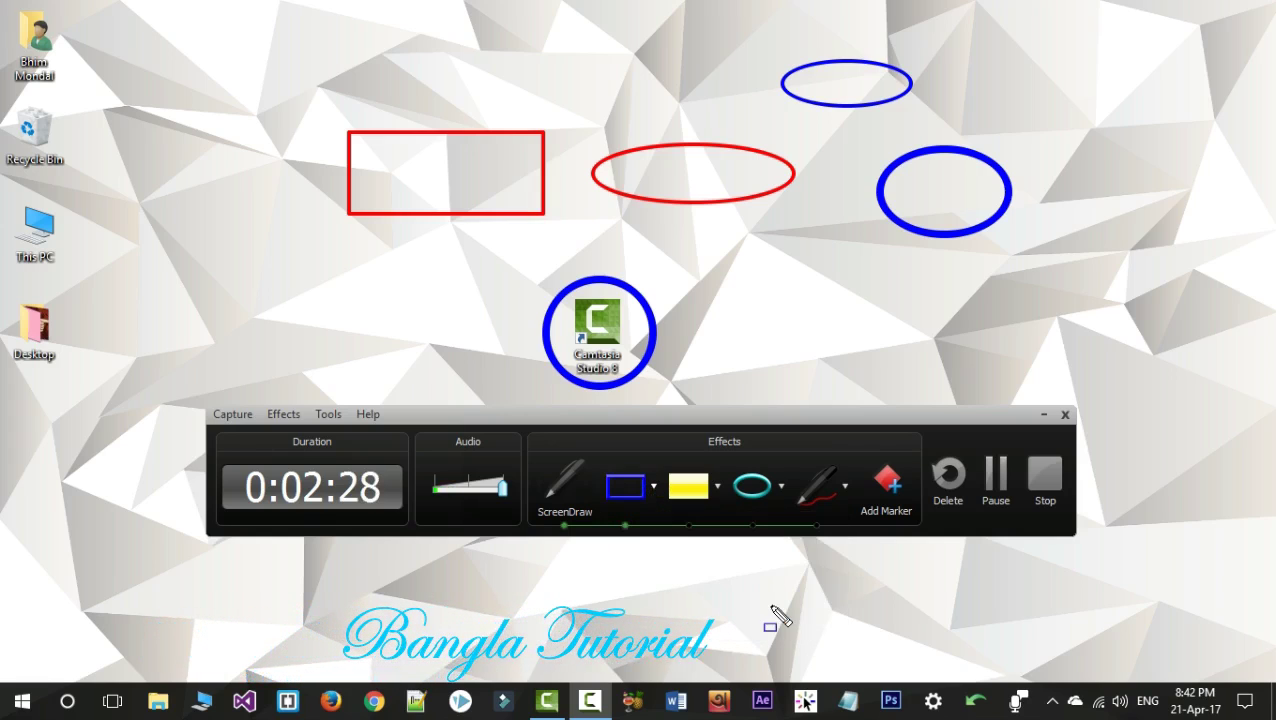
click(653, 488)
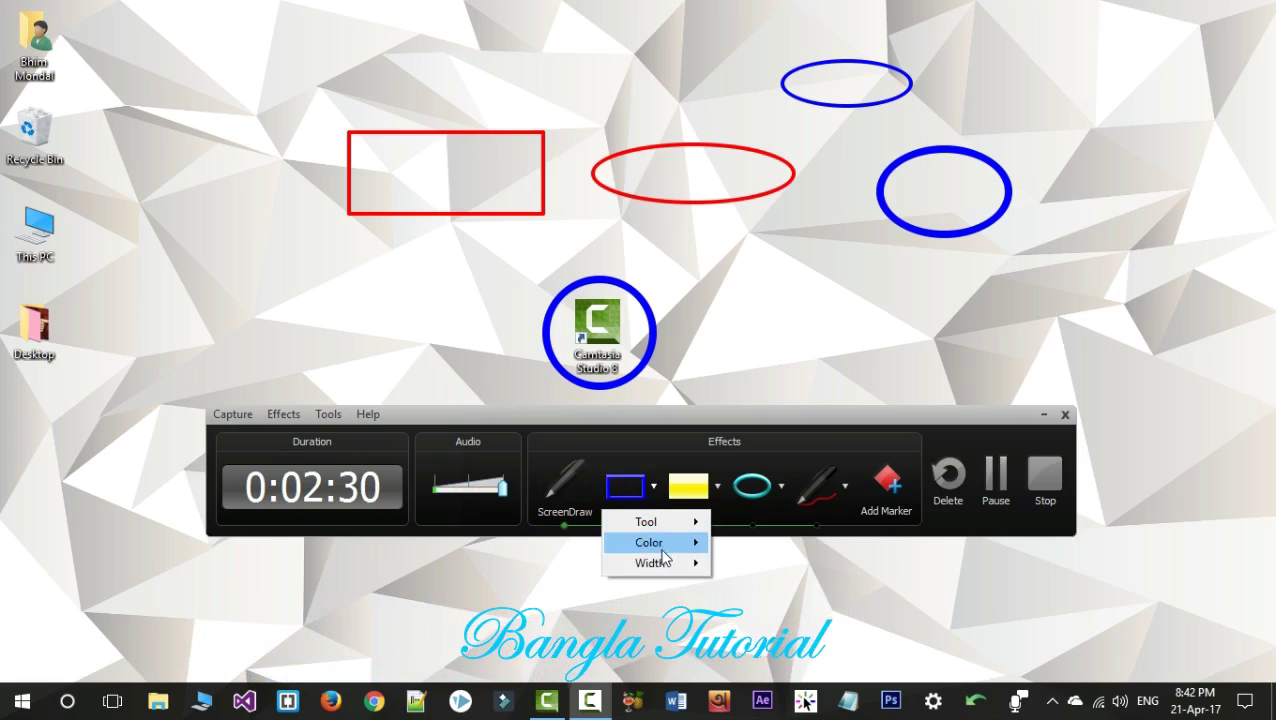
mouse_move(650, 563)
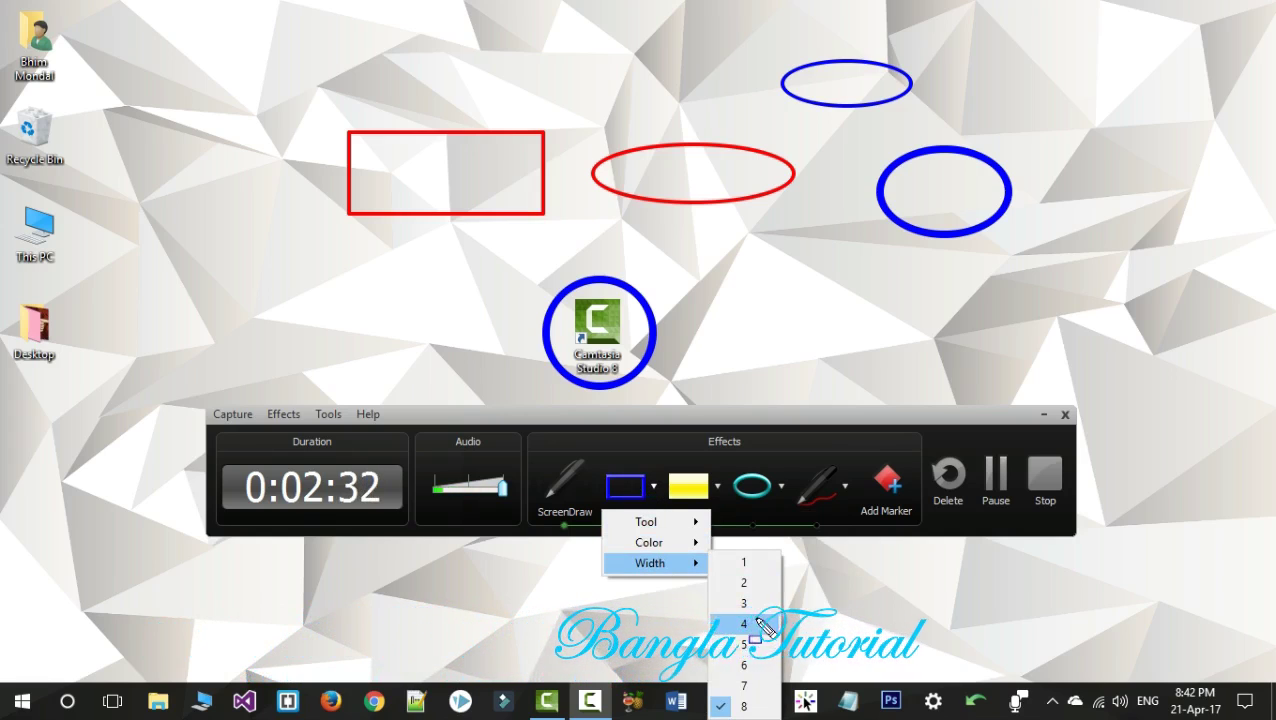
click(760, 622)
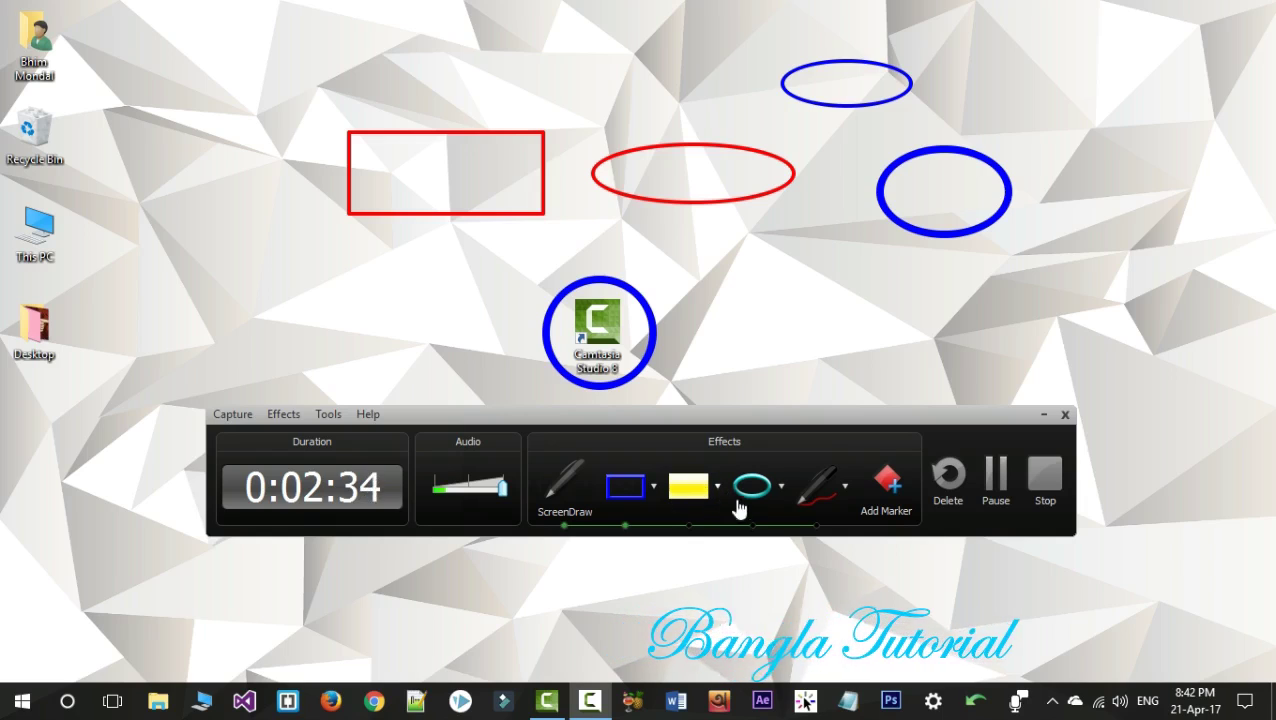
Step: Draw a small cyan ellipse below the red frame and mark the Camtasia Studio 8 shortcut with the yellow highlight
click(752, 489)
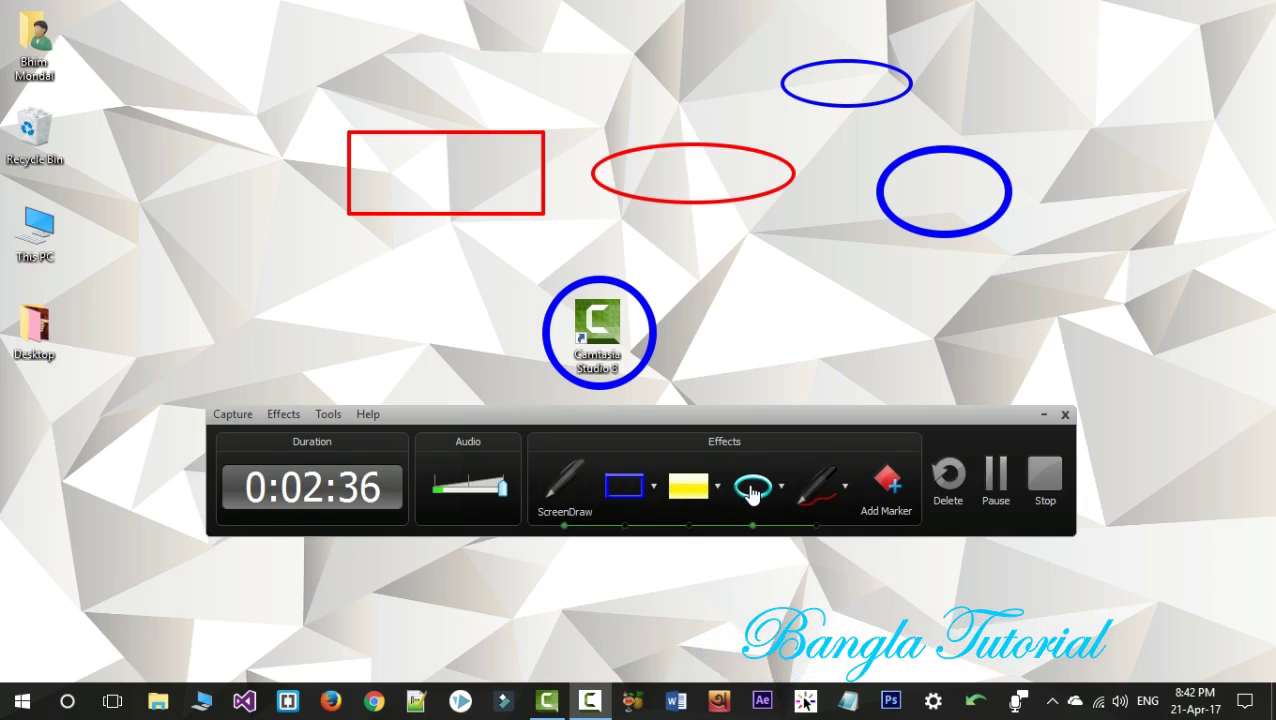
drag(297, 296, 404, 343)
click(682, 489)
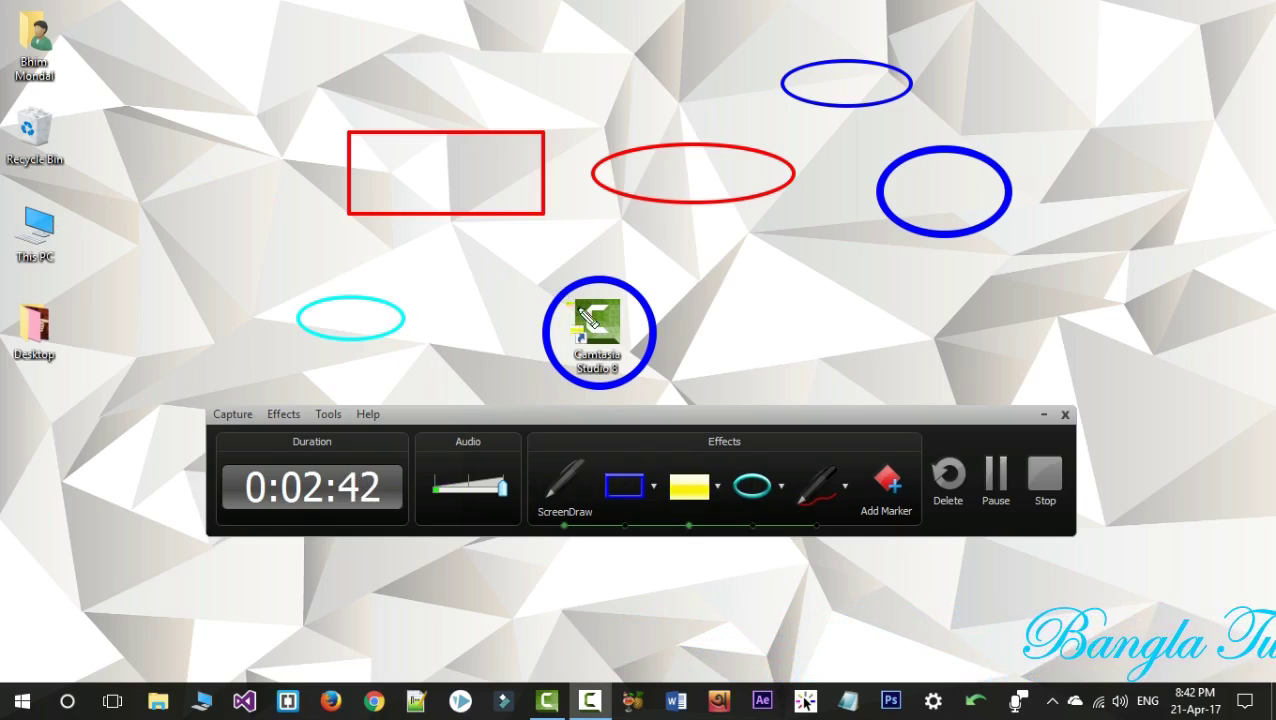
drag(567, 302, 652, 370)
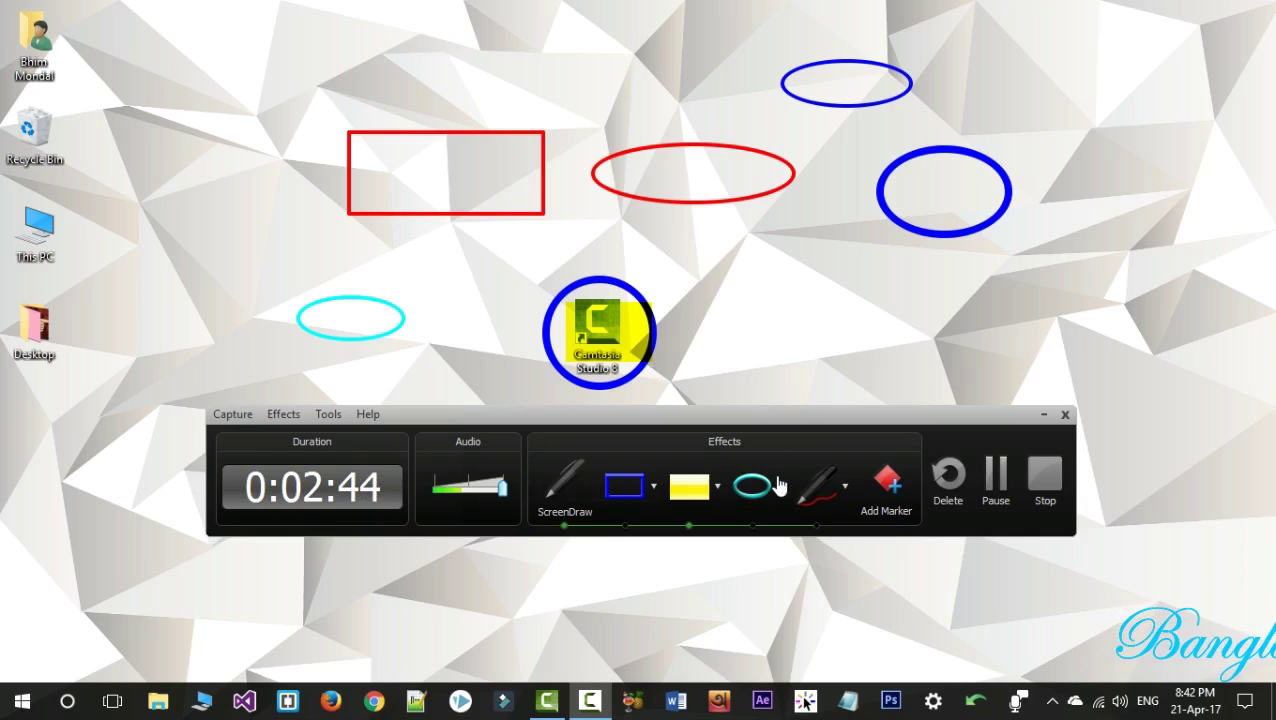
drag(751, 273, 826, 306)
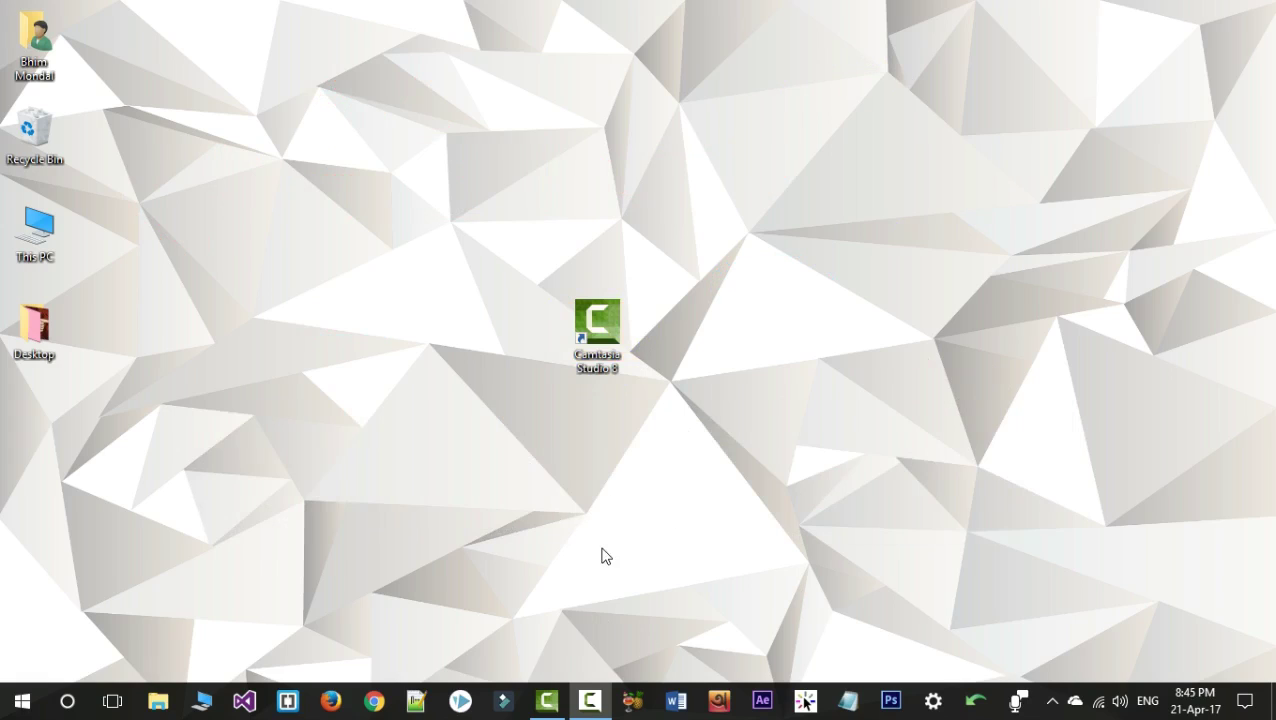
Step: Restore the recorder window briefly, minimize it again and stop the full-screen recording
click(584, 708)
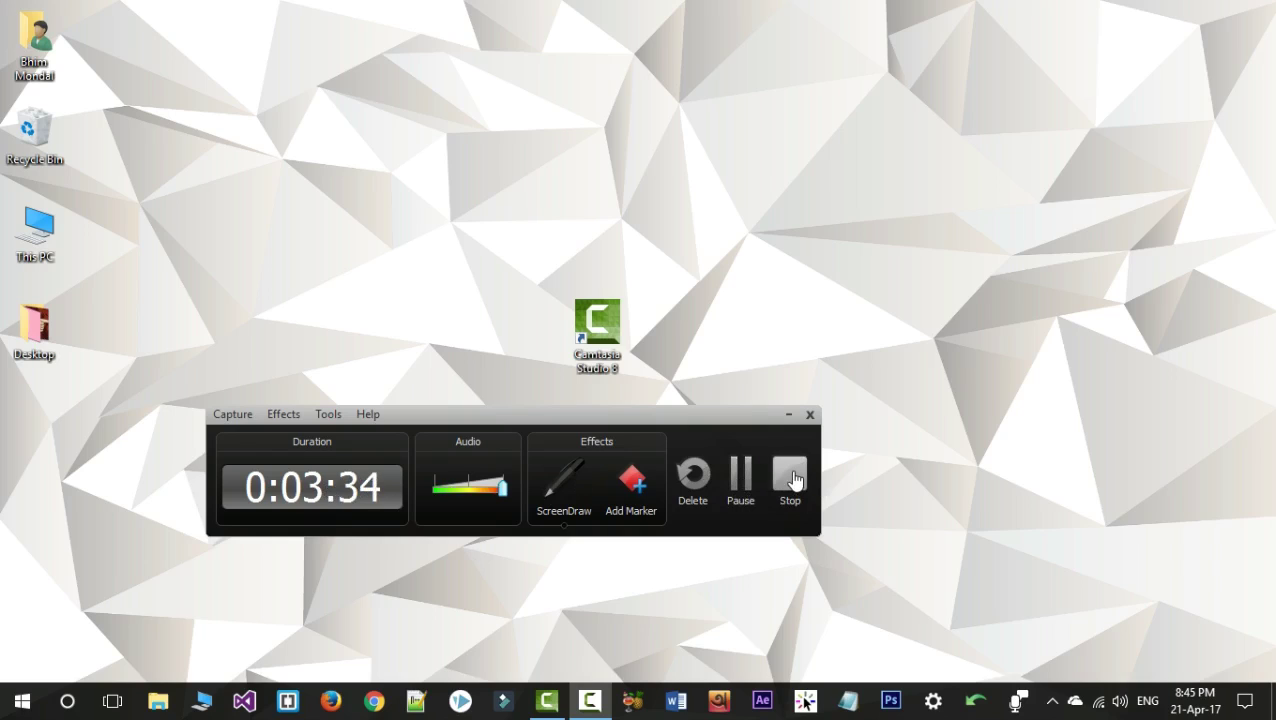
click(789, 418)
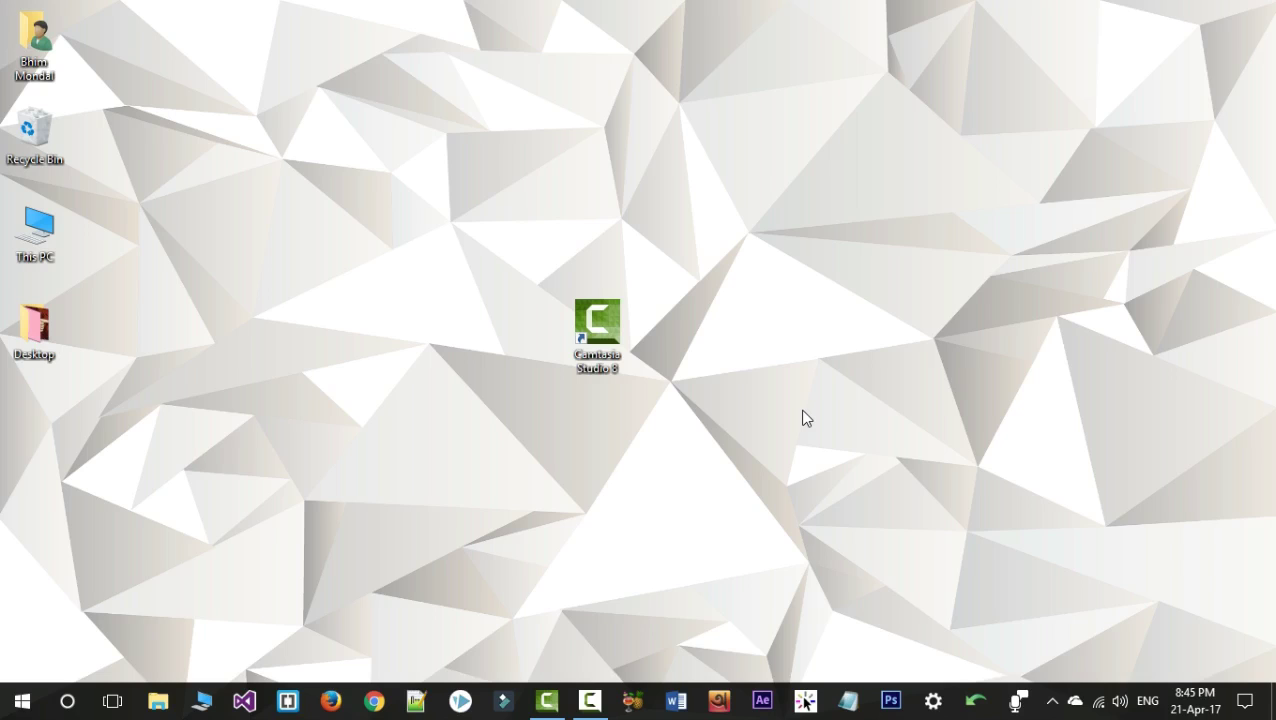
key(F10)
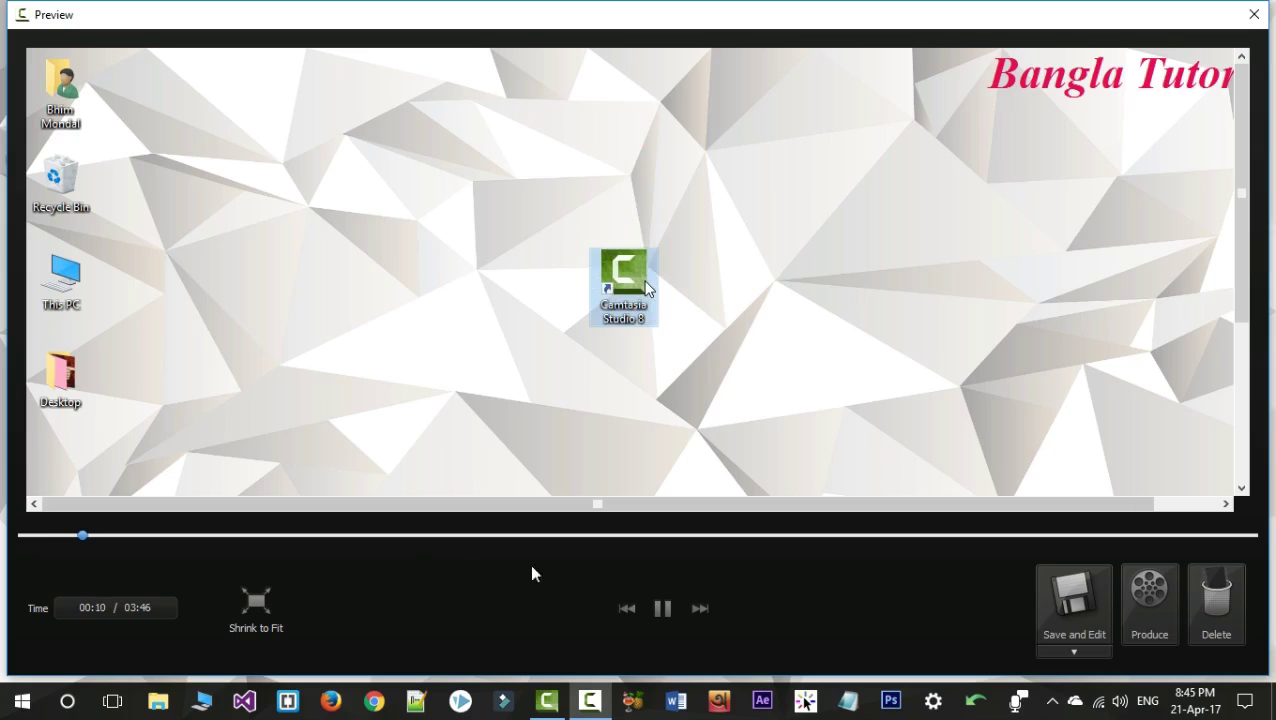
Step: Pause the recording preview and save the recording on the Desktop as capture-1 in .trec format for editing in Camtasia Studio
click(662, 610)
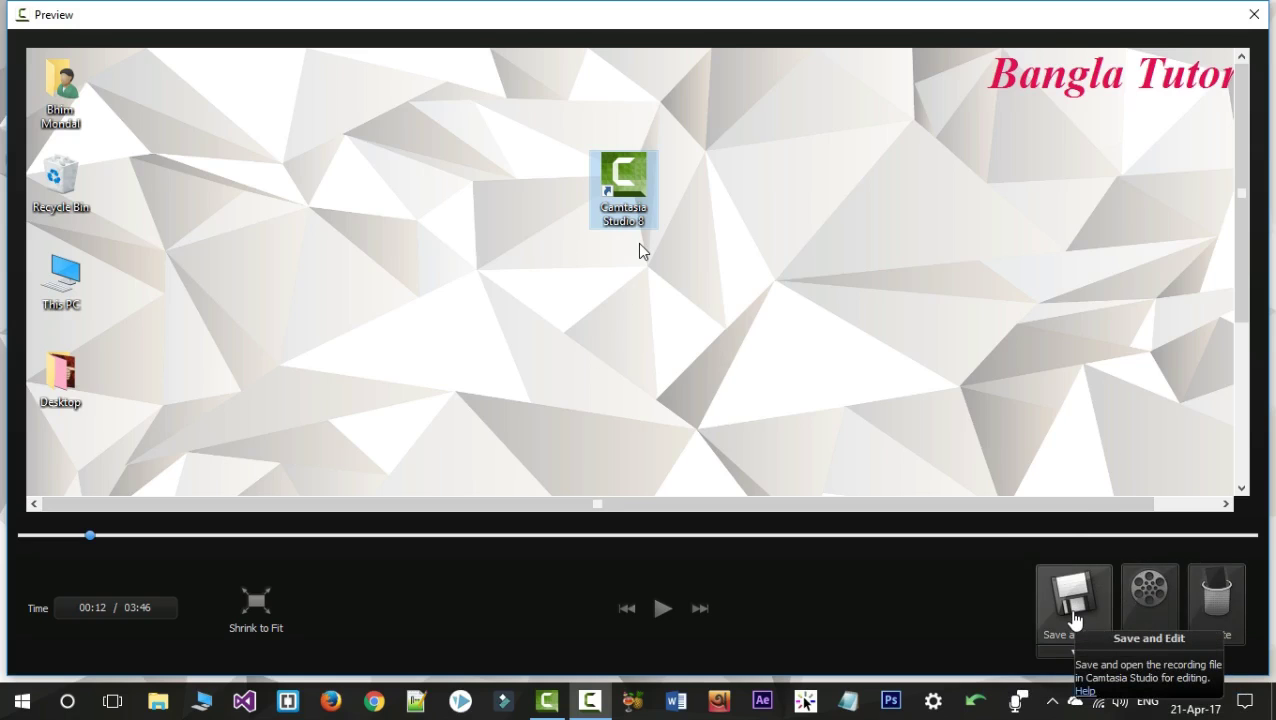
click(1074, 620)
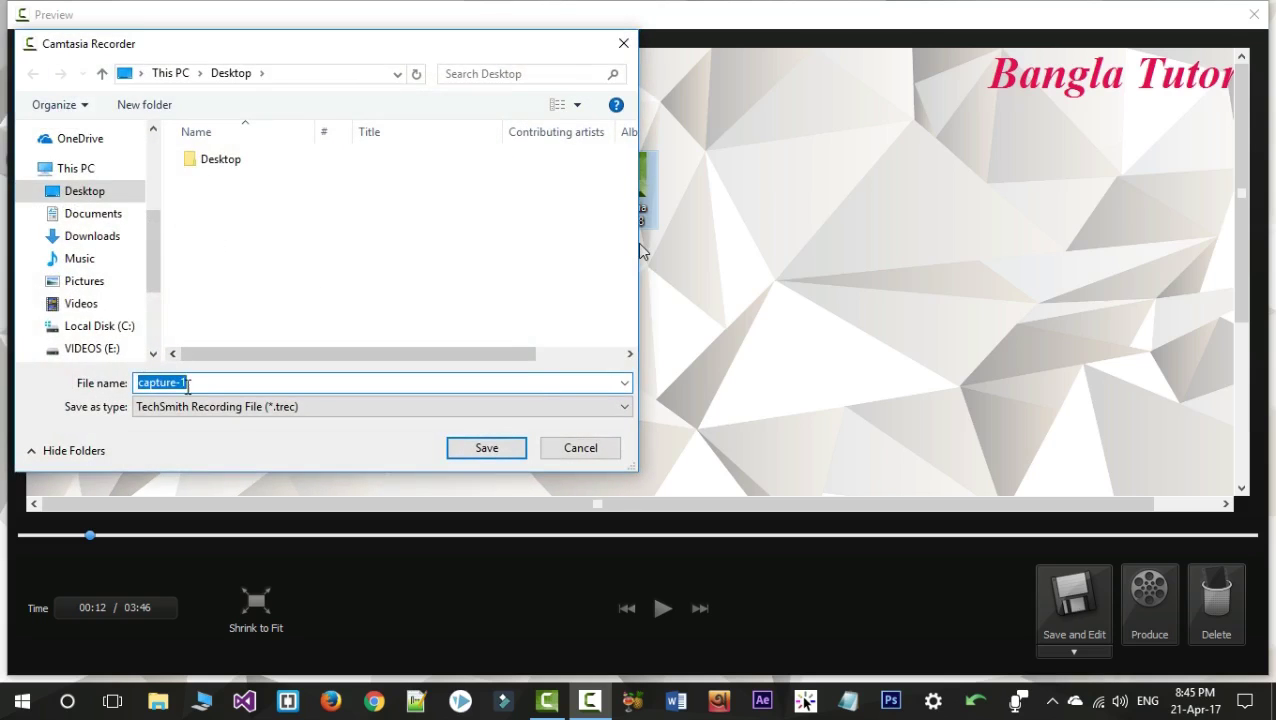
click(486, 452)
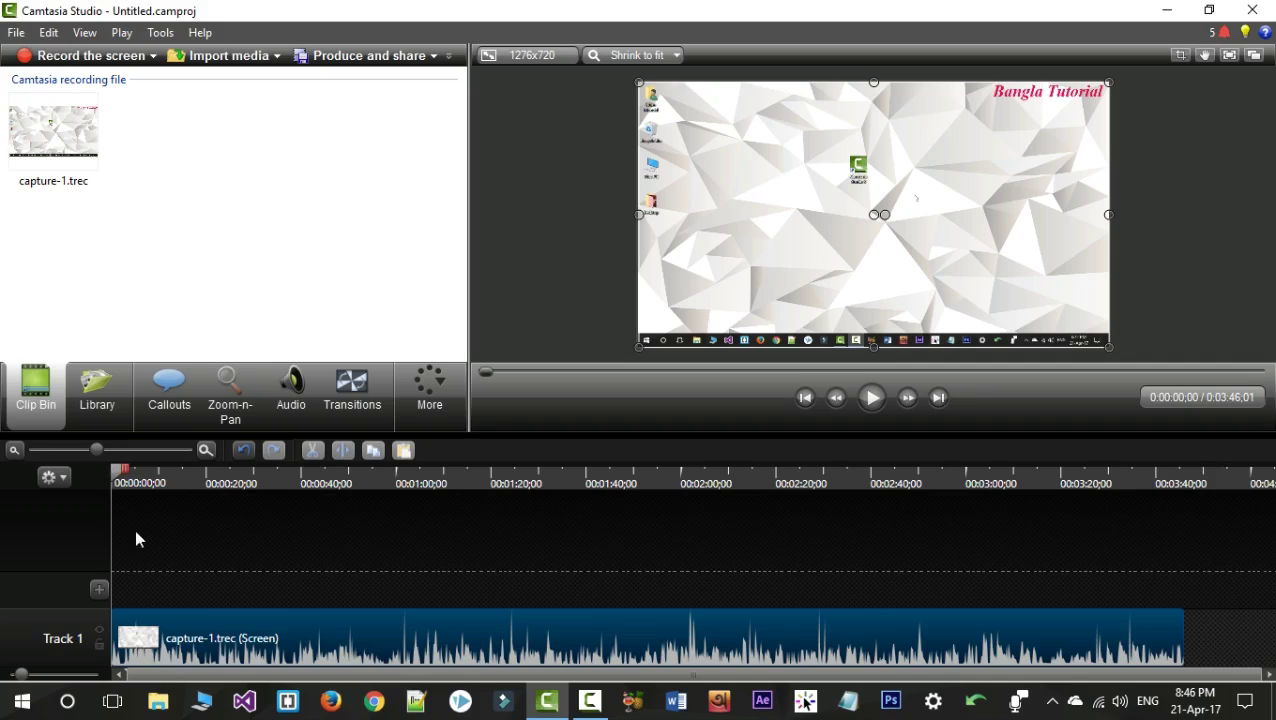
Step: Move the timeline playhead to about 0:00:22 and play a short part of the capture-1 recording
drag(116, 479, 218, 482)
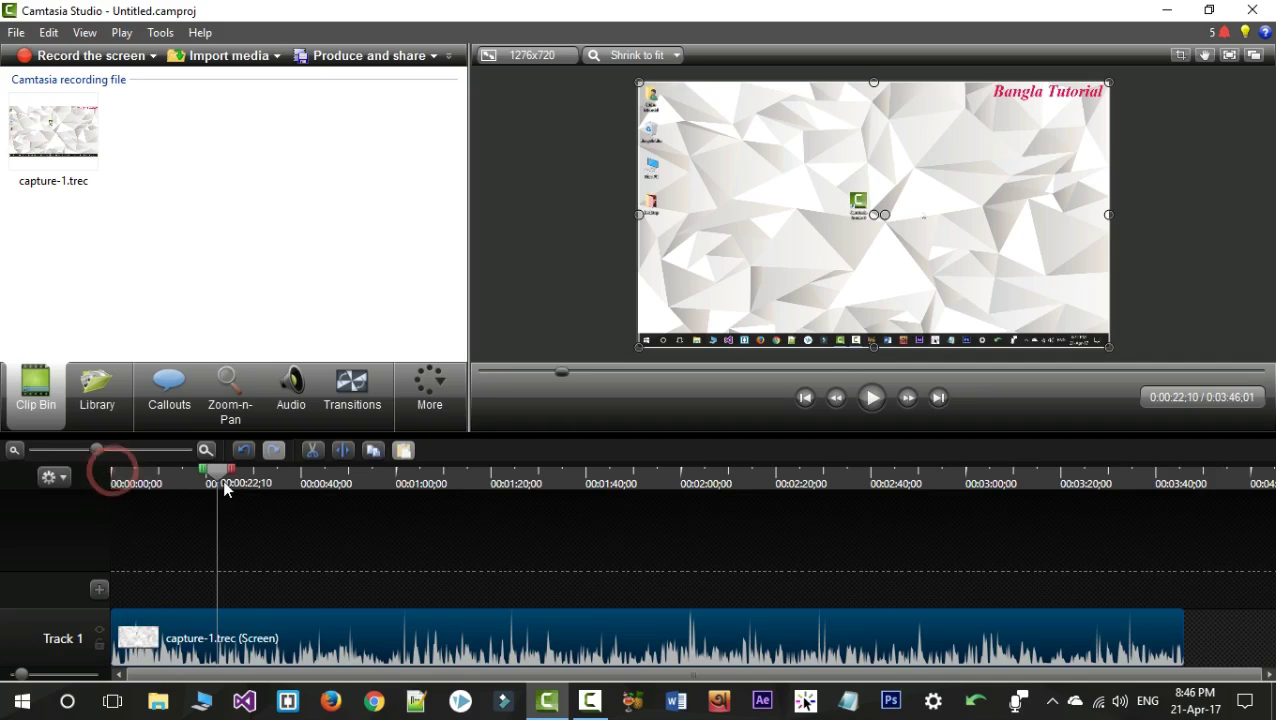
click(872, 398)
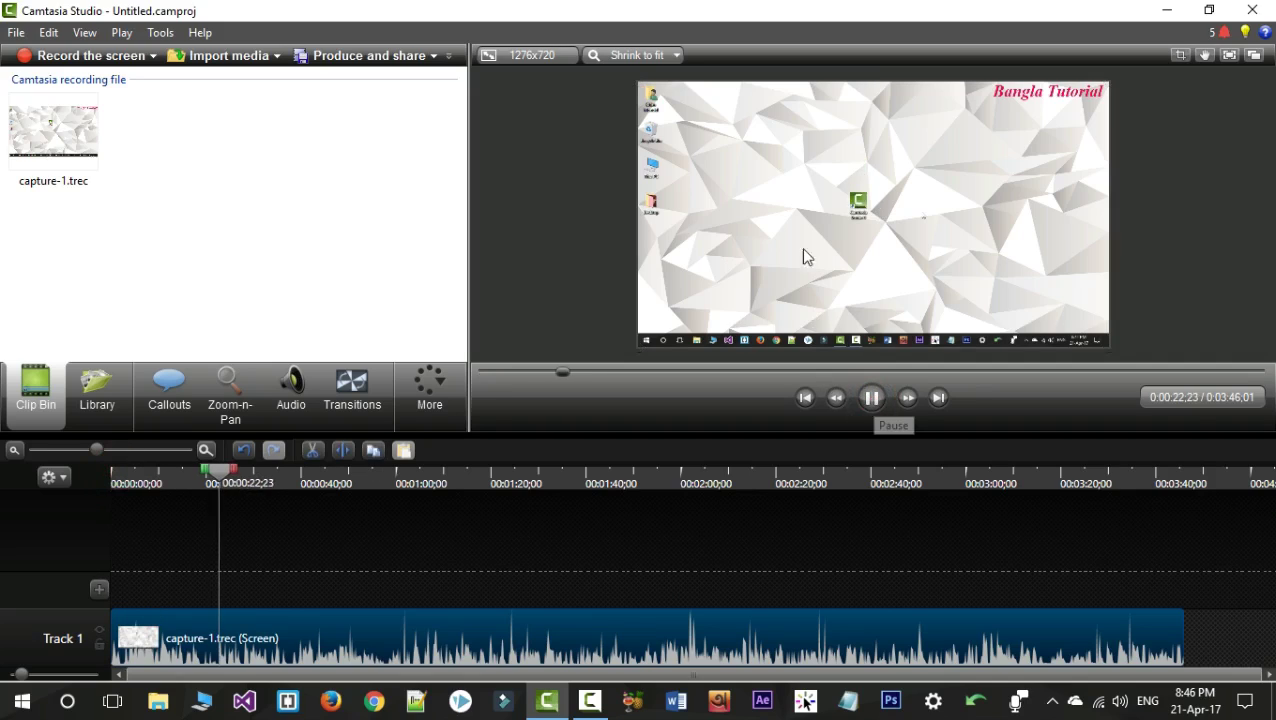
click(872, 398)
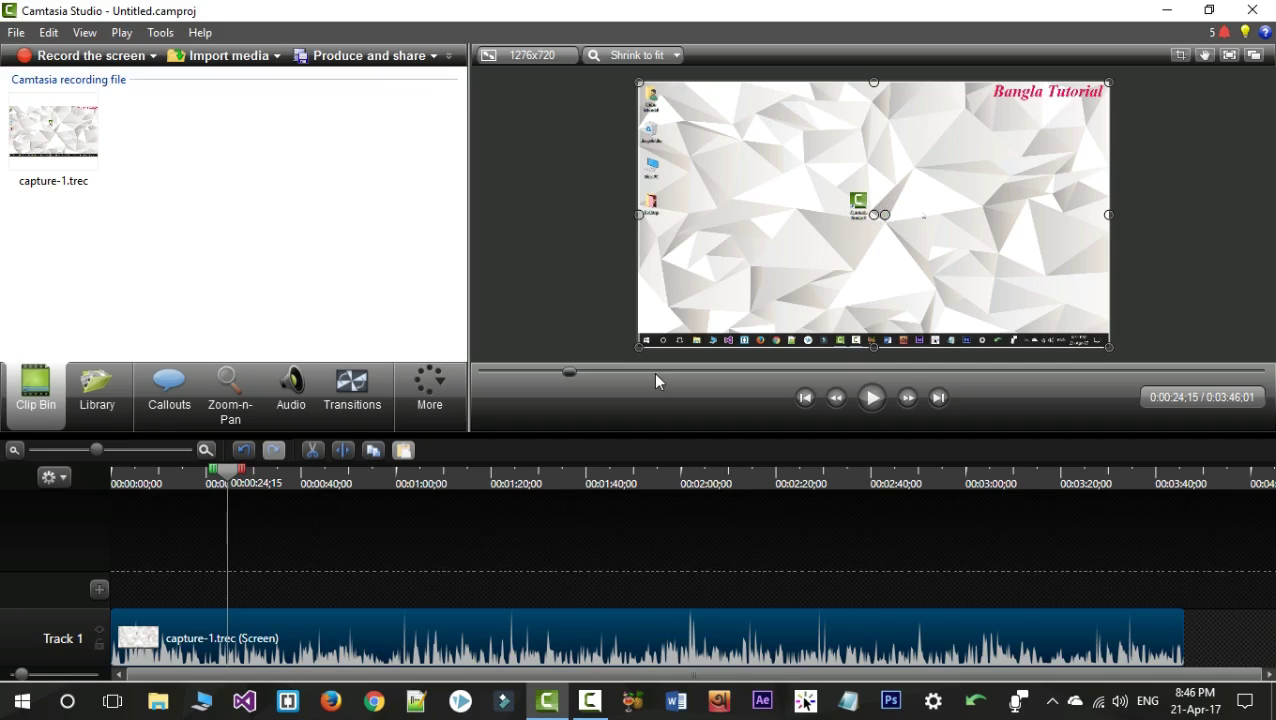
Step: Look through the Library, Callouts, Zoom-n-Pan, Audio and Transitions features and return to the Clip Bin
click(97, 395)
click(169, 395)
click(248, 400)
click(291, 395)
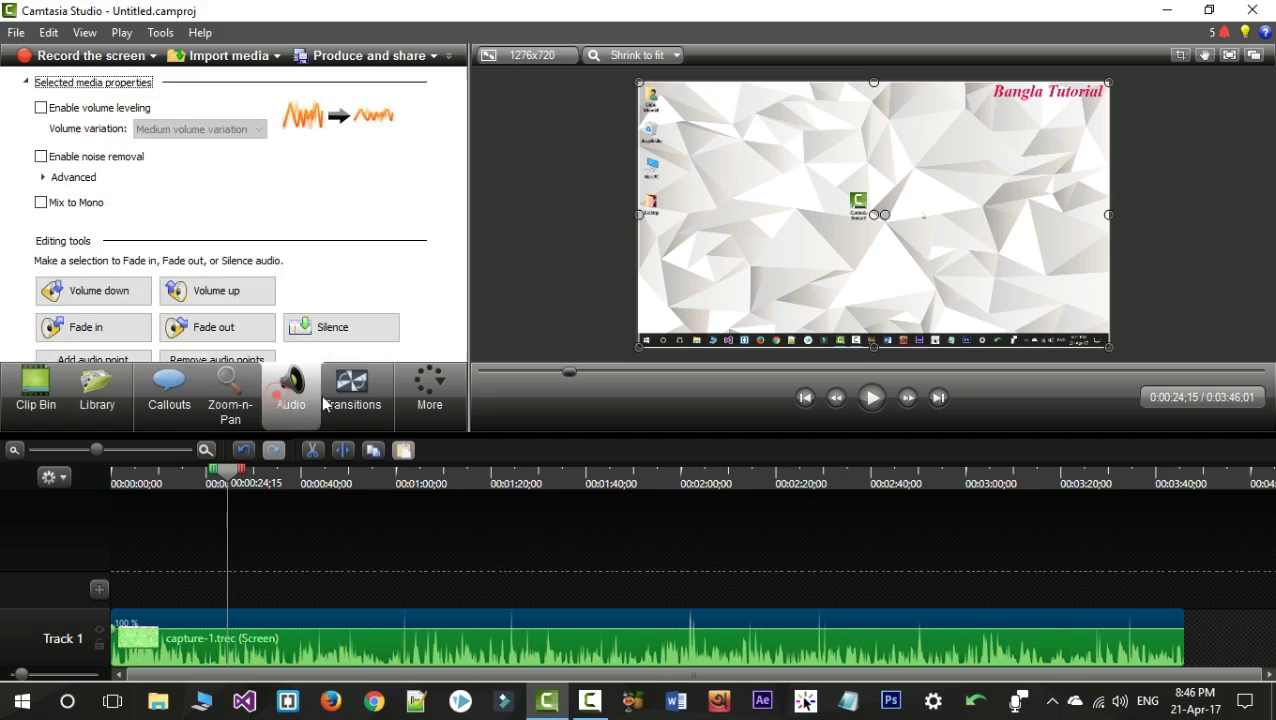
click(352, 395)
click(38, 390)
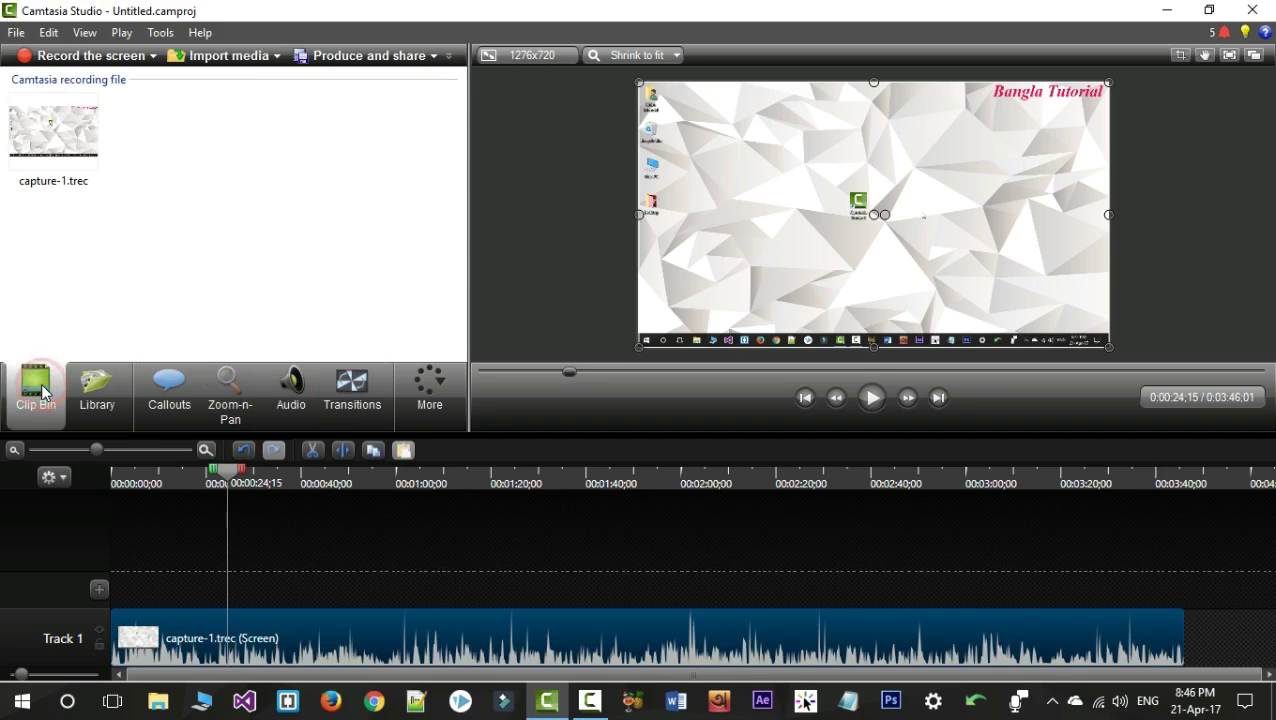